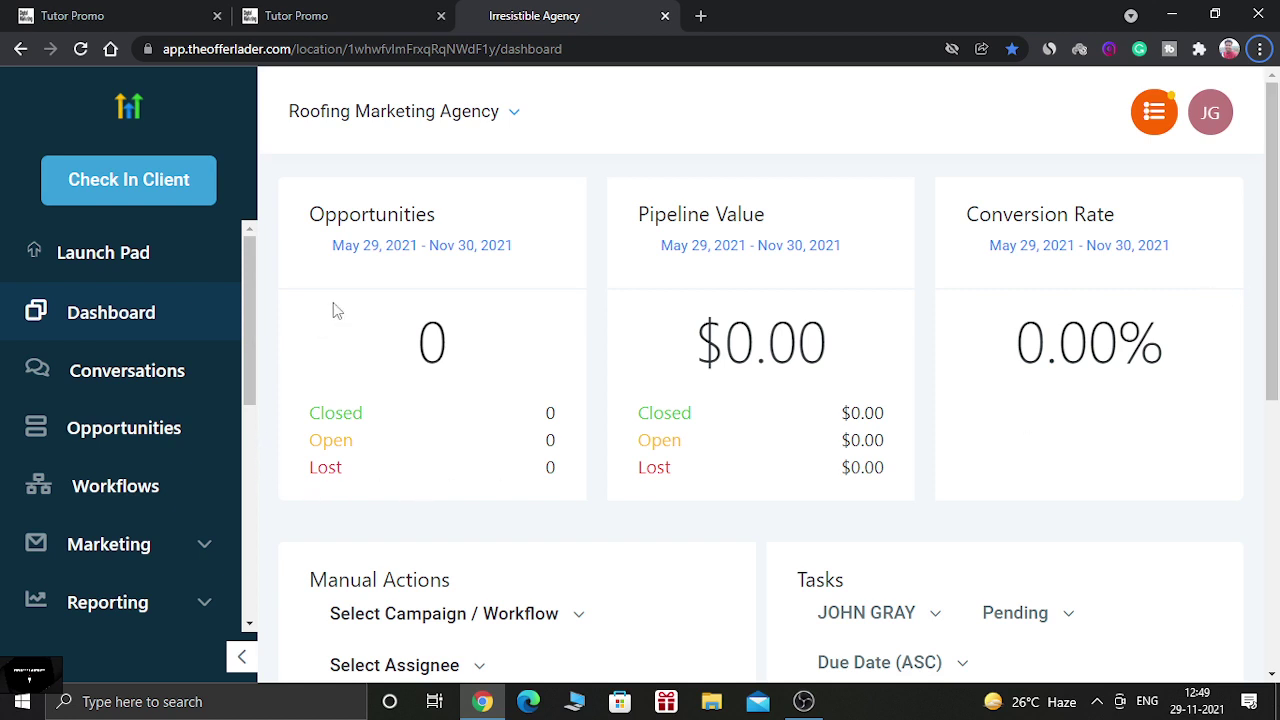
Step: Compare the Roofing Marketing Agency dashboard and its old sidebar with the Chiropractor location's dashboard and new sidebar
click(186, 12)
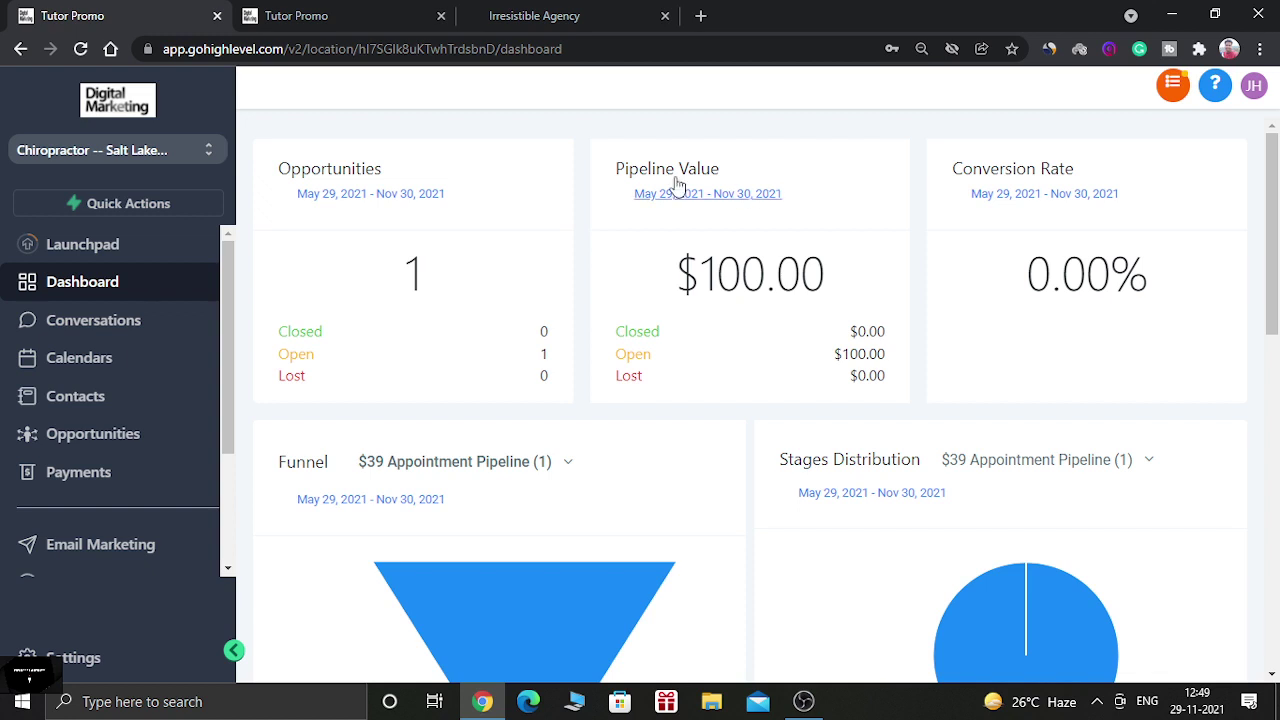
click(574, 12)
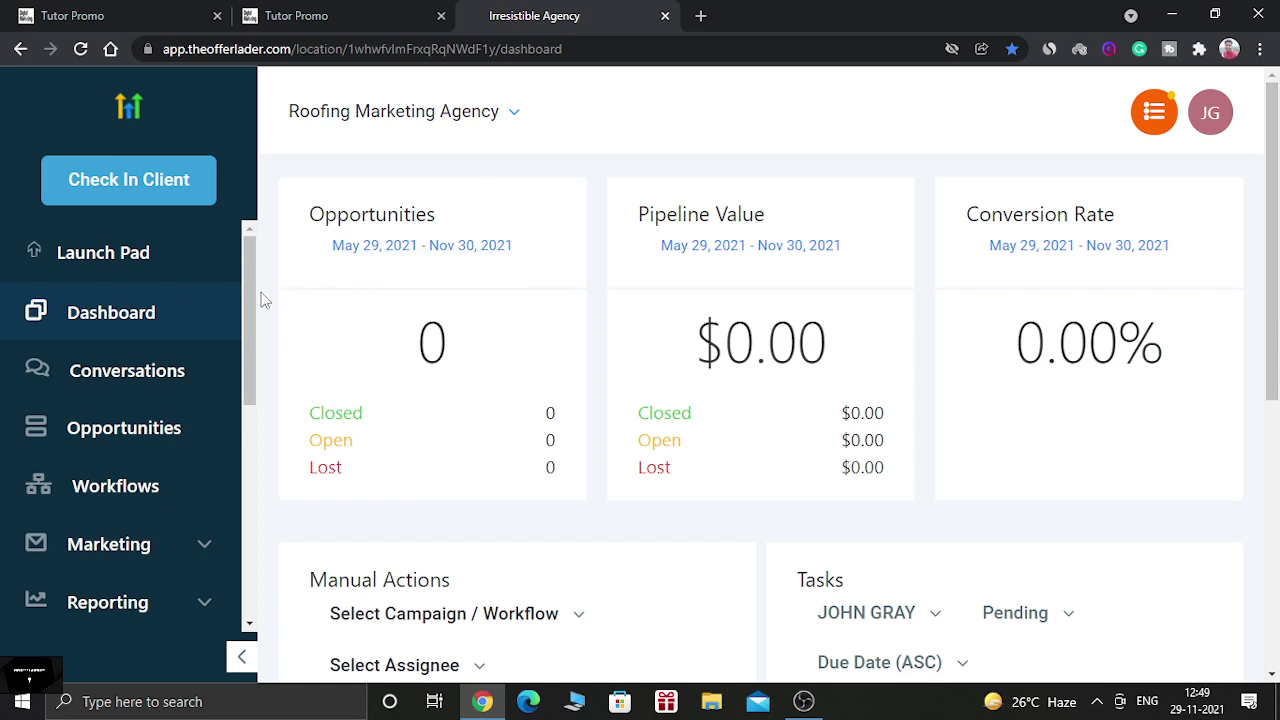
click(155, 10)
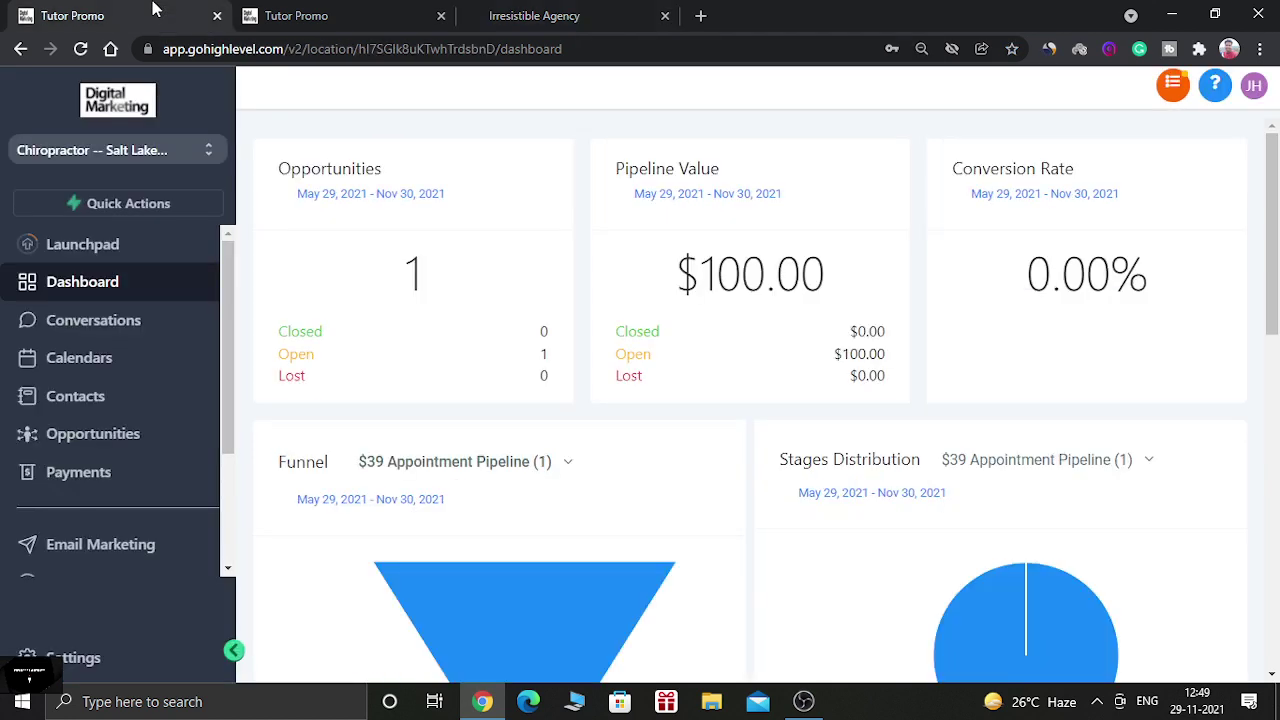
Step: Examine the navigation sidebar access options for location admins and users in the company settings, including their help text
click(378, 8)
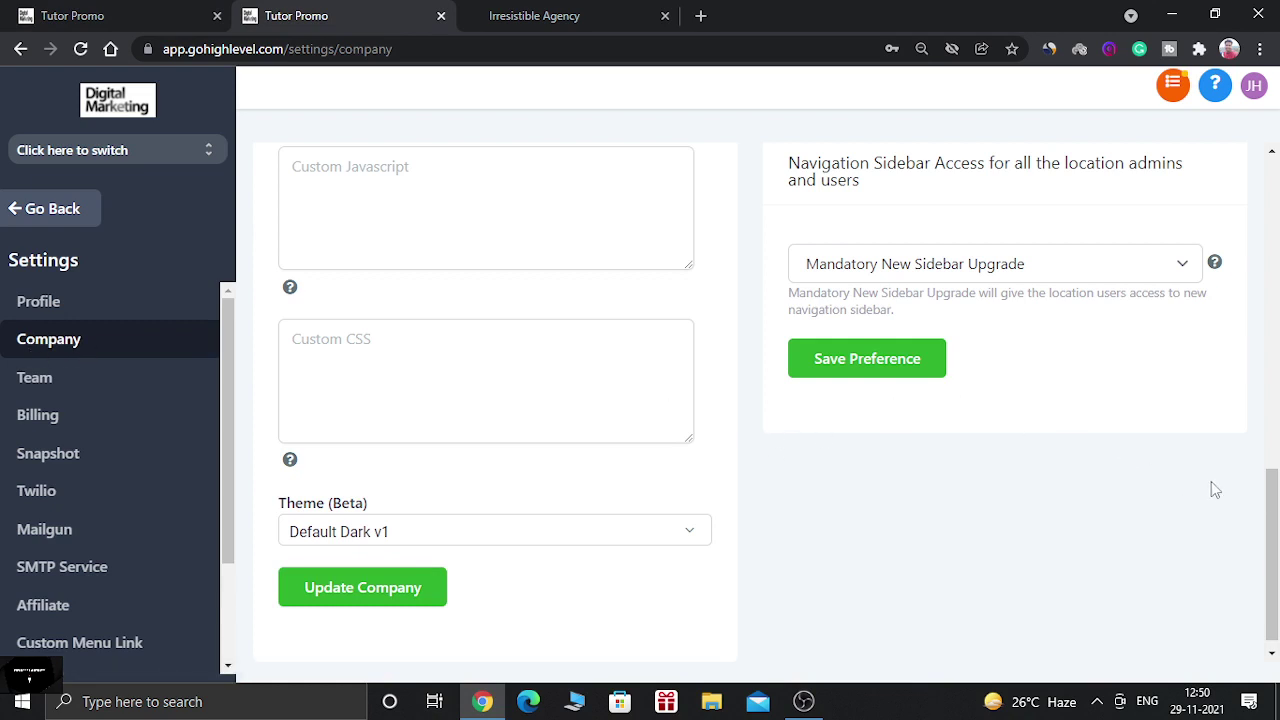
scroll(1191, 463, down, 1)
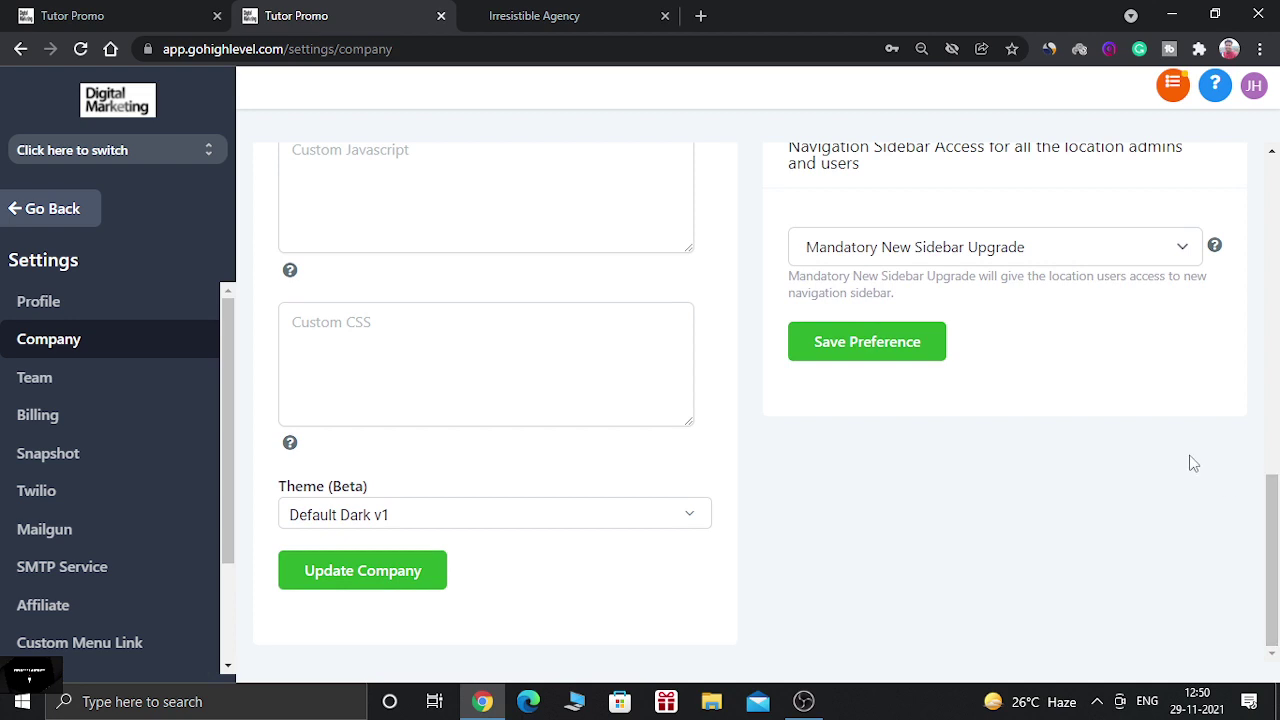
click(1030, 250)
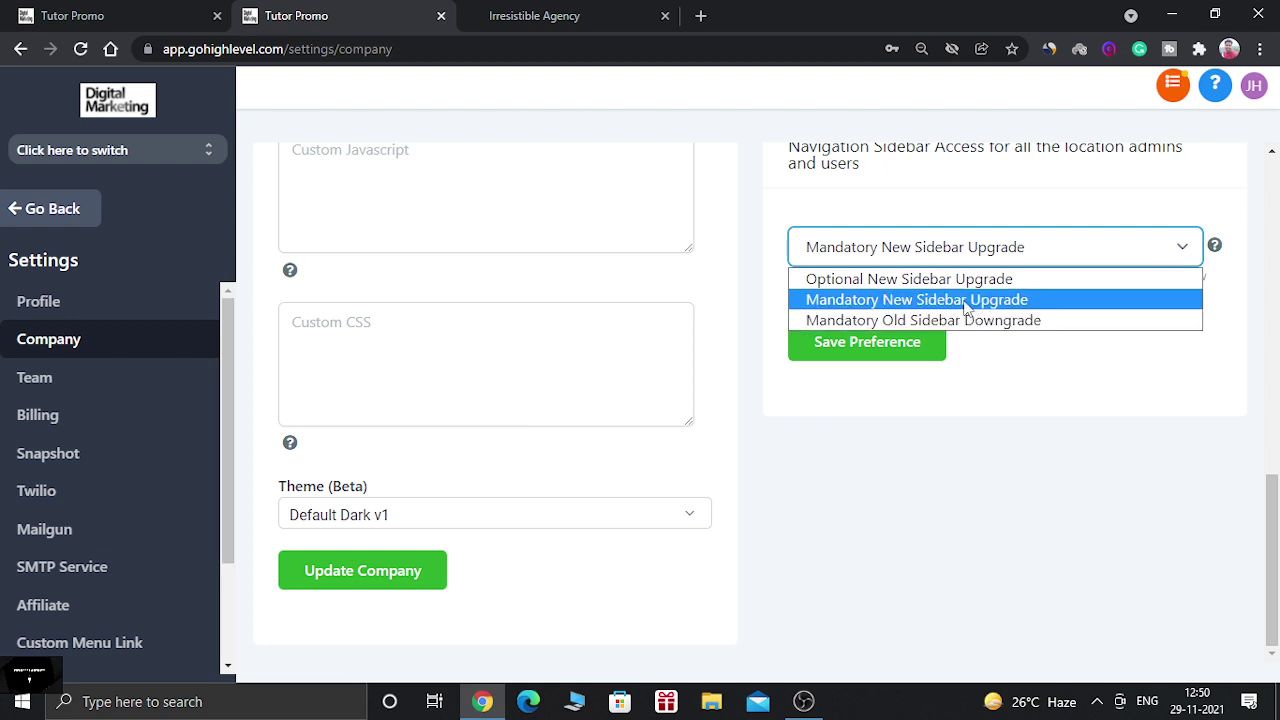
click(1240, 273)
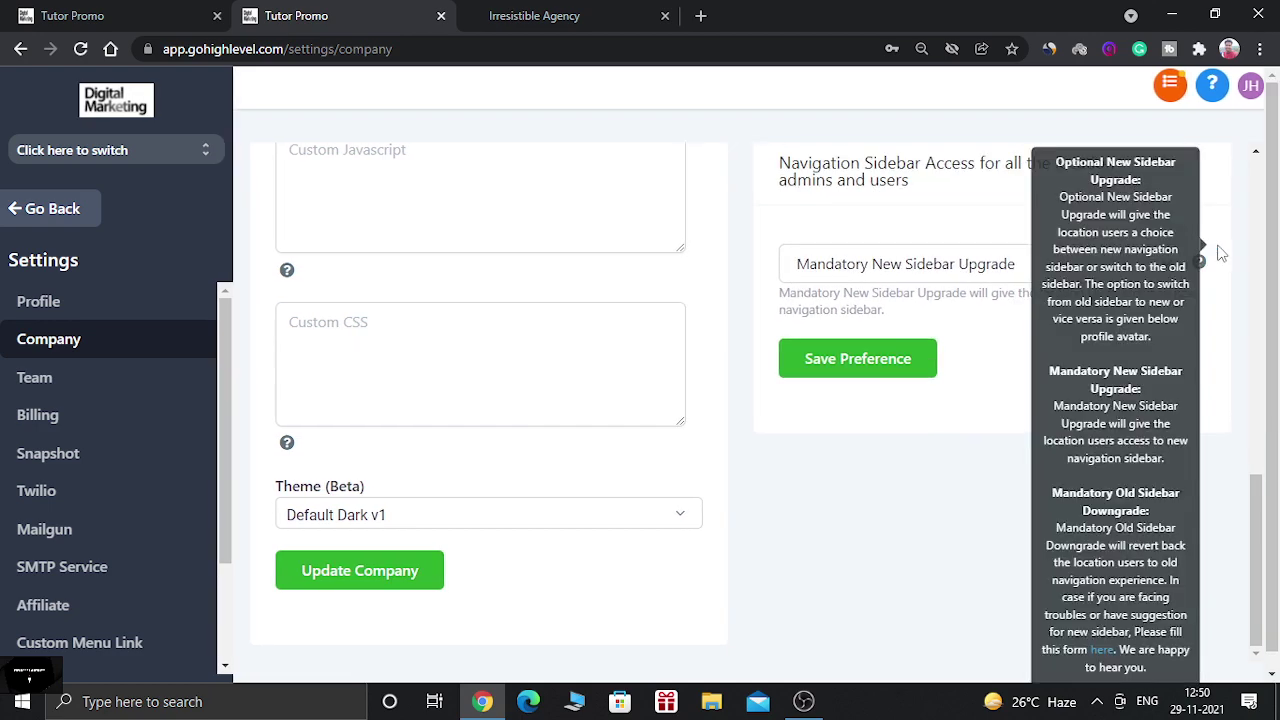
mouse_move(1216, 252)
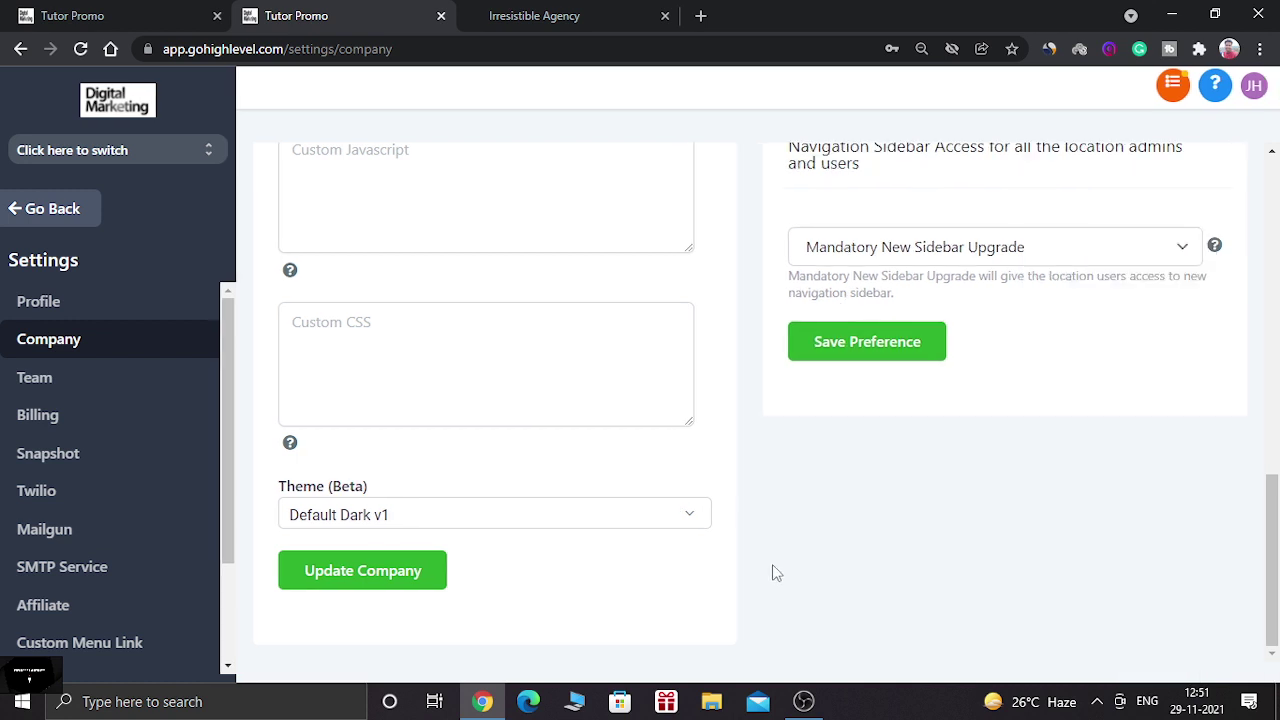
Step: Keep Mandatory New Sidebar Upgrade as the navigation sidebar access for location admins and users and save the preference
click(1138, 244)
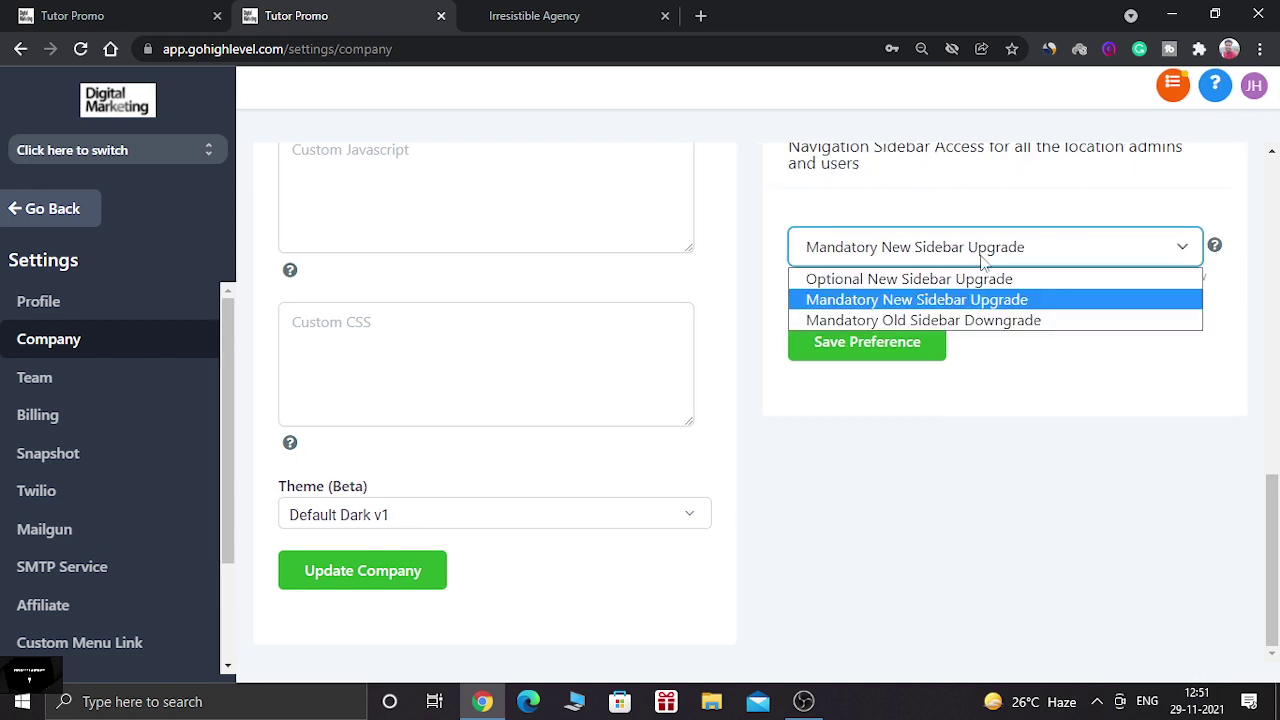
click(929, 414)
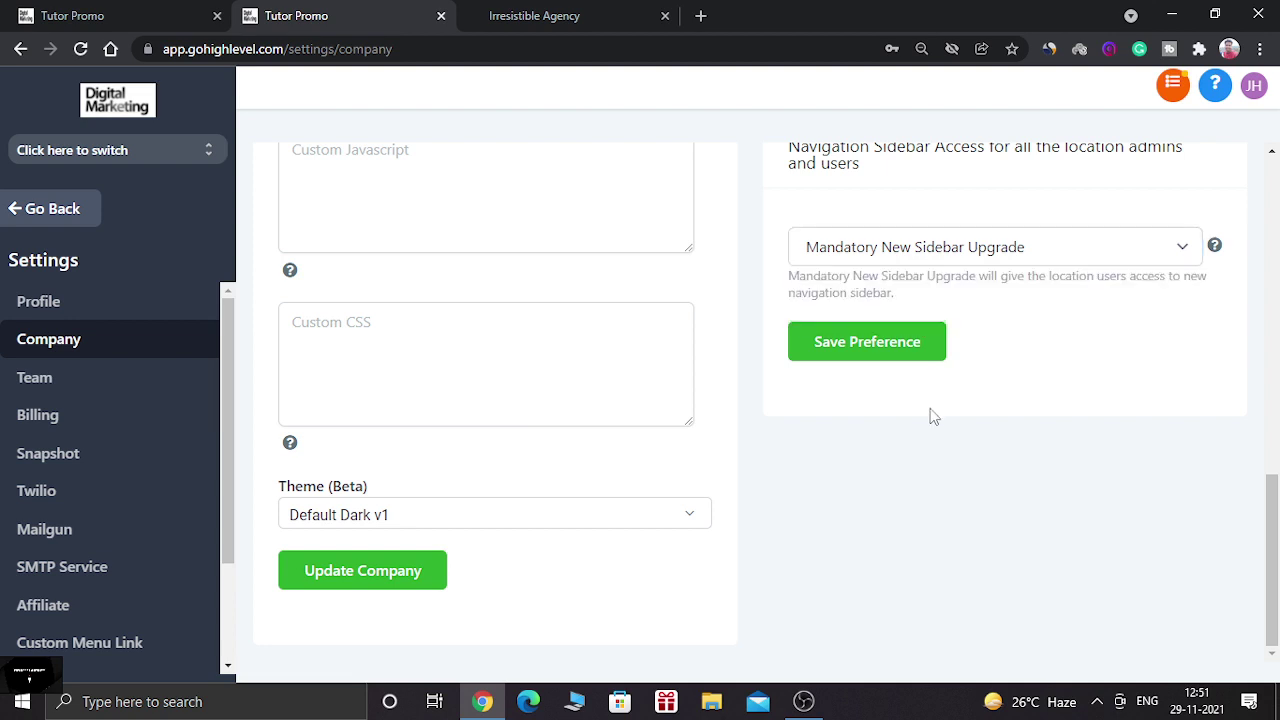
click(863, 344)
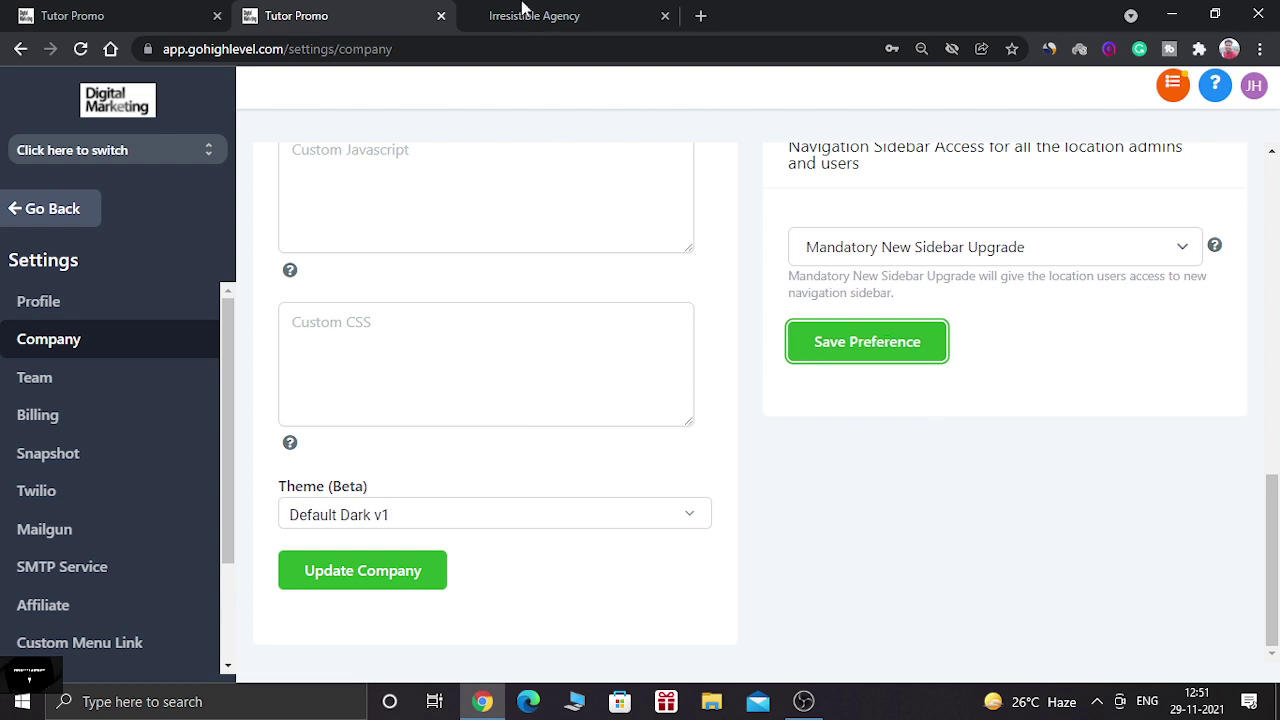
Step: Reorder the browser tabs so the Irresistible Agency tab sits directly beside the Chiropractor location's dashboard tab
click(520, 12)
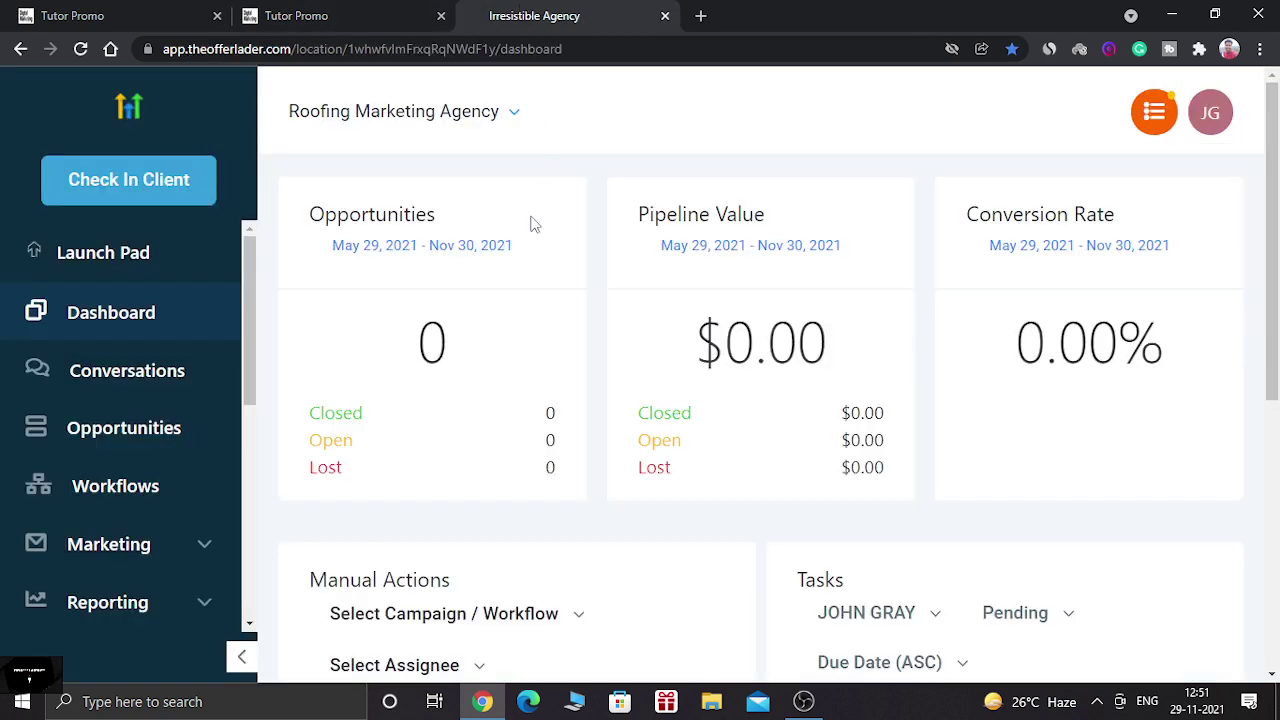
click(125, 12)
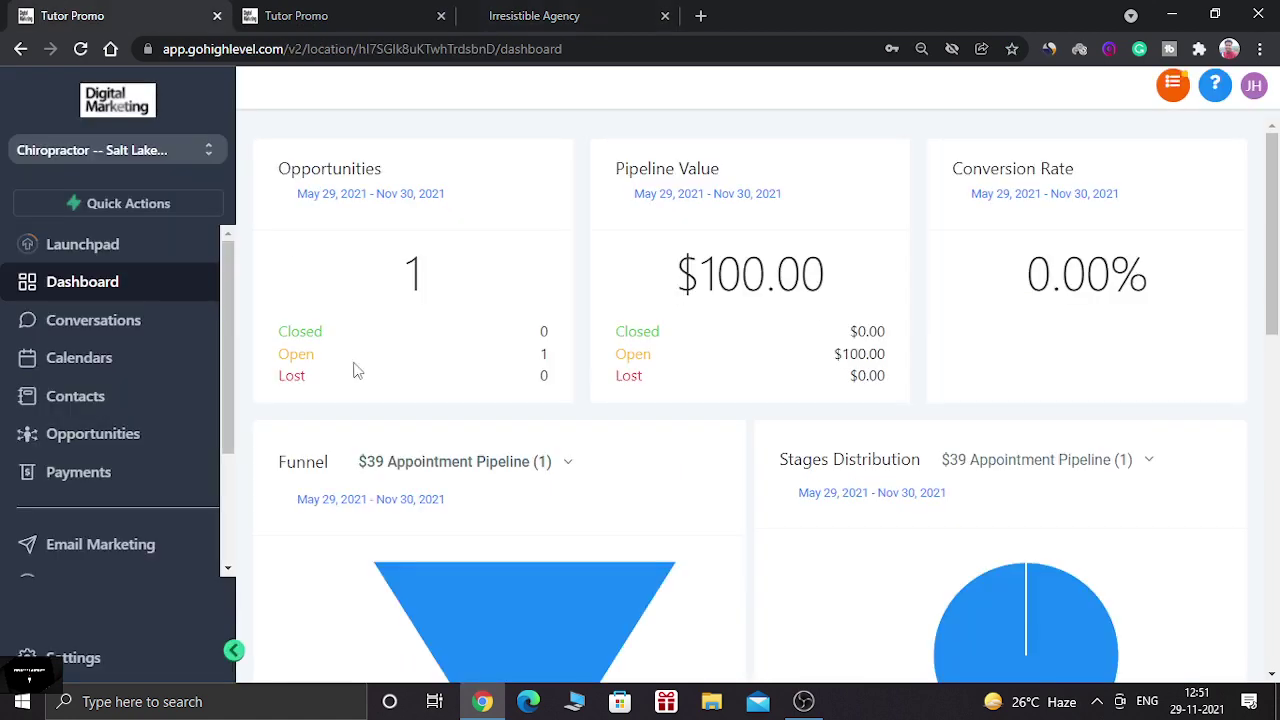
drag(543, 14, 340, 10)
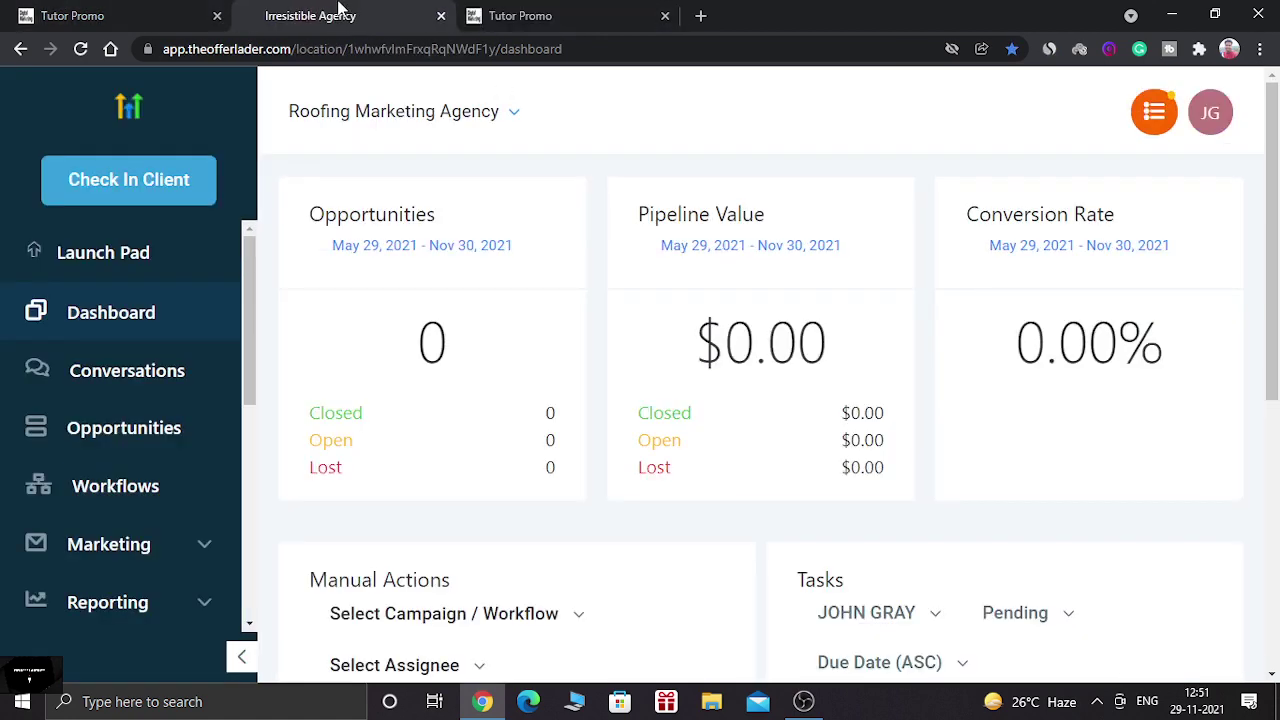
Step: Compare the sidebar entries and dashboard contents of the Roofing Marketing Agency and Chiropractor locations
drag(247, 243, 230, 74)
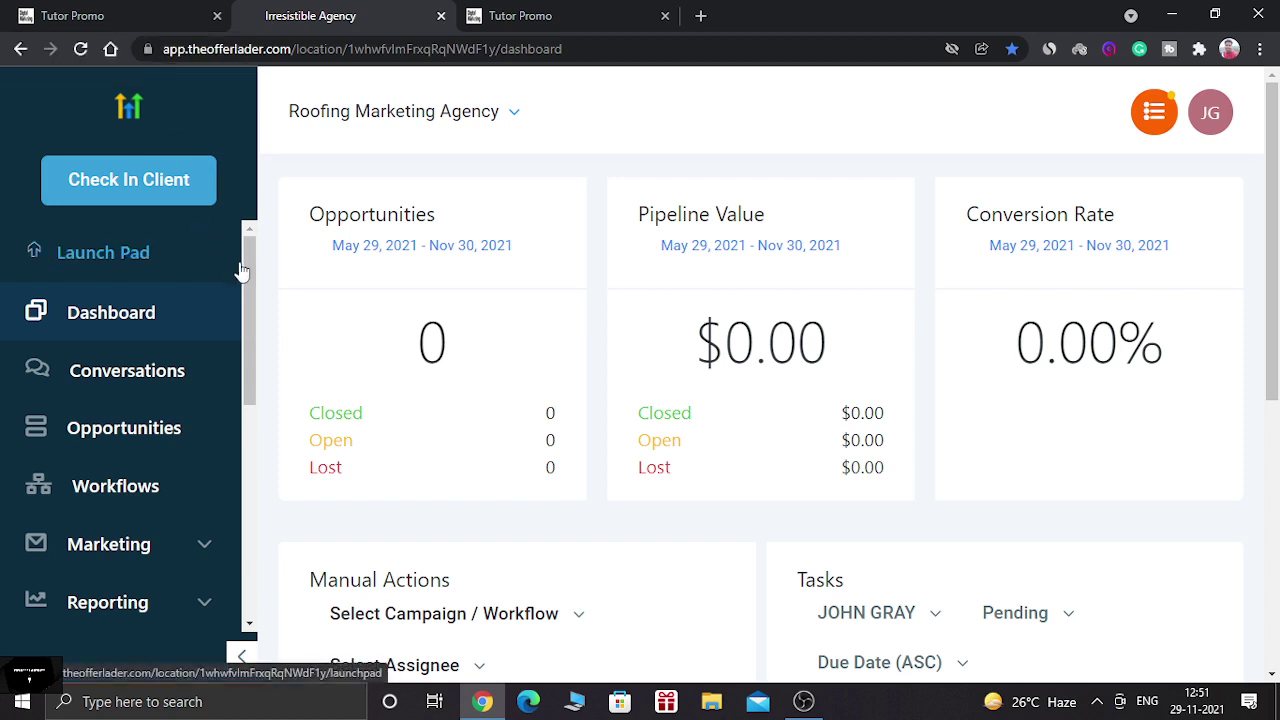
click(148, 9)
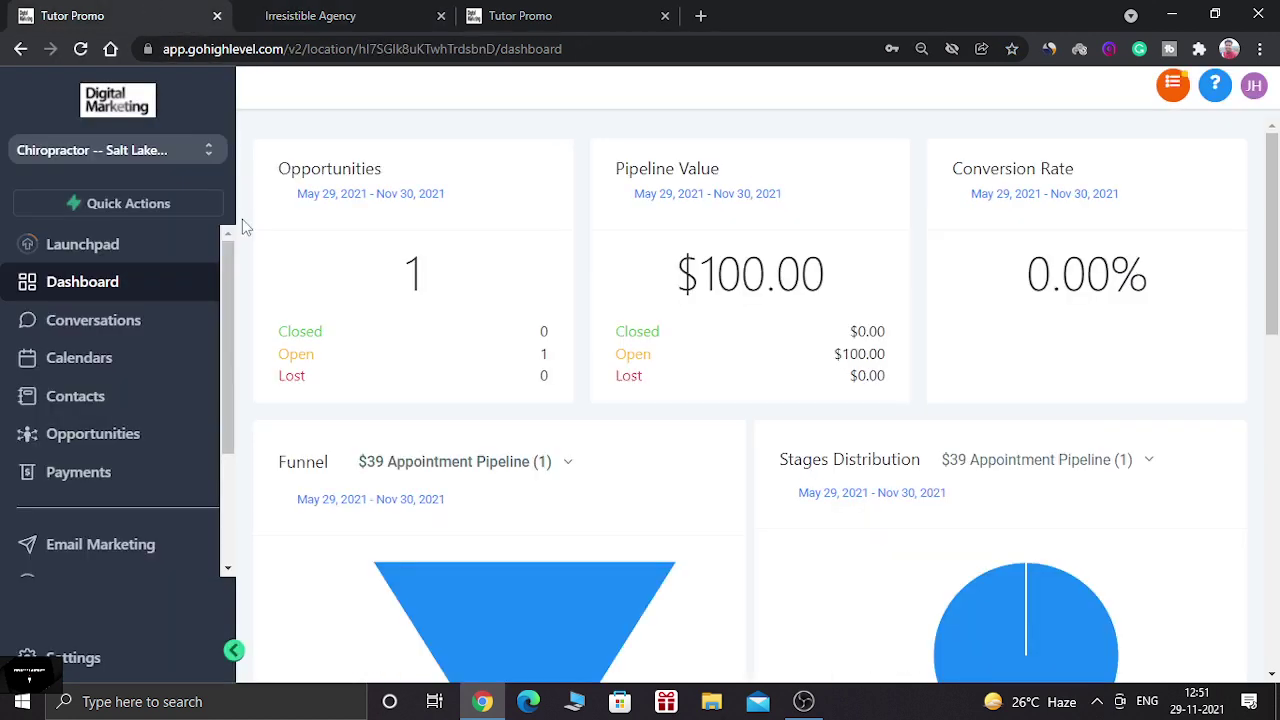
mouse_move(230, 262)
mouse_down()
mouse_move(220, 388)
mouse_move(217, 263)
mouse_up()
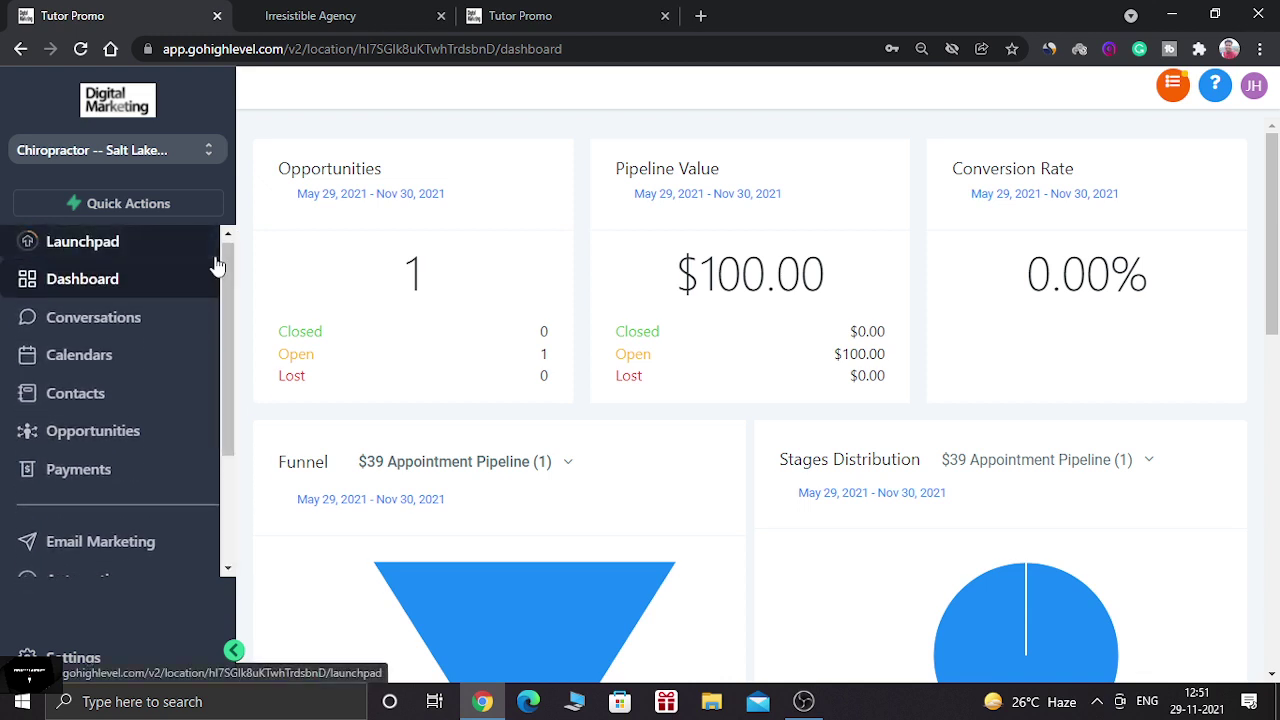
click(376, 9)
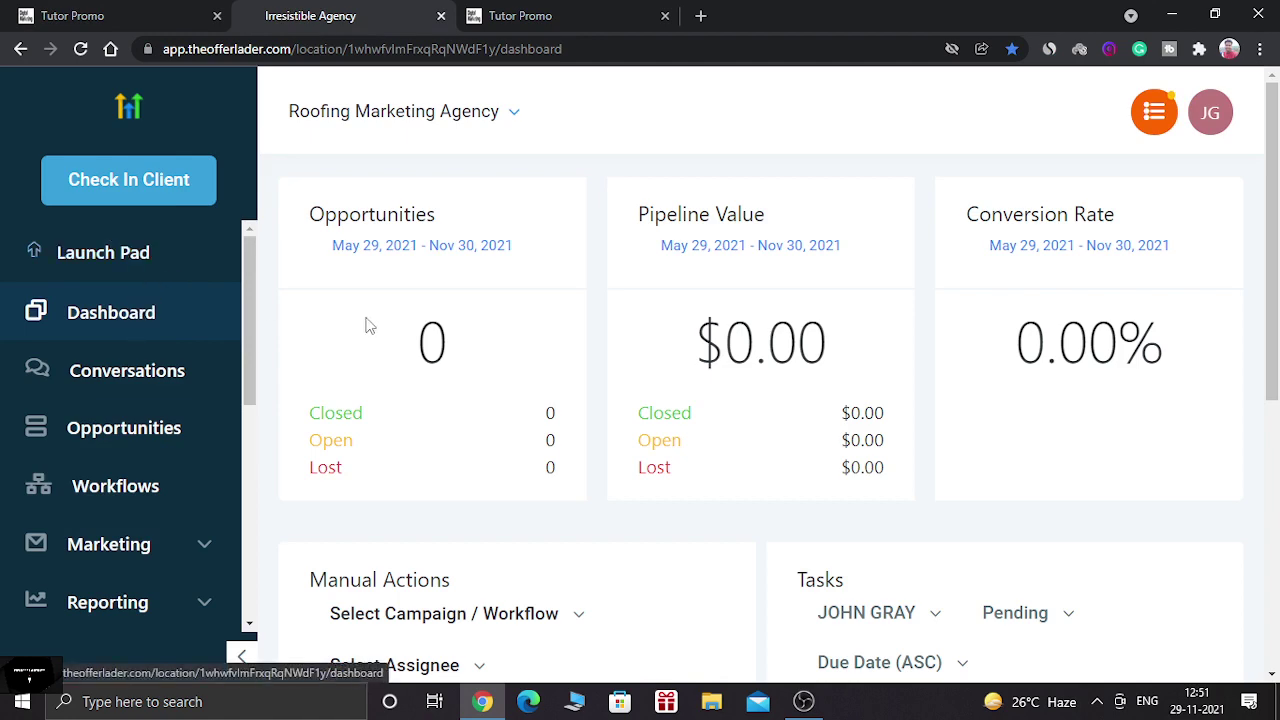
scroll(1259, 277, down, 4)
scroll(1259, 277, up, 4)
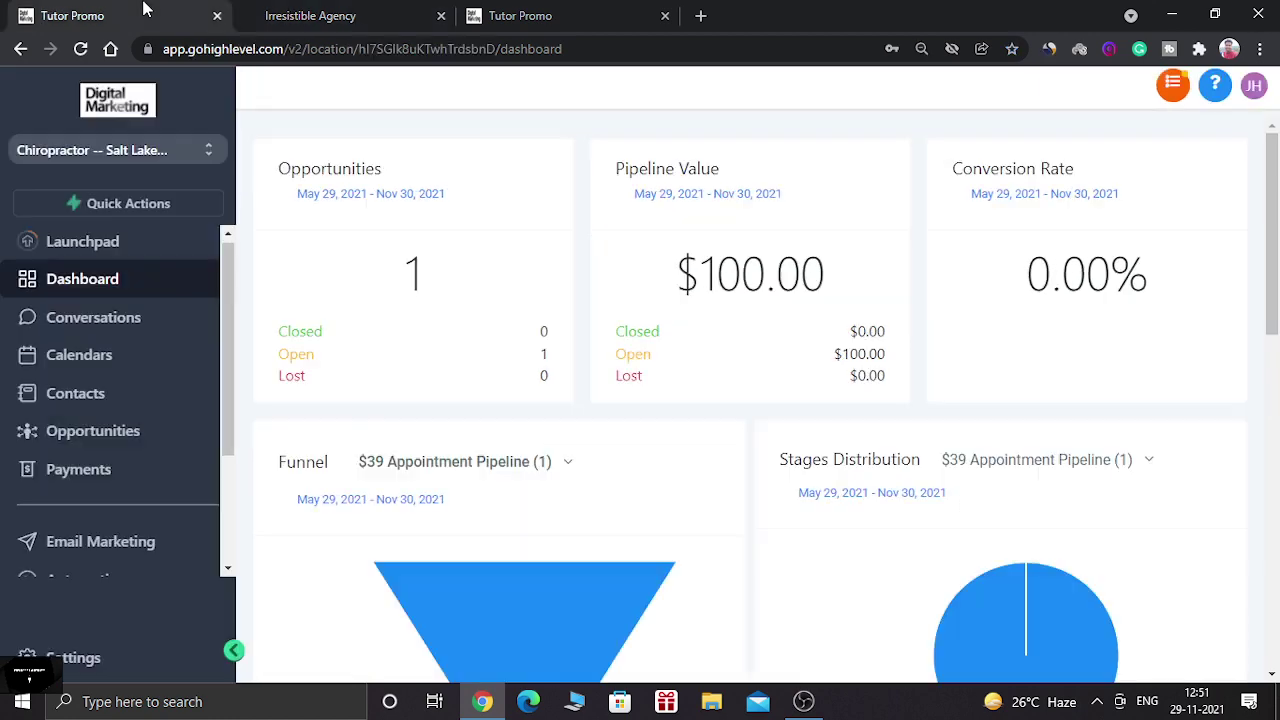
click(148, 10)
drag(1273, 268, 1276, 235)
Step: Open the Conversations section in the Roofing Marketing Agency location and in the Chiropractor location
click(313, 15)
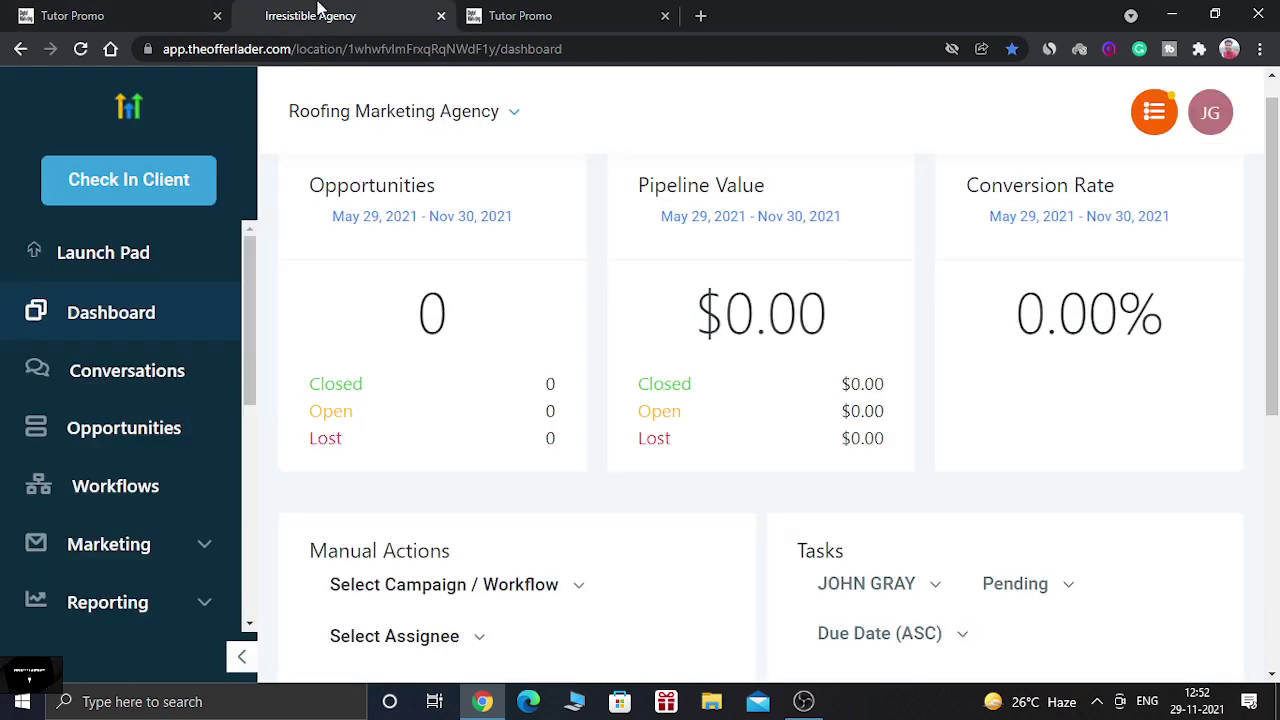
click(163, 371)
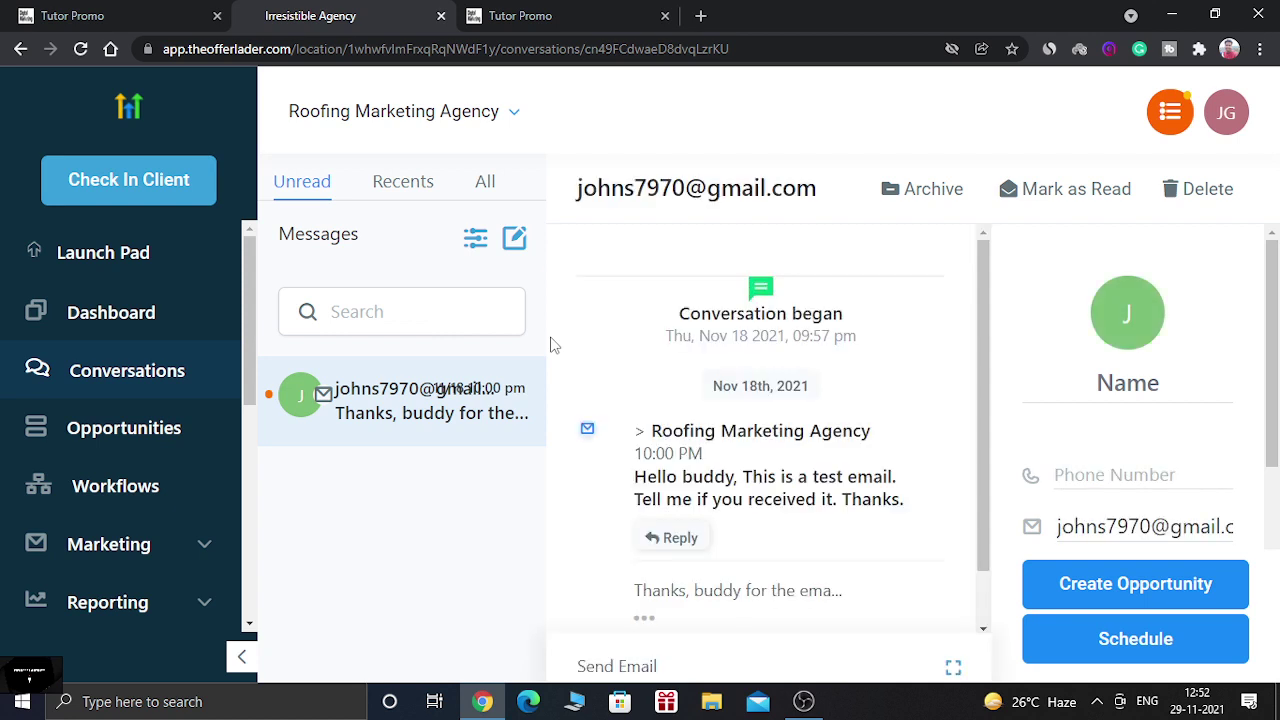
click(140, 12)
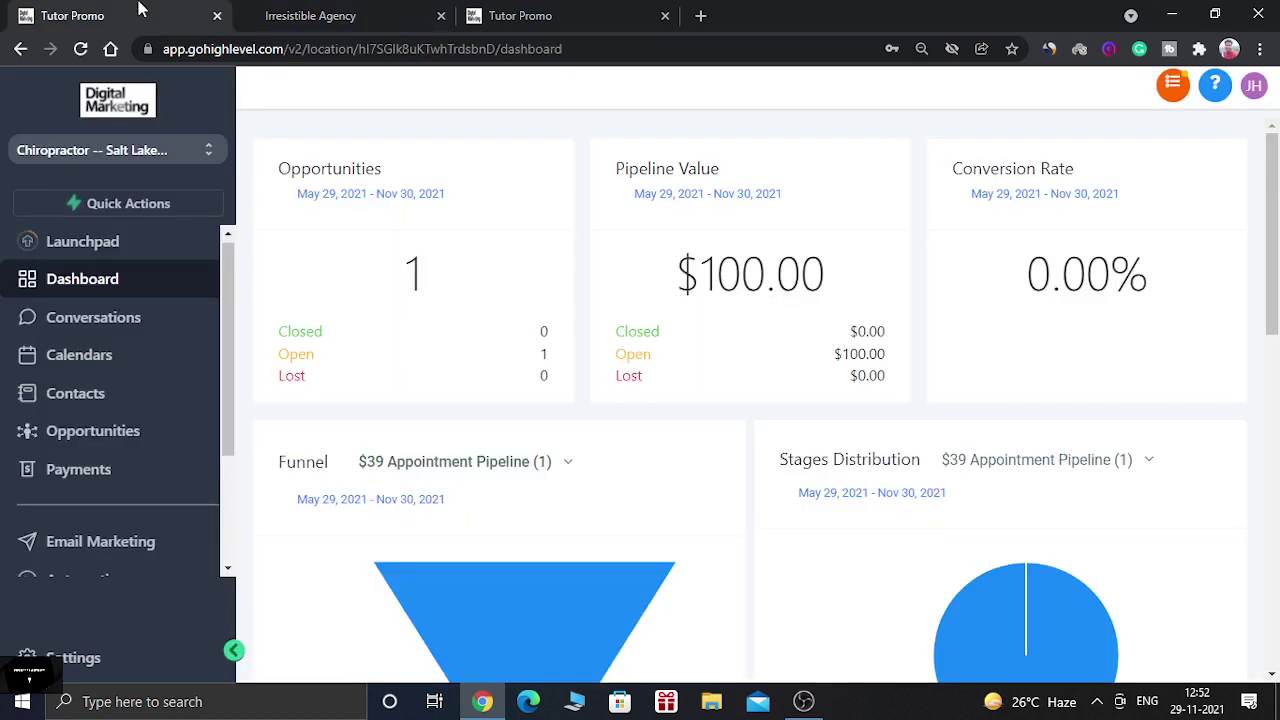
click(163, 327)
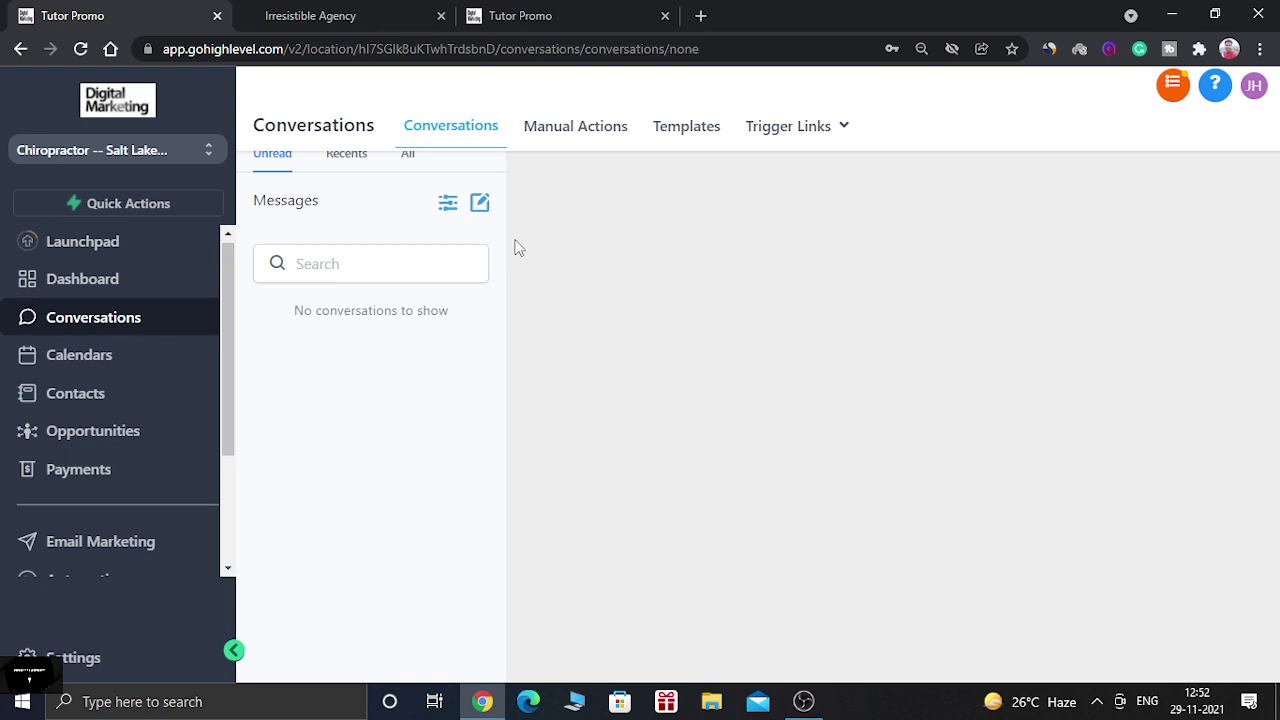
Step: View the Manual Actions, Templates and Trigger Links pages within the Chiropractor location's Conversations section
click(566, 125)
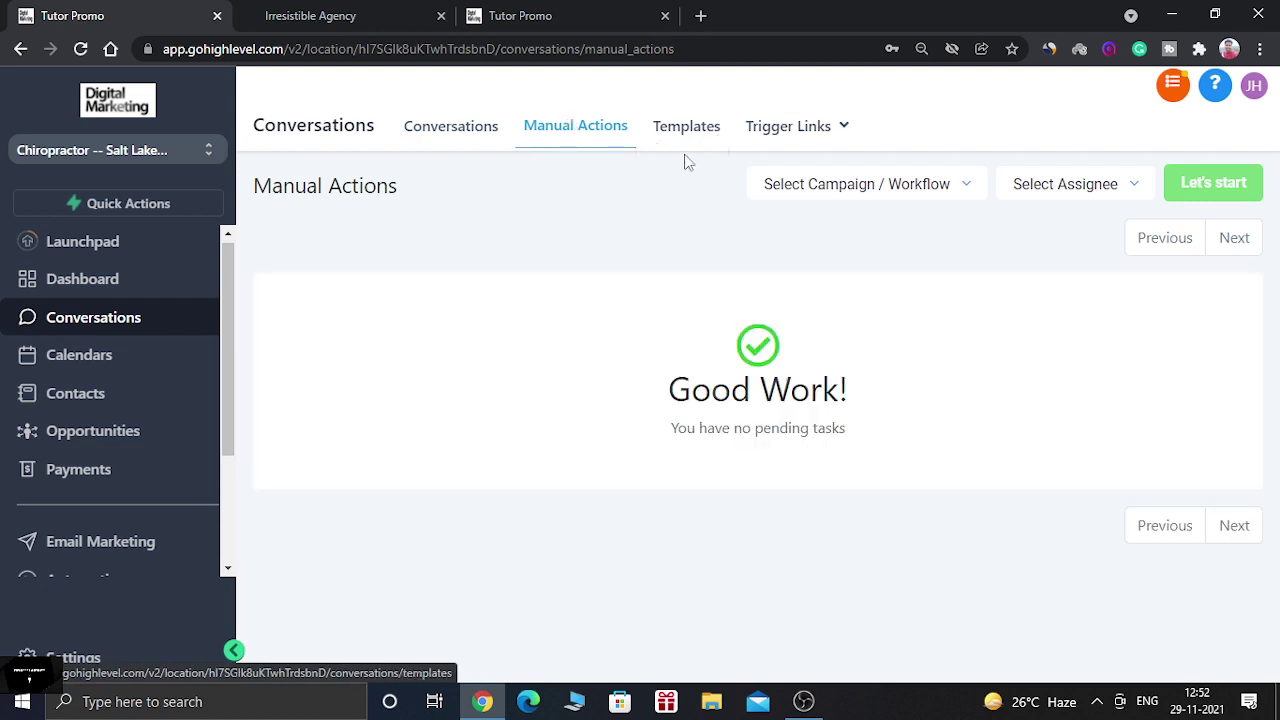
click(690, 140)
mouse_move(800, 140)
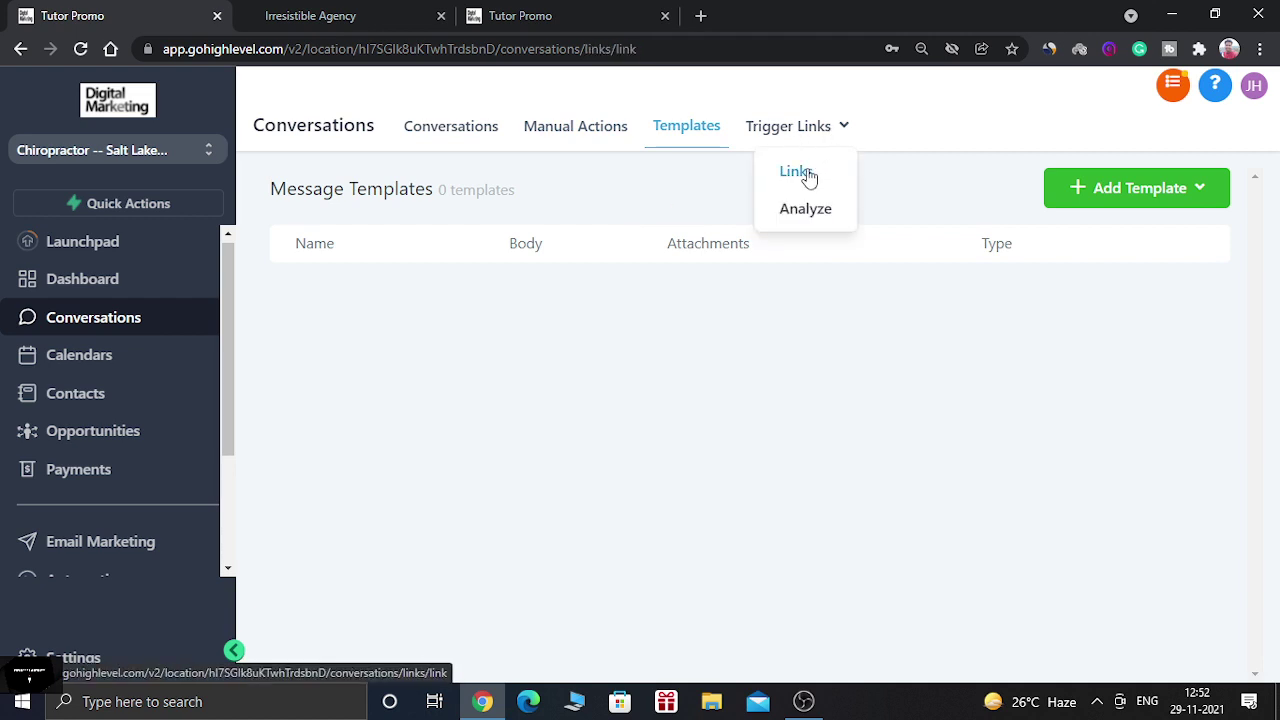
click(796, 173)
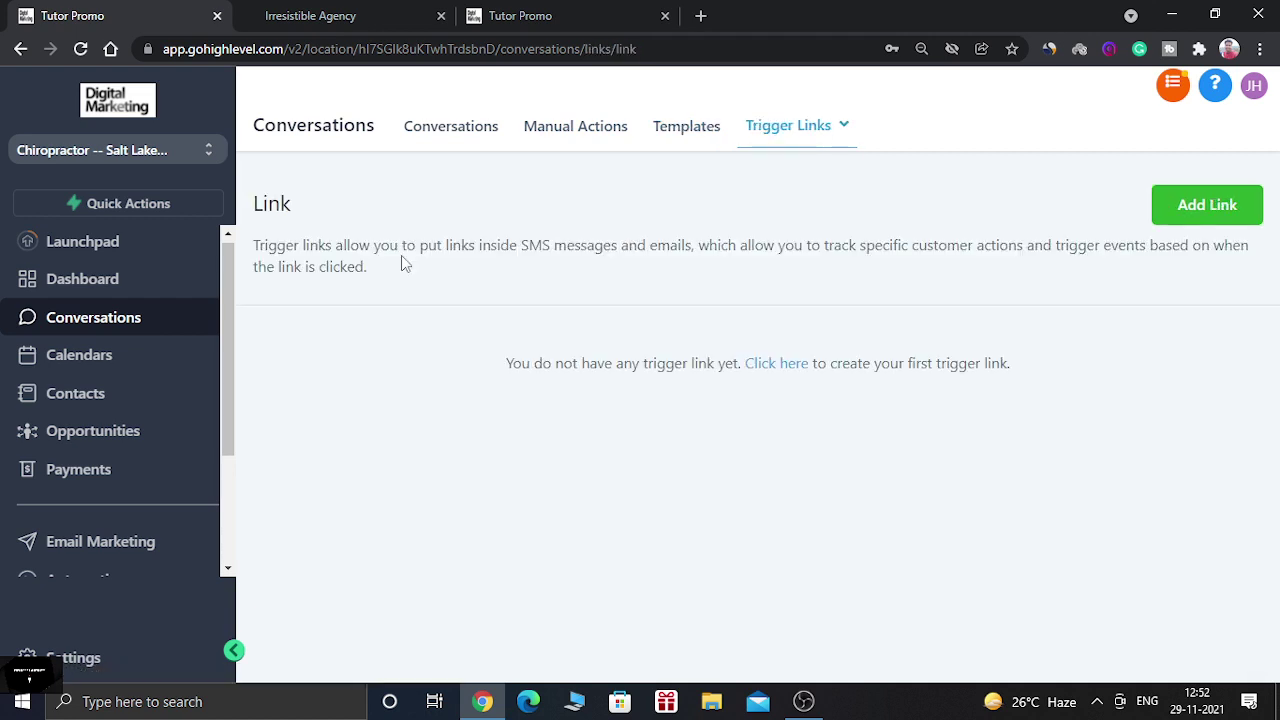
Step: Compare the Roofing Marketing Agency's Conversations page with the Chiropractor location's trigger links page and sidebar
click(389, 9)
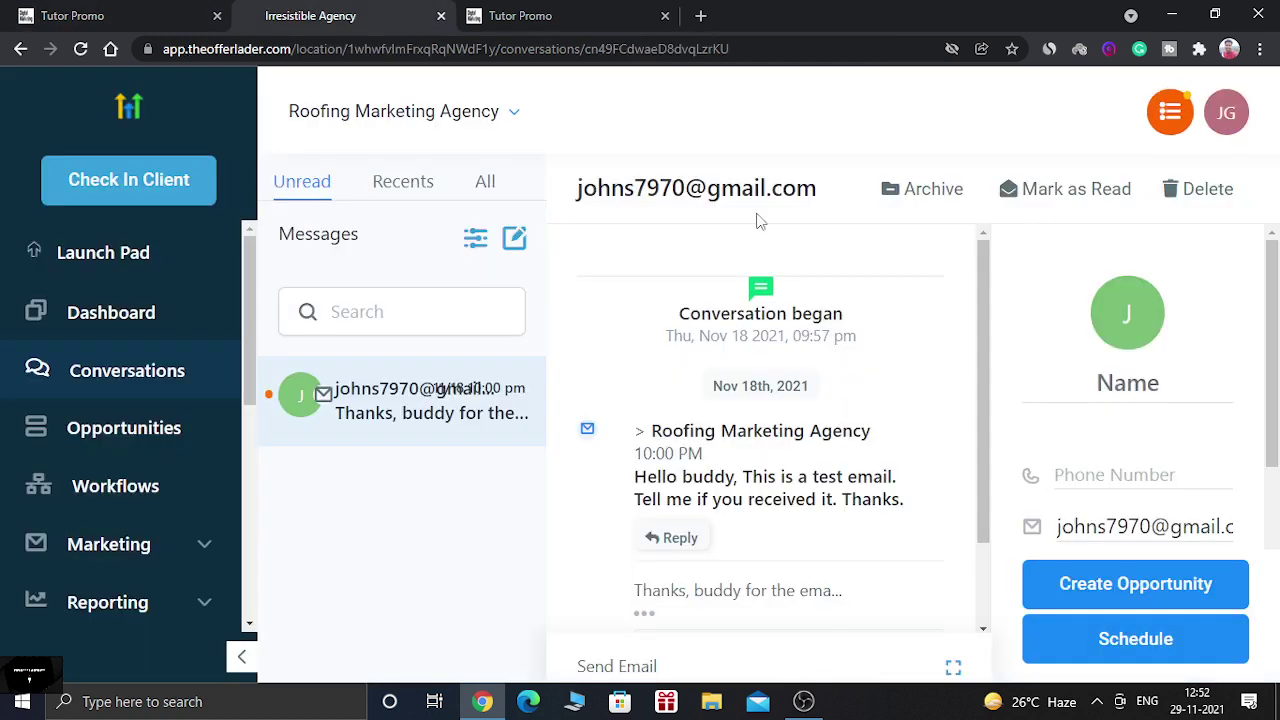
click(172, 9)
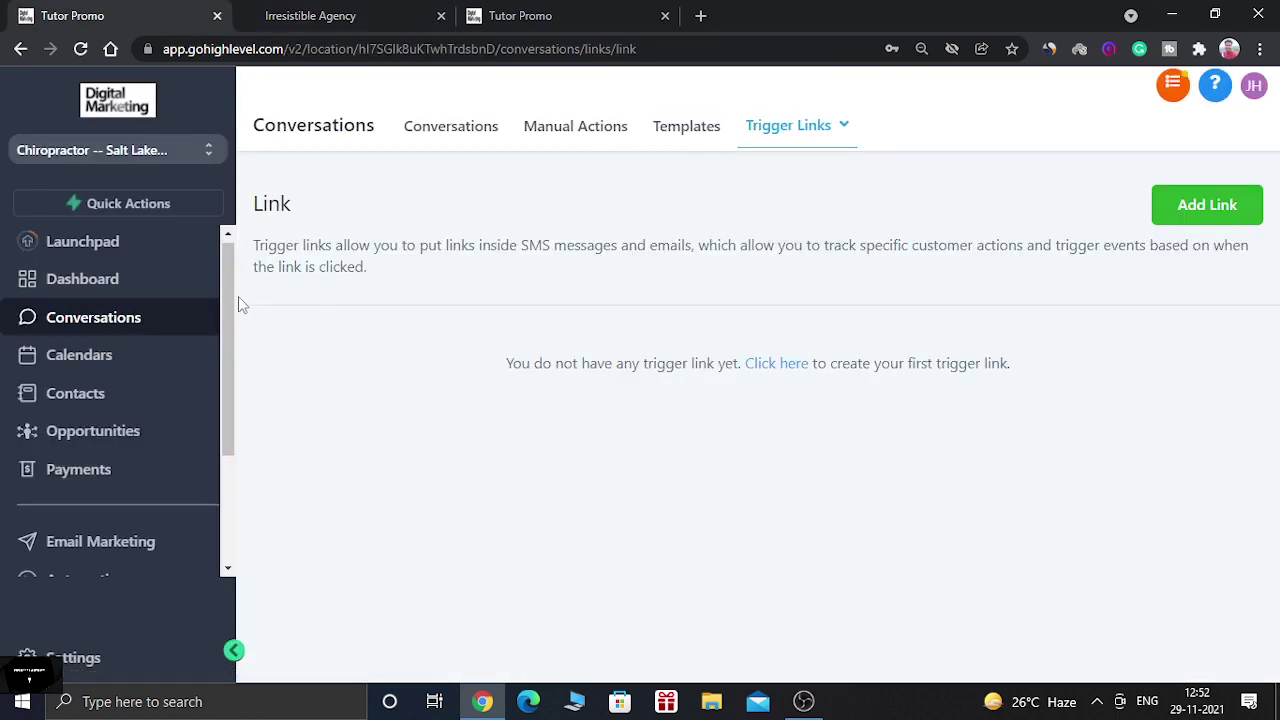
scroll(229, 309, down, 1)
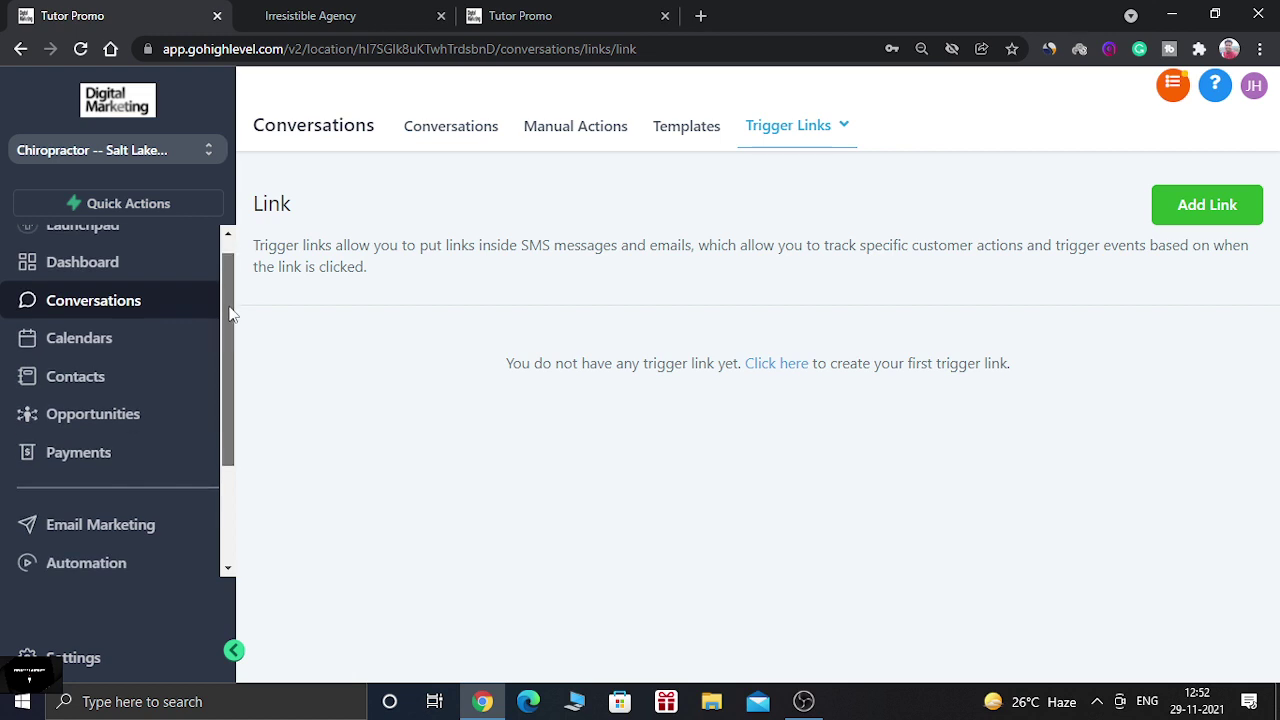
Step: Open the Opportunities section in the Roofing Marketing Agency location
click(313, 12)
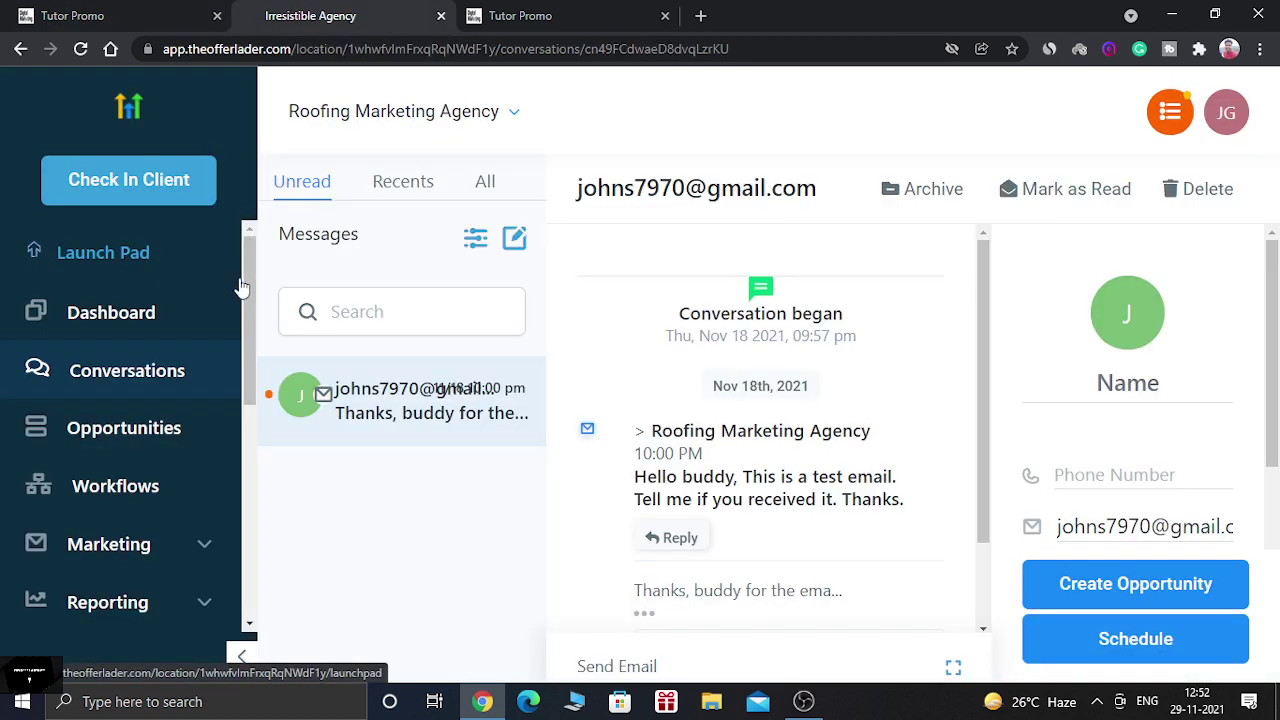
scroll(238, 300, down, 1)
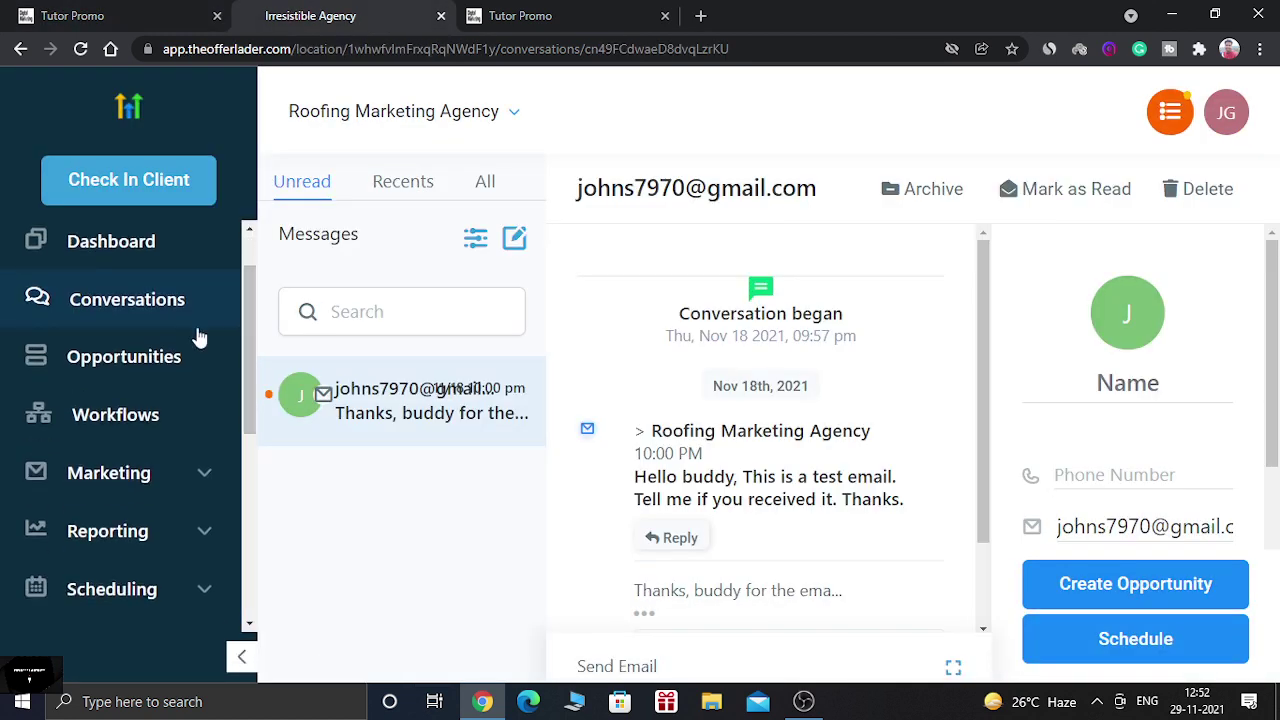
click(155, 348)
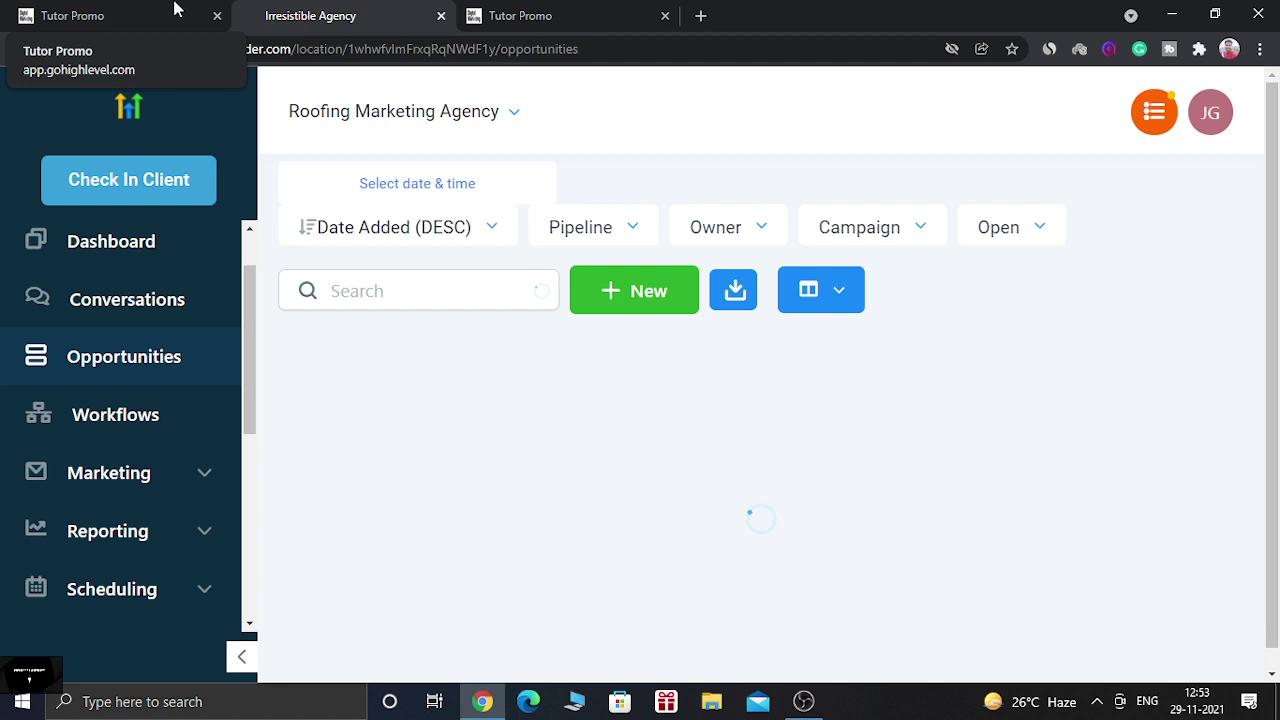
Step: Open the Calendars section of the Chiropractor location and return to the Roofing Marketing Agency's Opportunities page
click(174, 10)
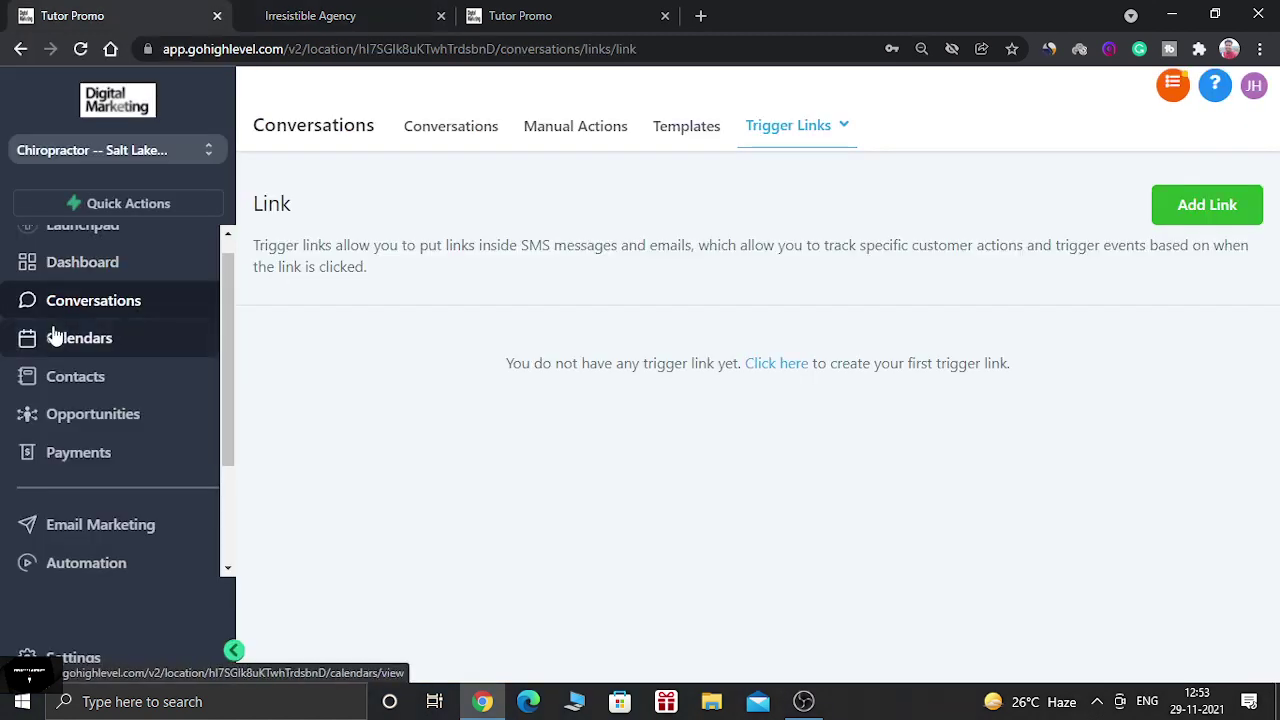
click(116, 343)
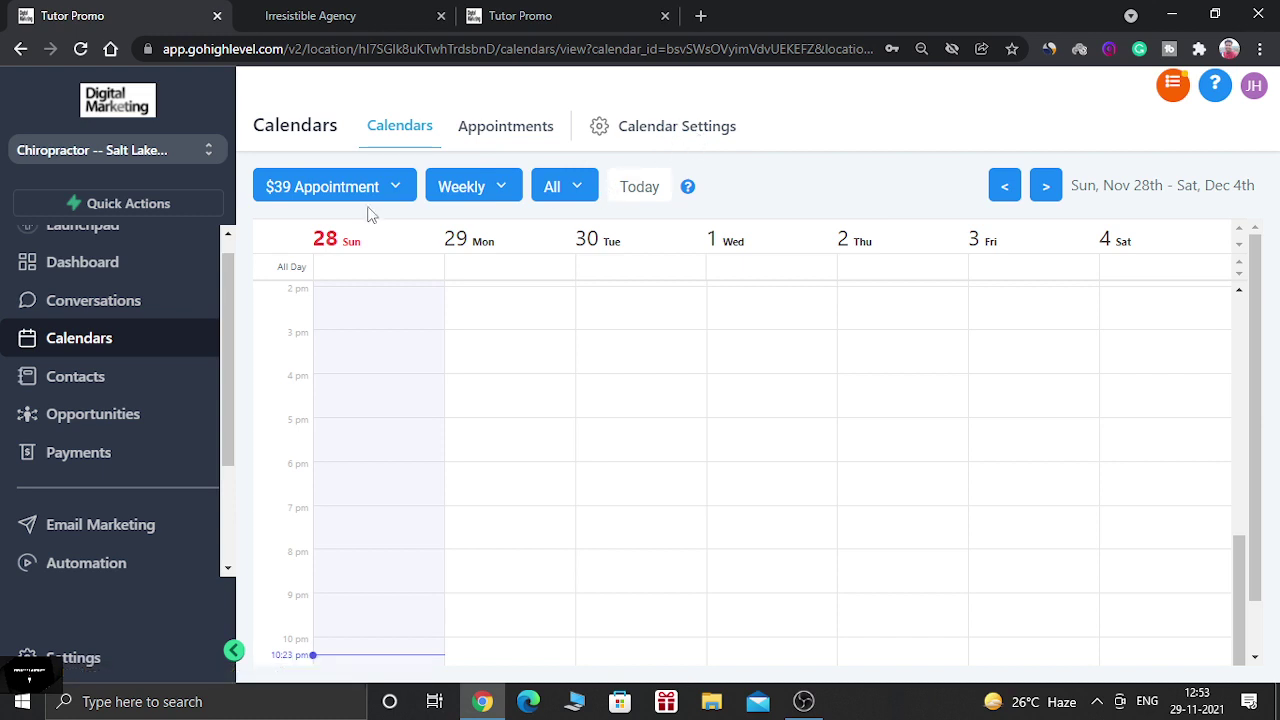
click(322, 12)
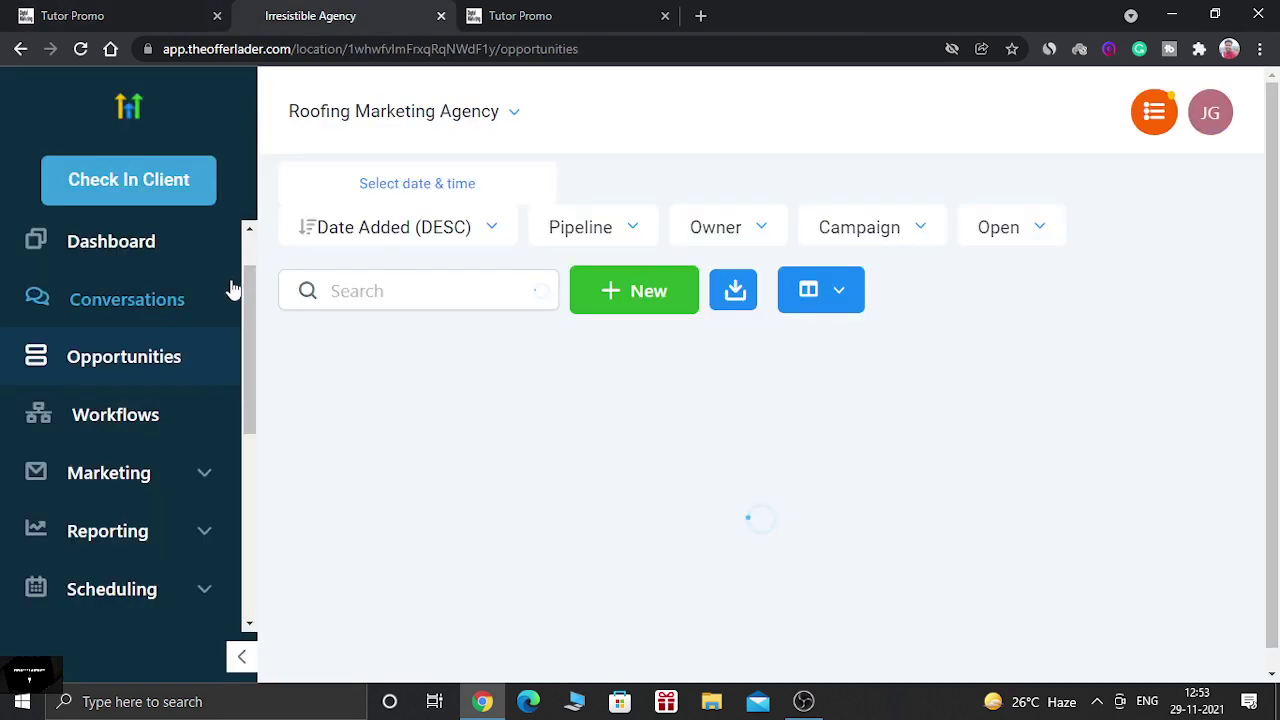
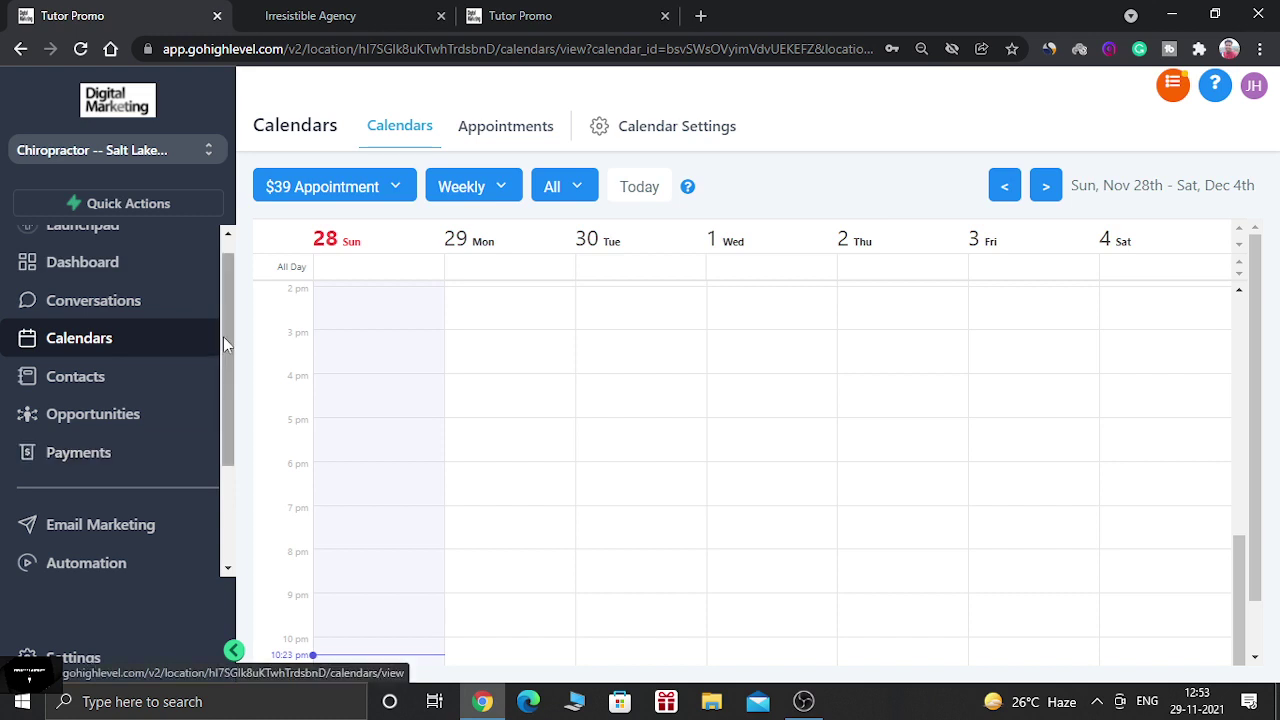
Step: Look through the Chiropractor location's sidebar sections and open the Workflows page of its Automation section
drag(223, 336, 232, 296)
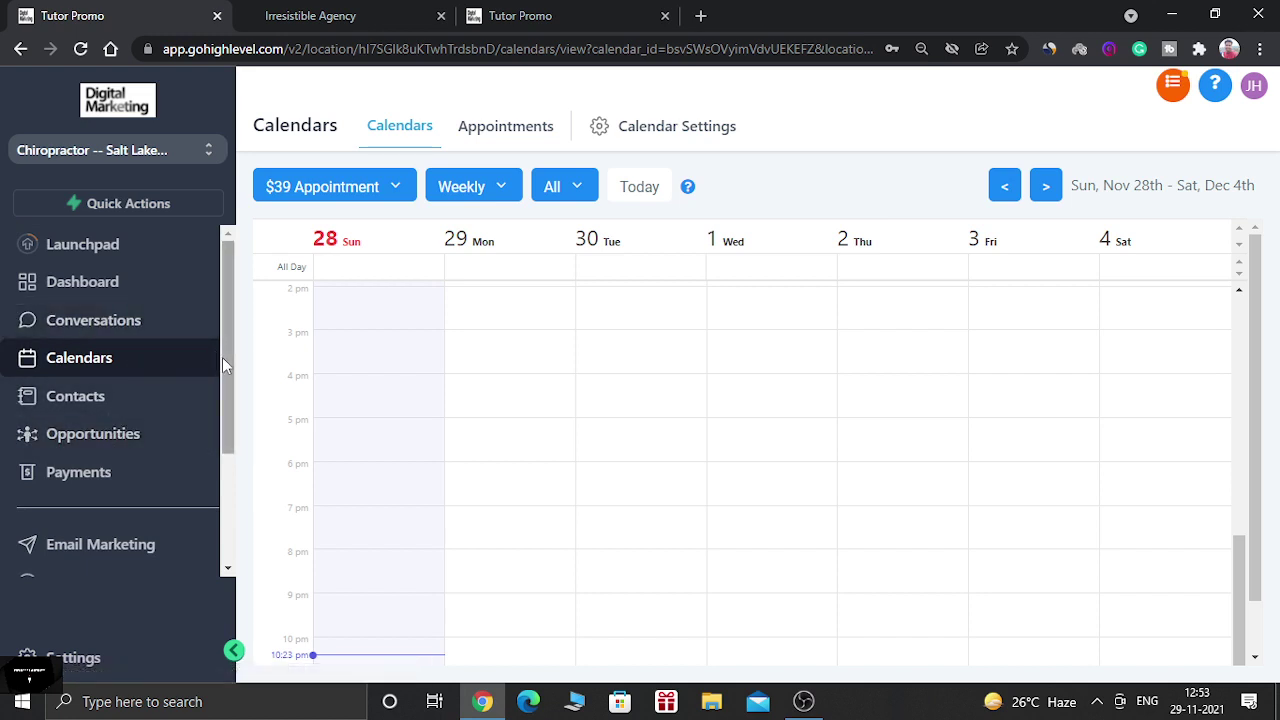
drag(222, 363, 228, 441)
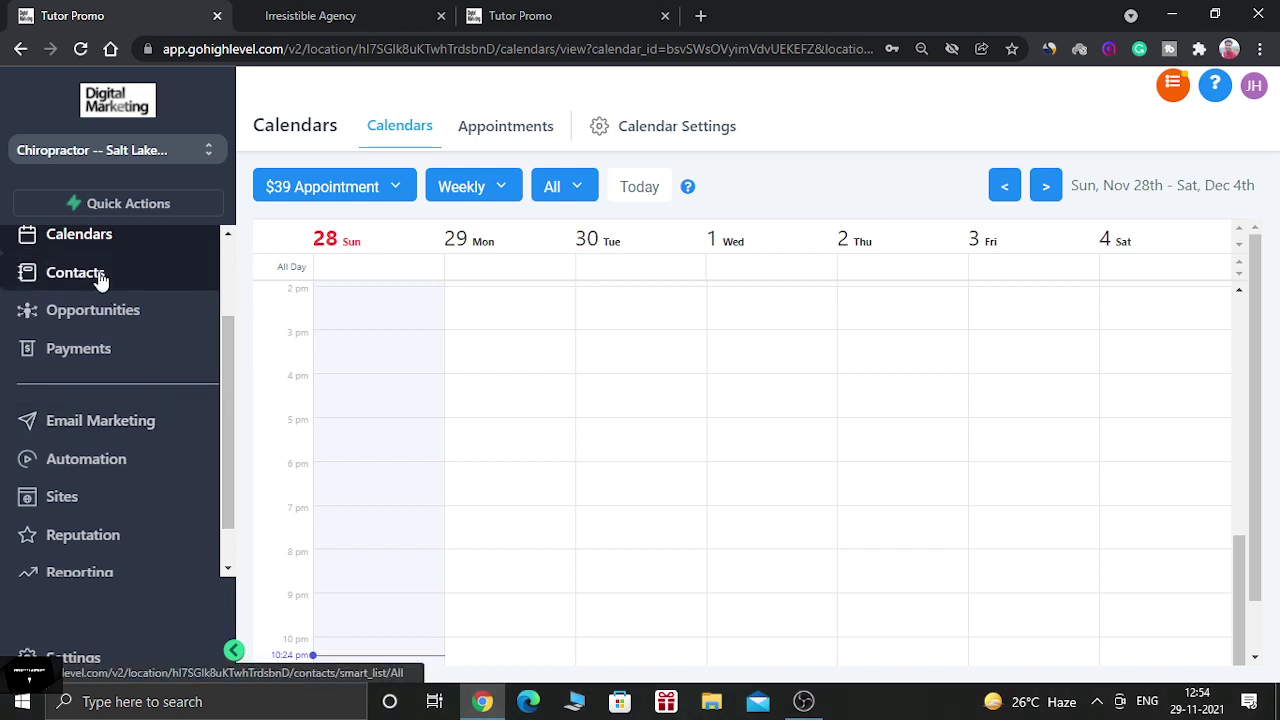
drag(222, 410, 222, 406)
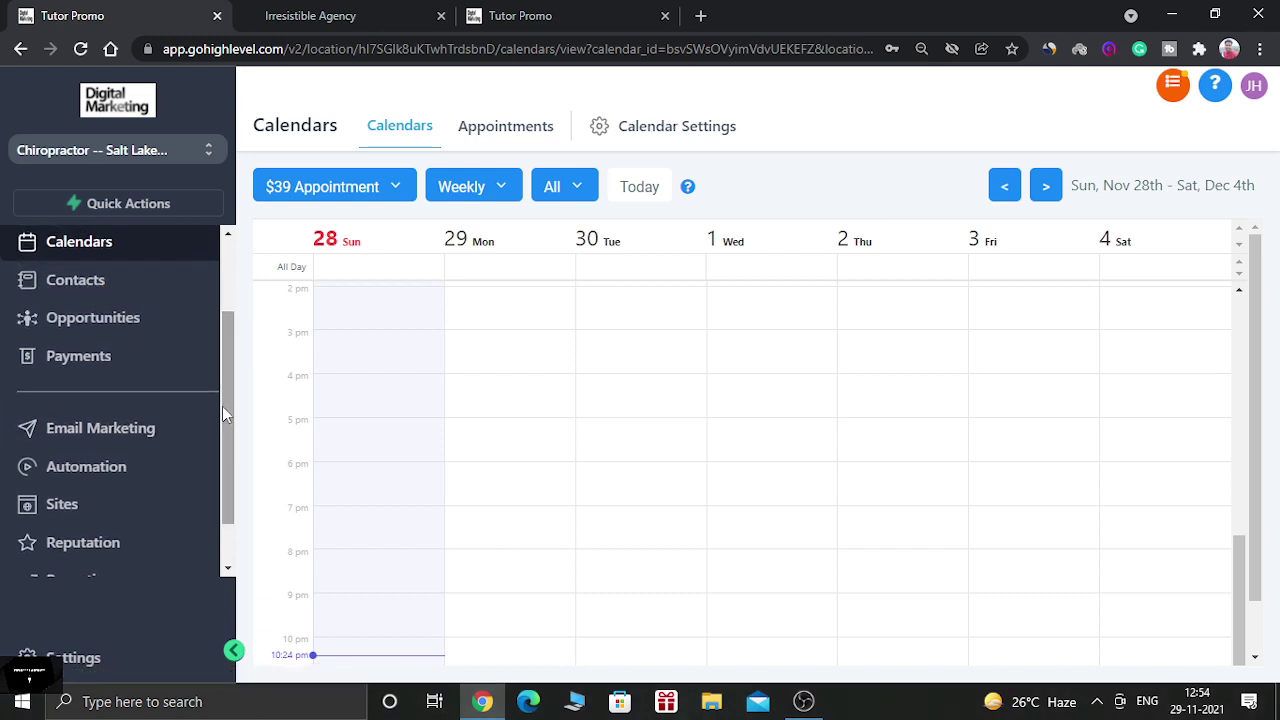
click(75, 480)
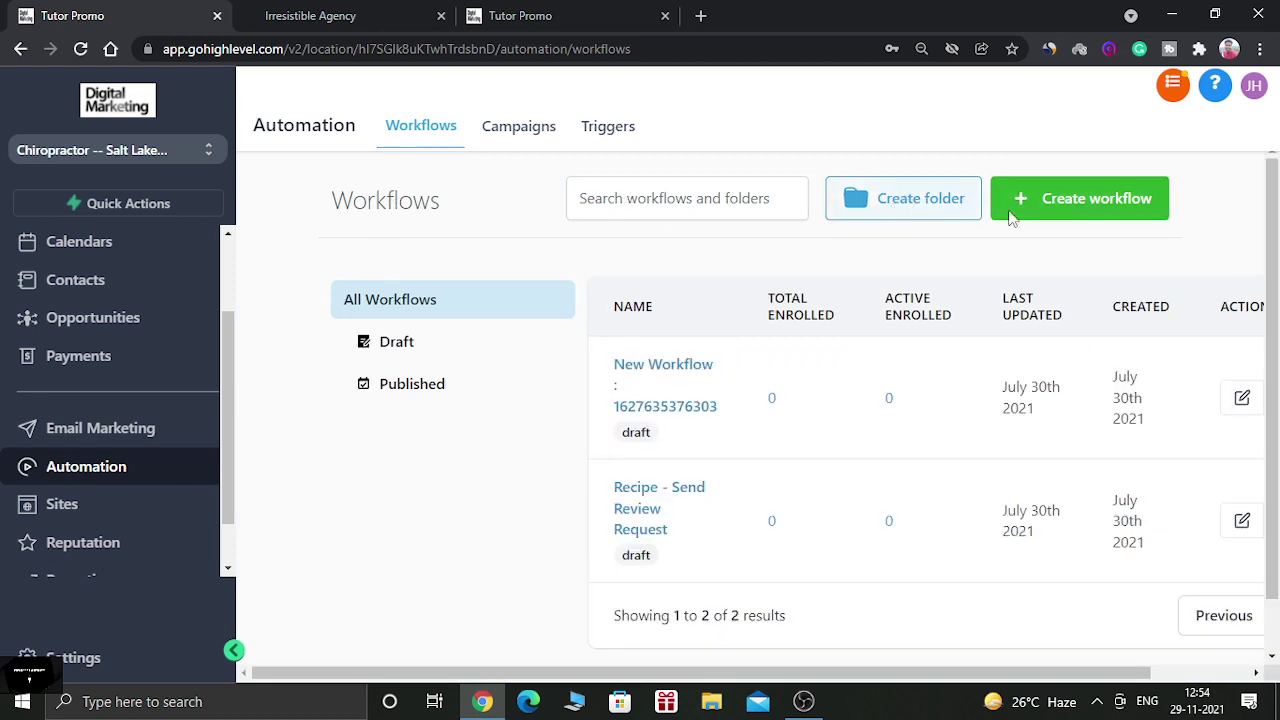
click(1060, 220)
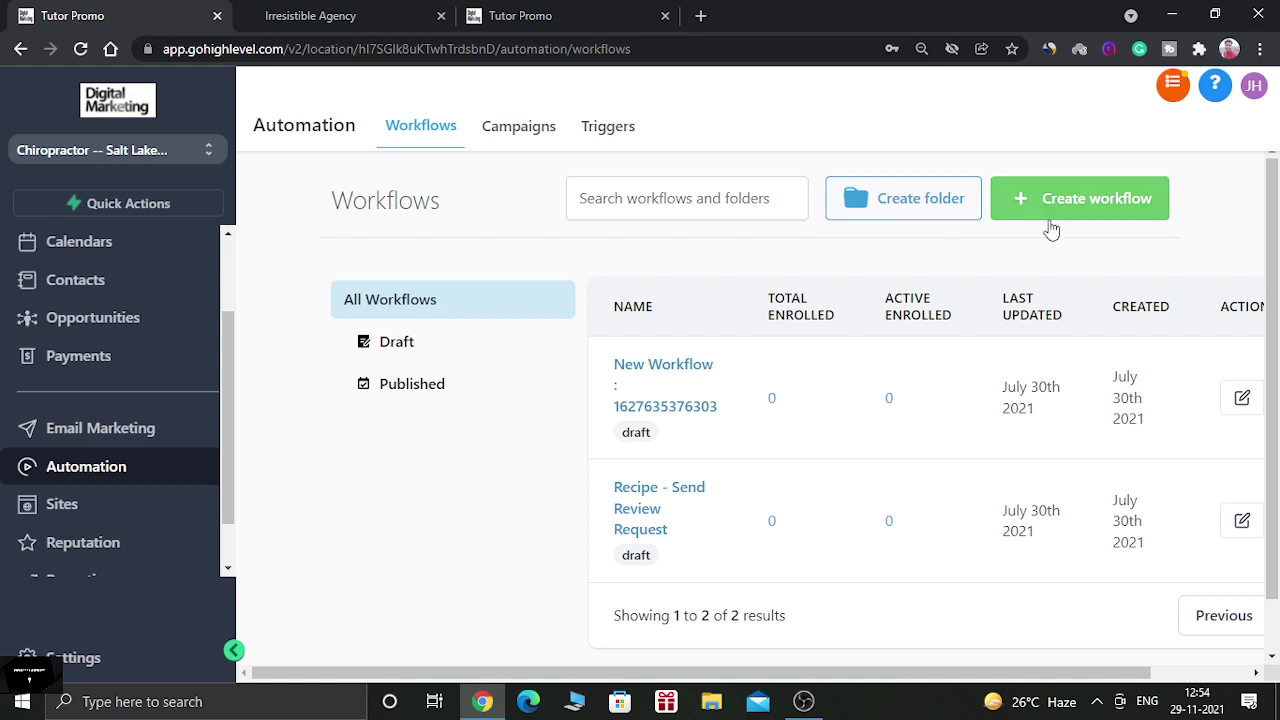
Step: View the Campaigns and Triggers pages within the Chiropractor location's Automation section
click(508, 133)
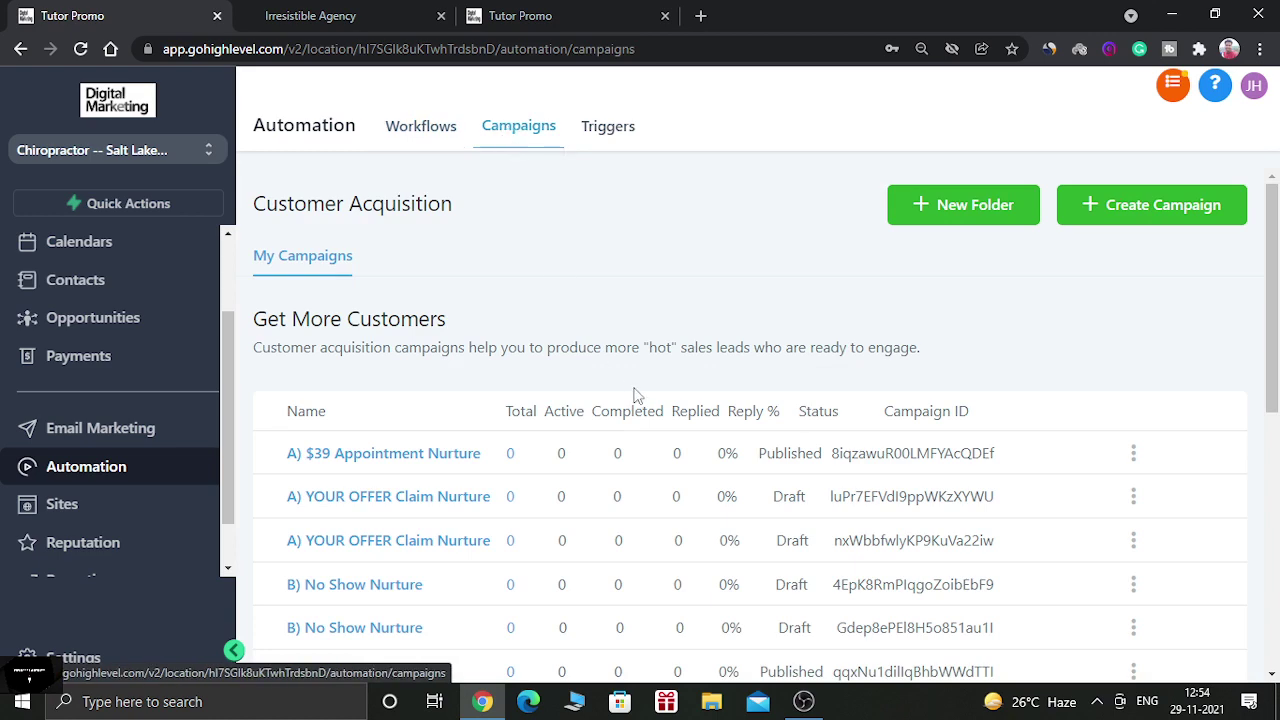
scroll(1276, 540, down, 2)
scroll(1276, 540, down, 3)
scroll(744, 373, up, 5)
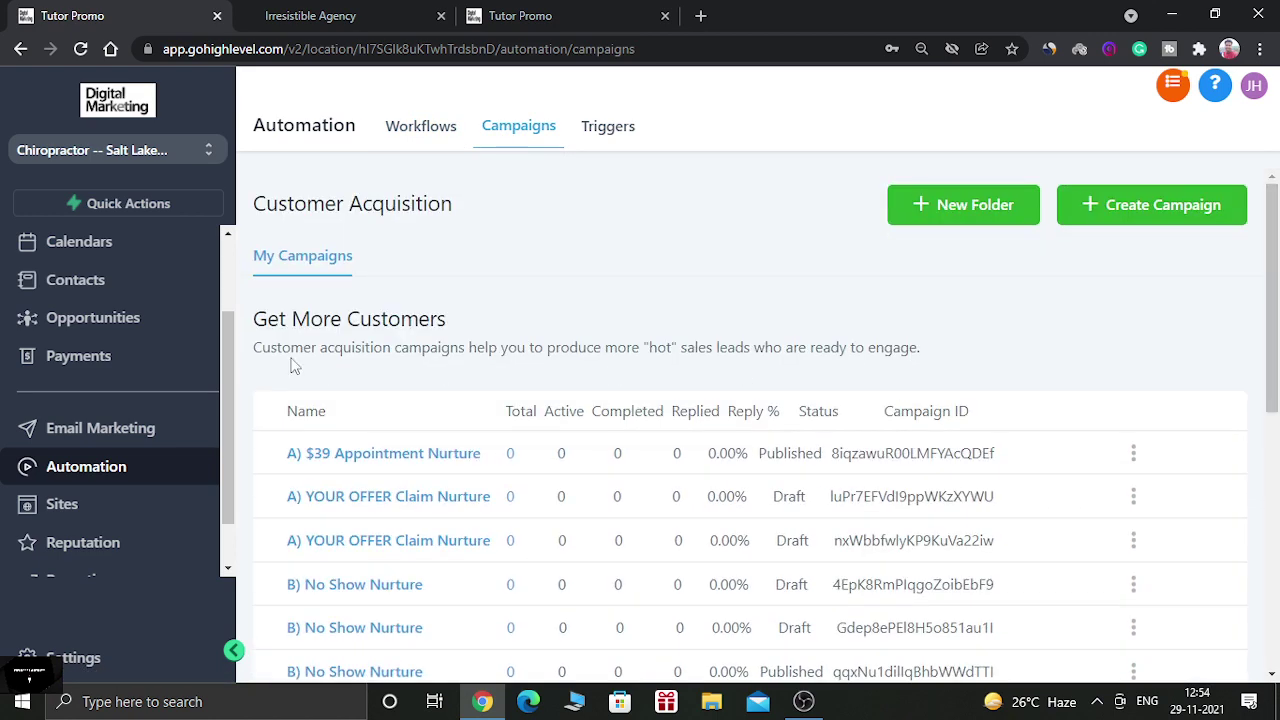
click(612, 137)
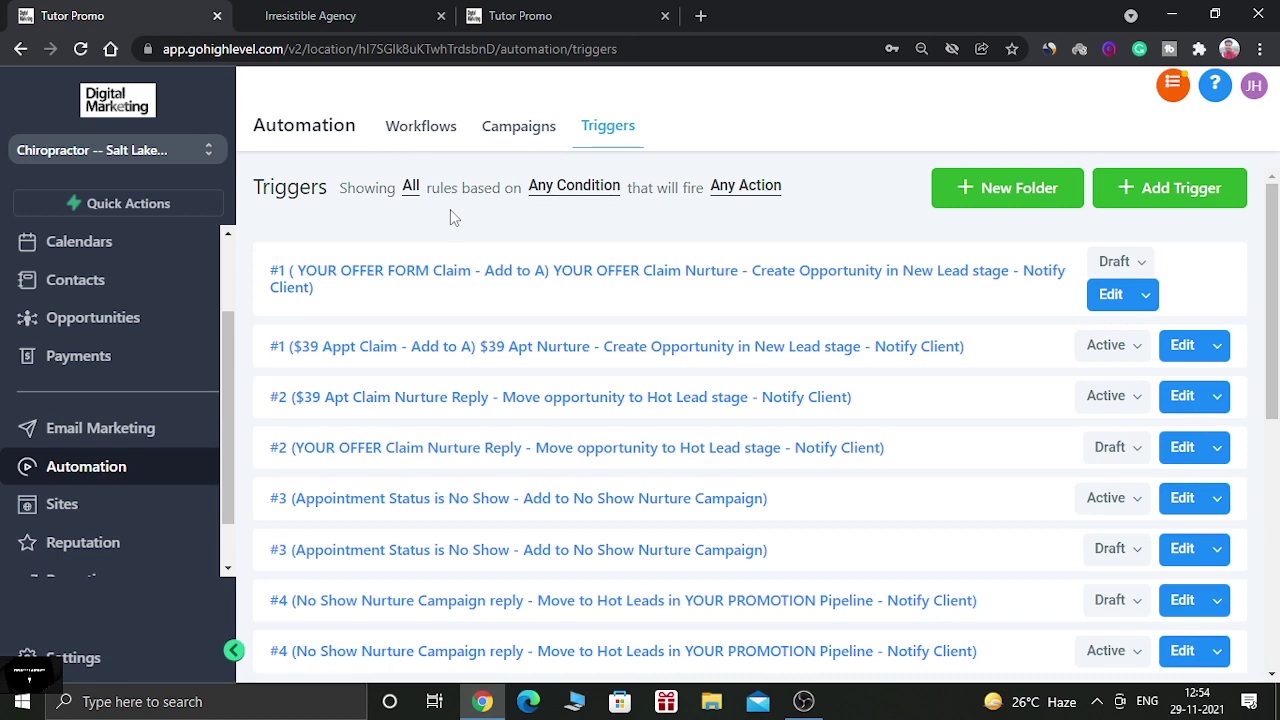
Step: Switch to the Roofing Marketing Agency location, open its Dashboard and look over the old sidebar's sections
click(318, 12)
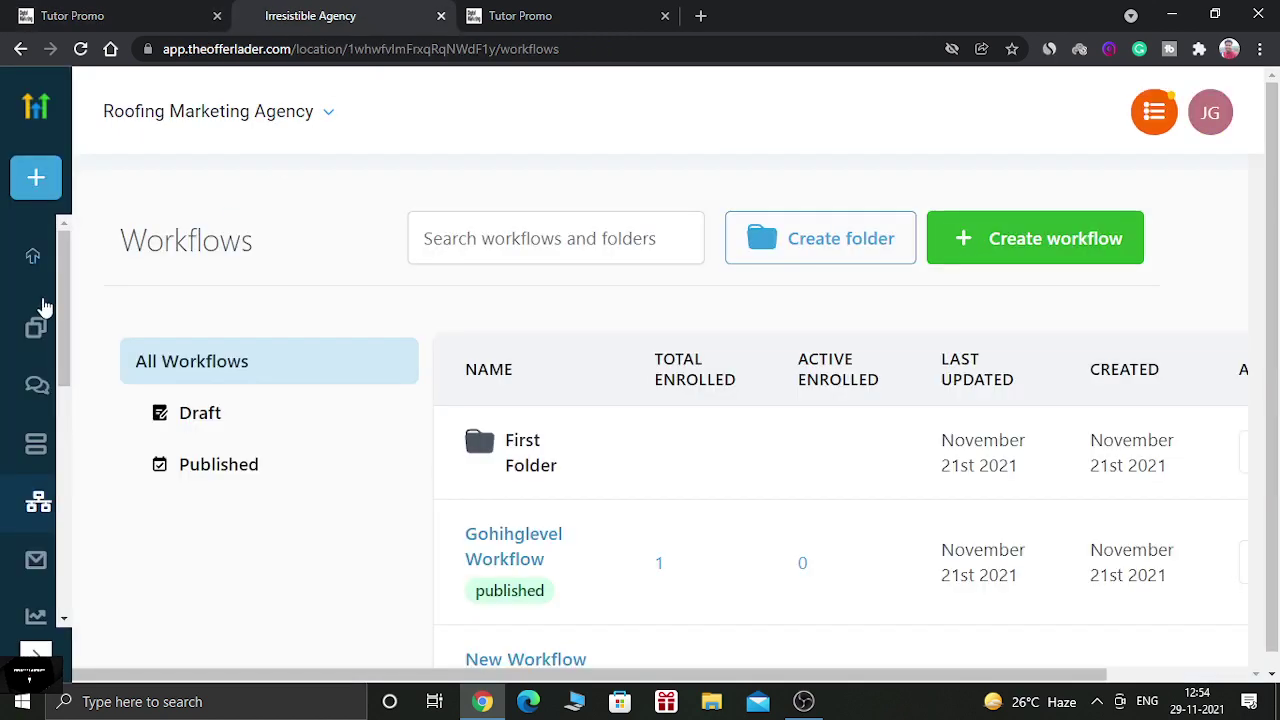
click(38, 328)
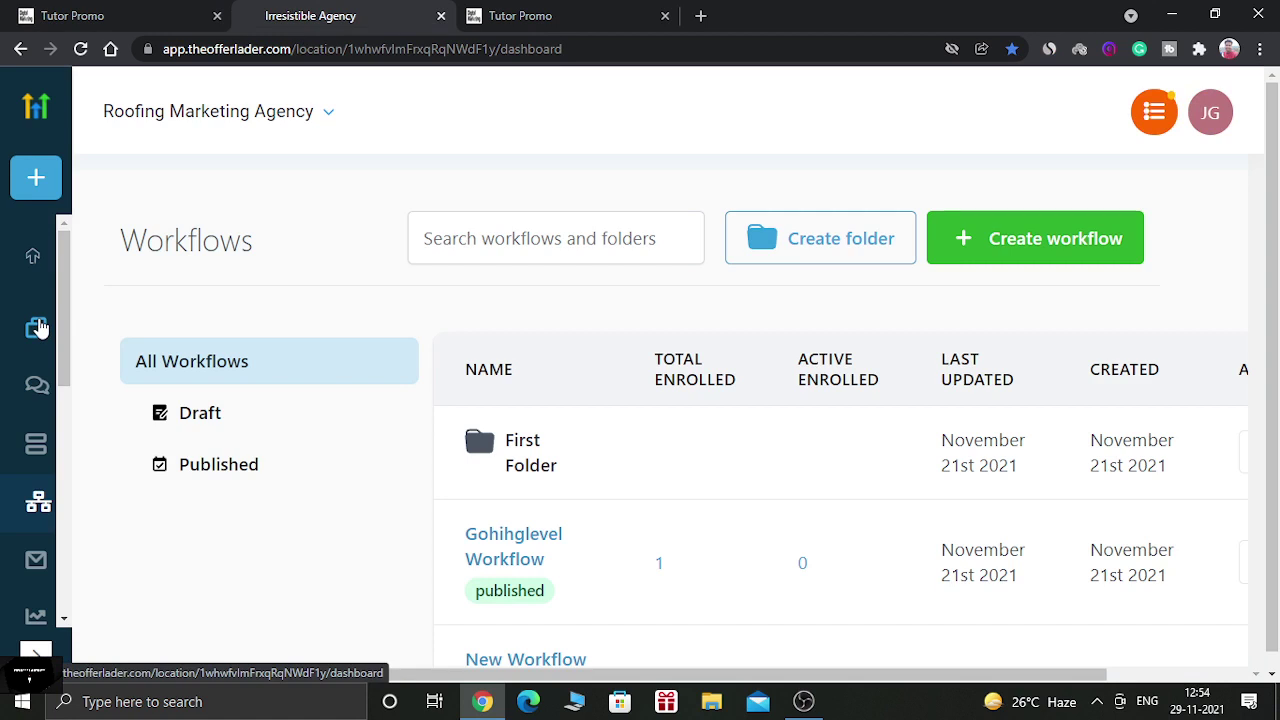
mouse_move(114, 320)
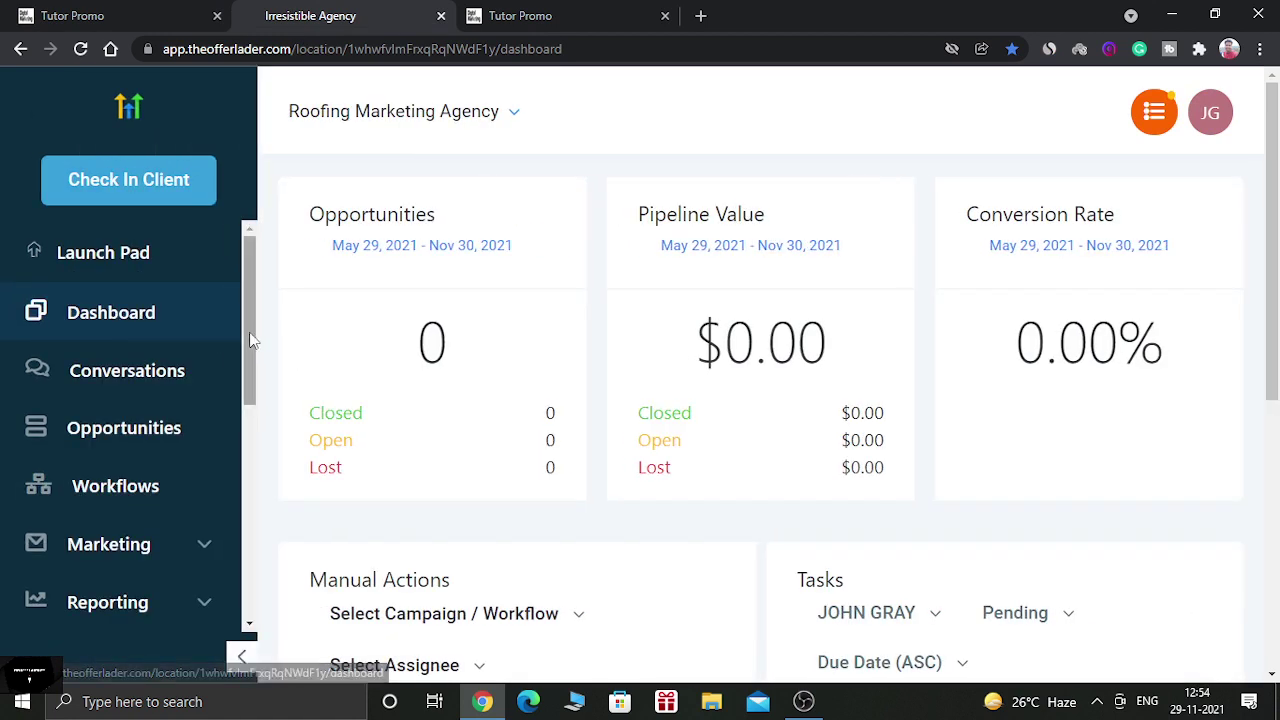
scroll(250, 340, down, 3)
scroll(255, 342, up, 3)
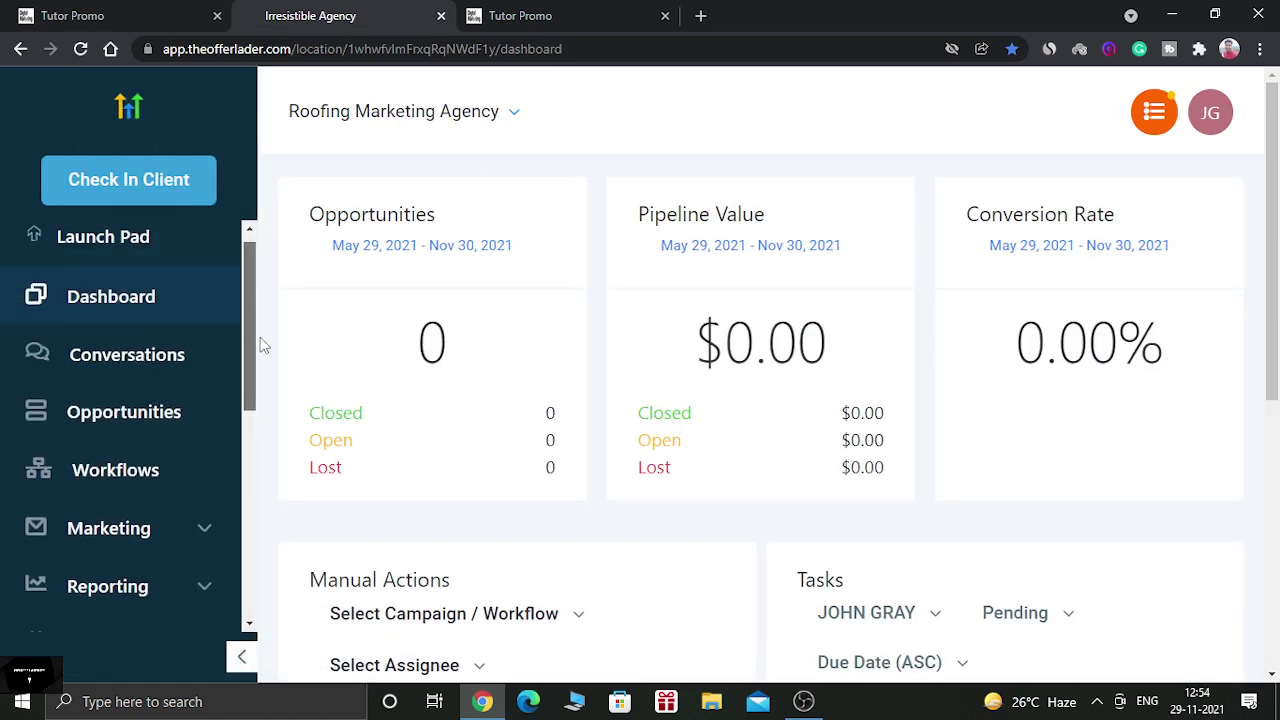
Step: View the Contact Requests, Bulk Actions, Restore and Manage Smart Lists pages in the Chiropractor location's Contacts section
click(193, 10)
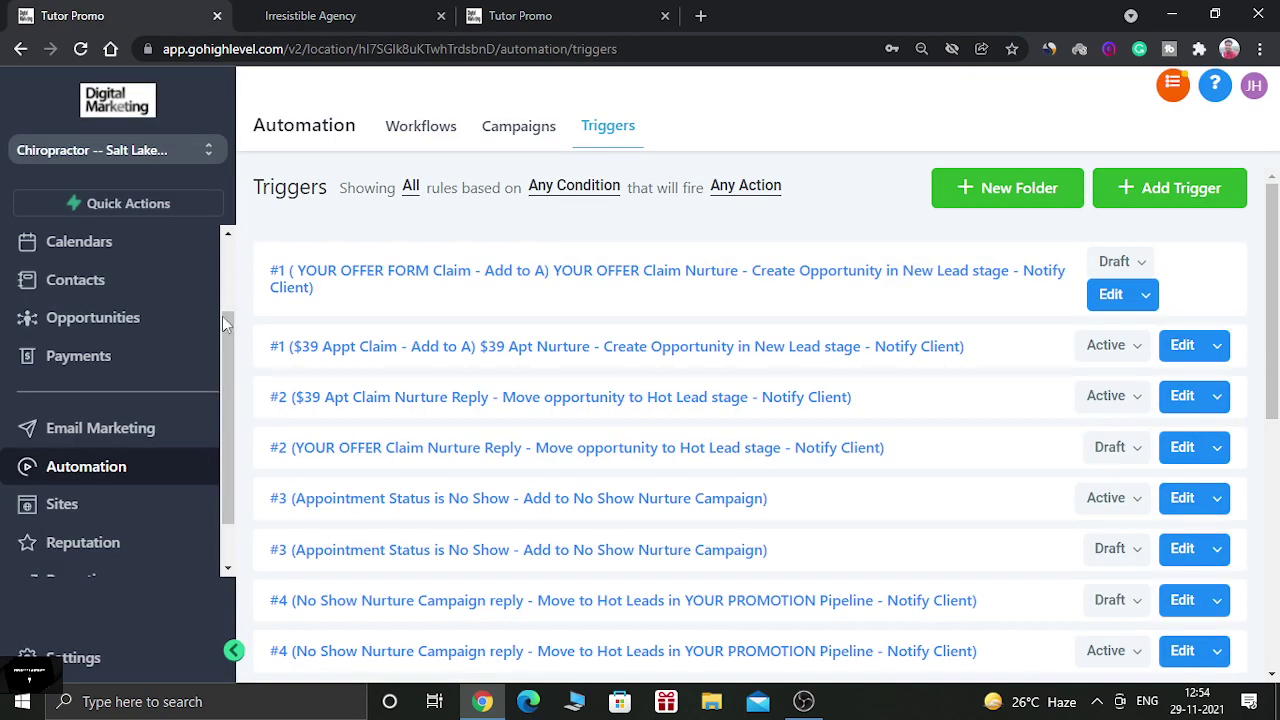
scroll(225, 325, up, 3)
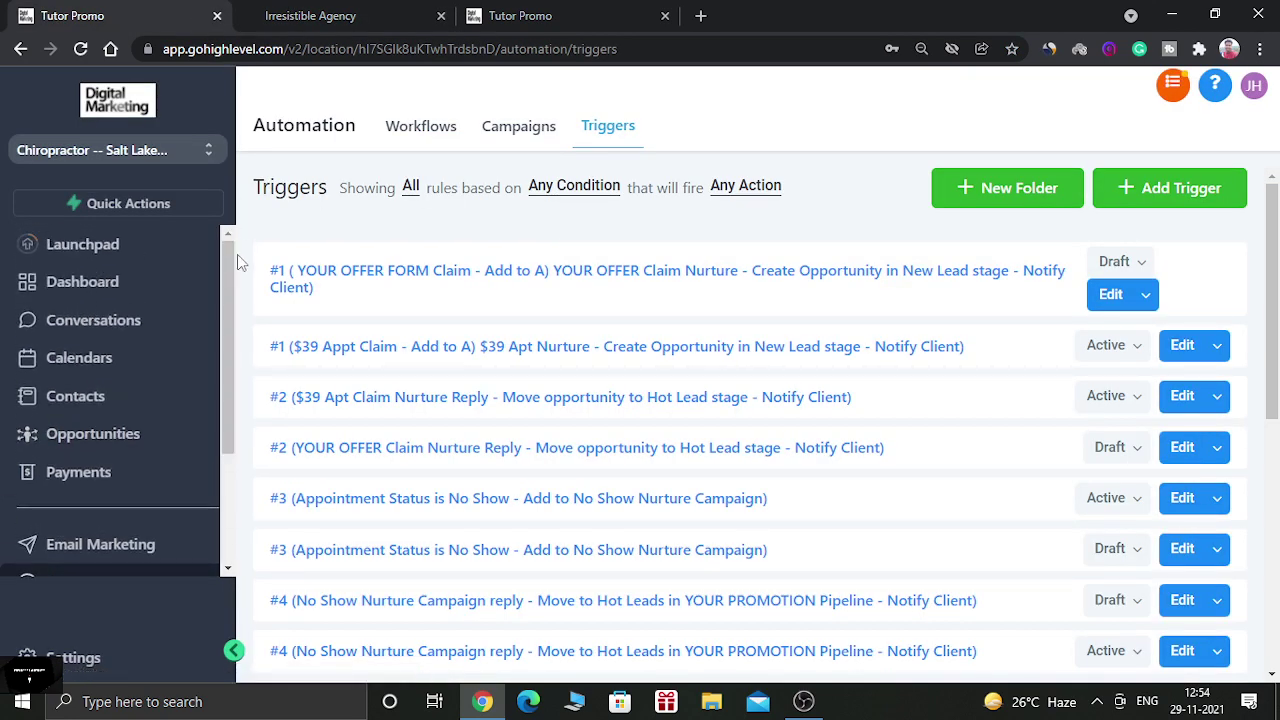
click(110, 396)
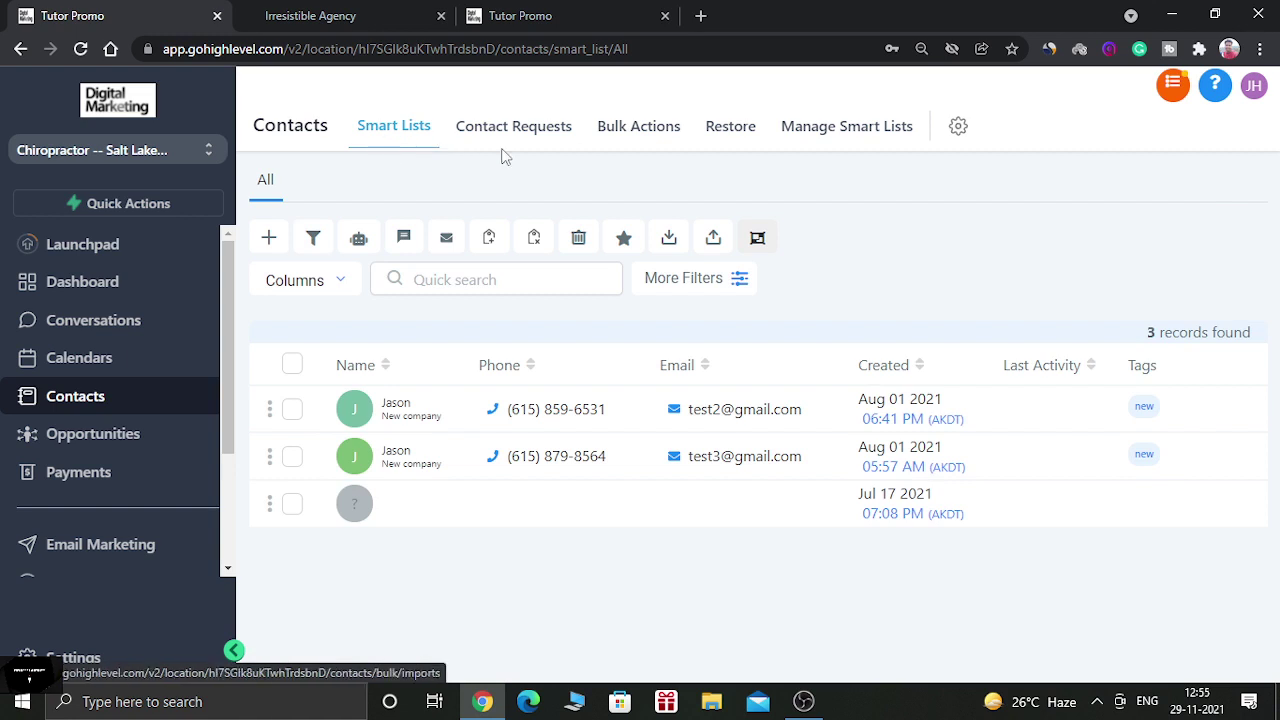
click(537, 140)
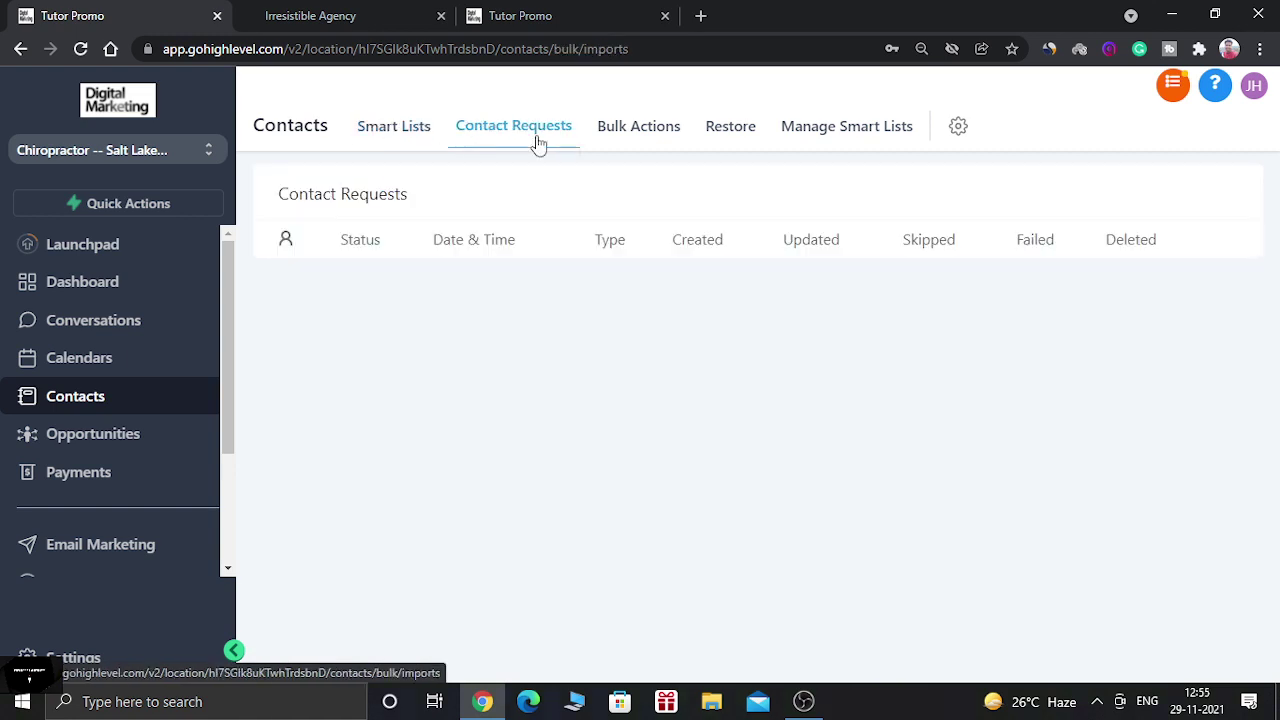
click(652, 128)
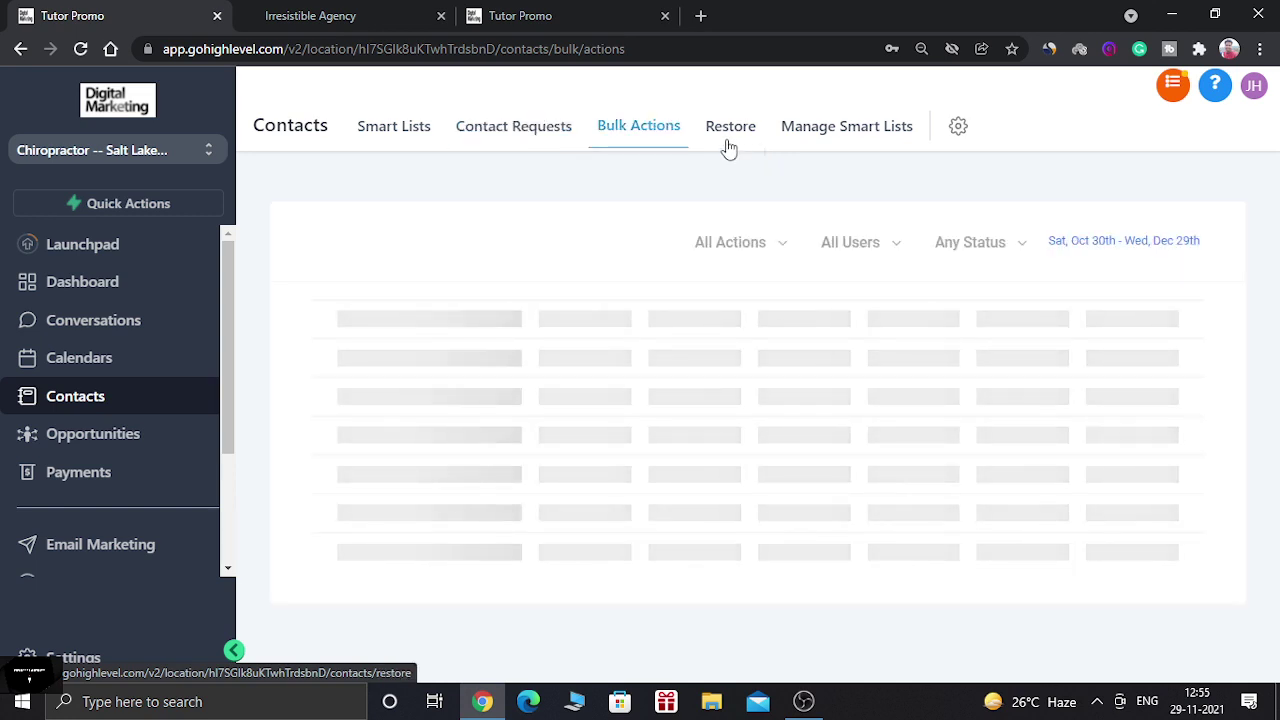
click(729, 146)
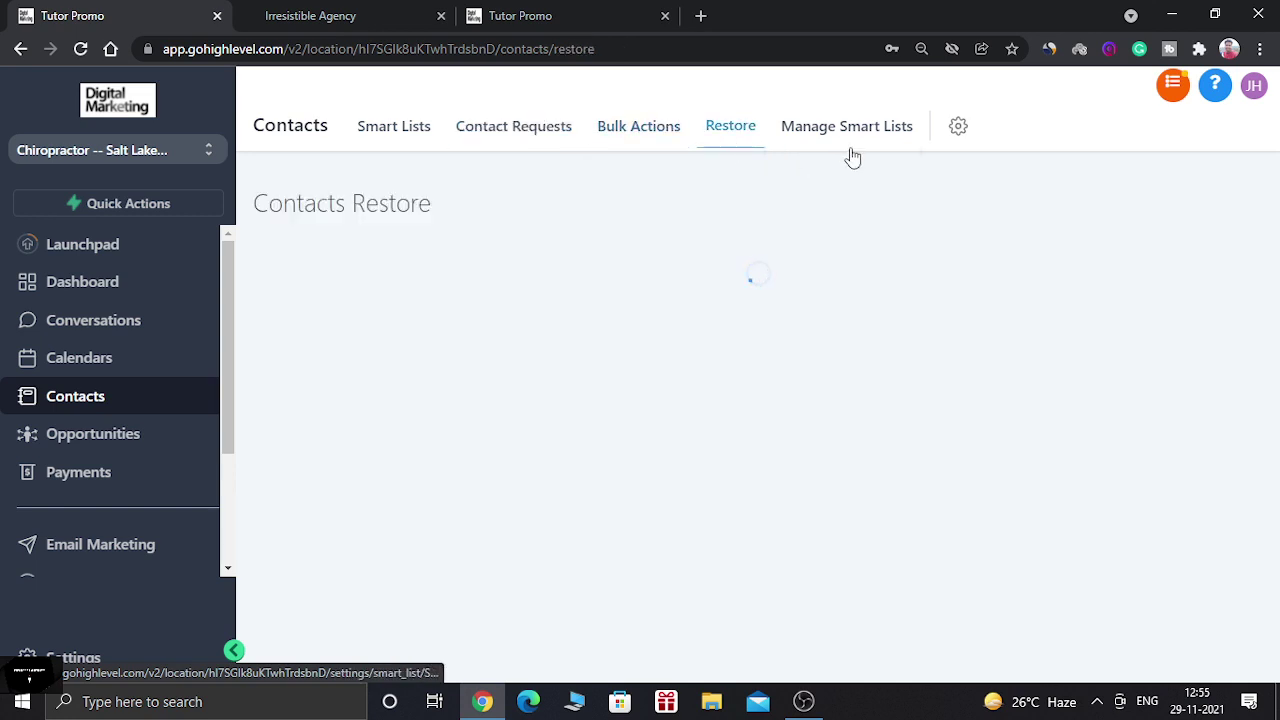
click(863, 155)
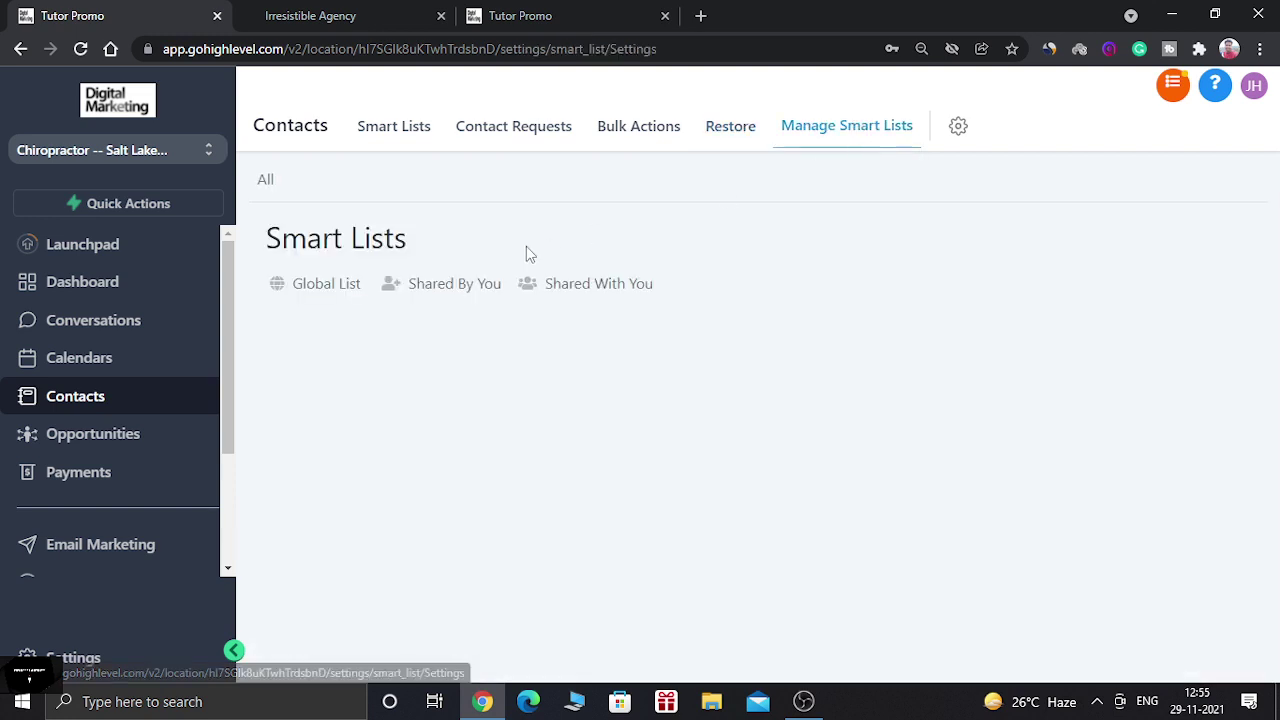
Step: Inspect the Marketing group in the Roofing Marketing Agency's sidebar and open Contacts / Smart lists from the Contacts group
click(391, 12)
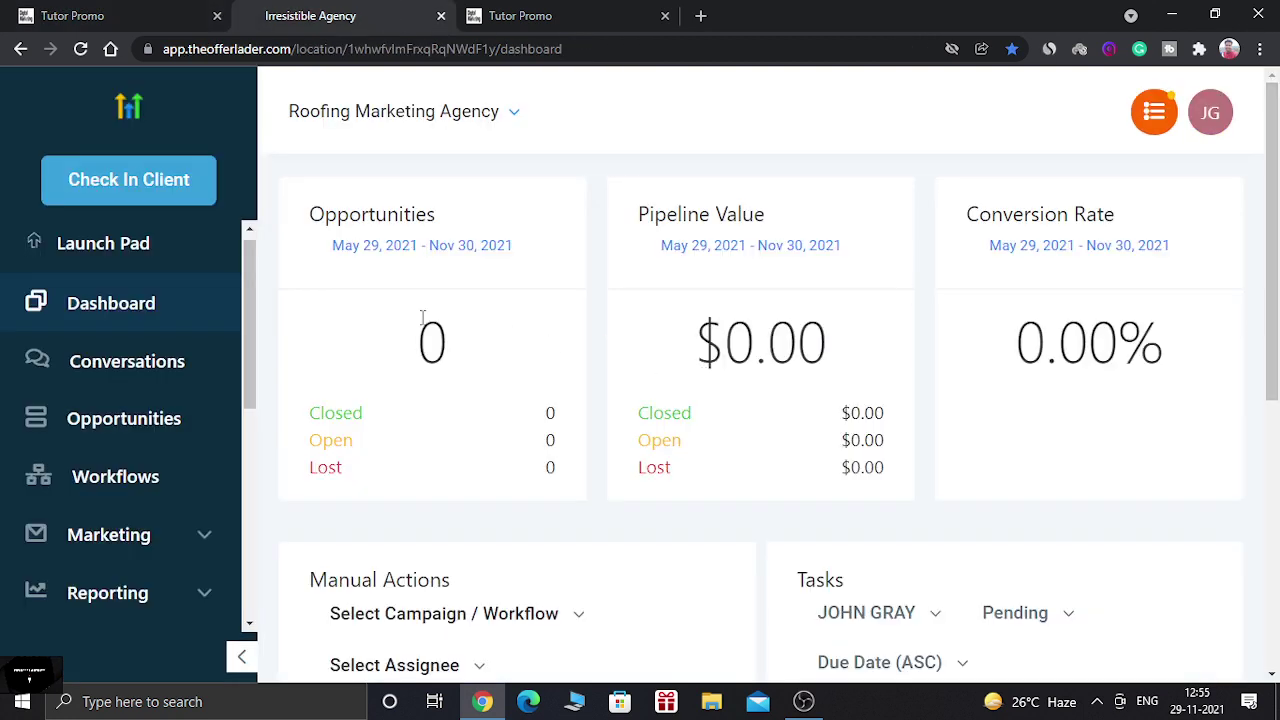
scroll(250, 360, down, 2)
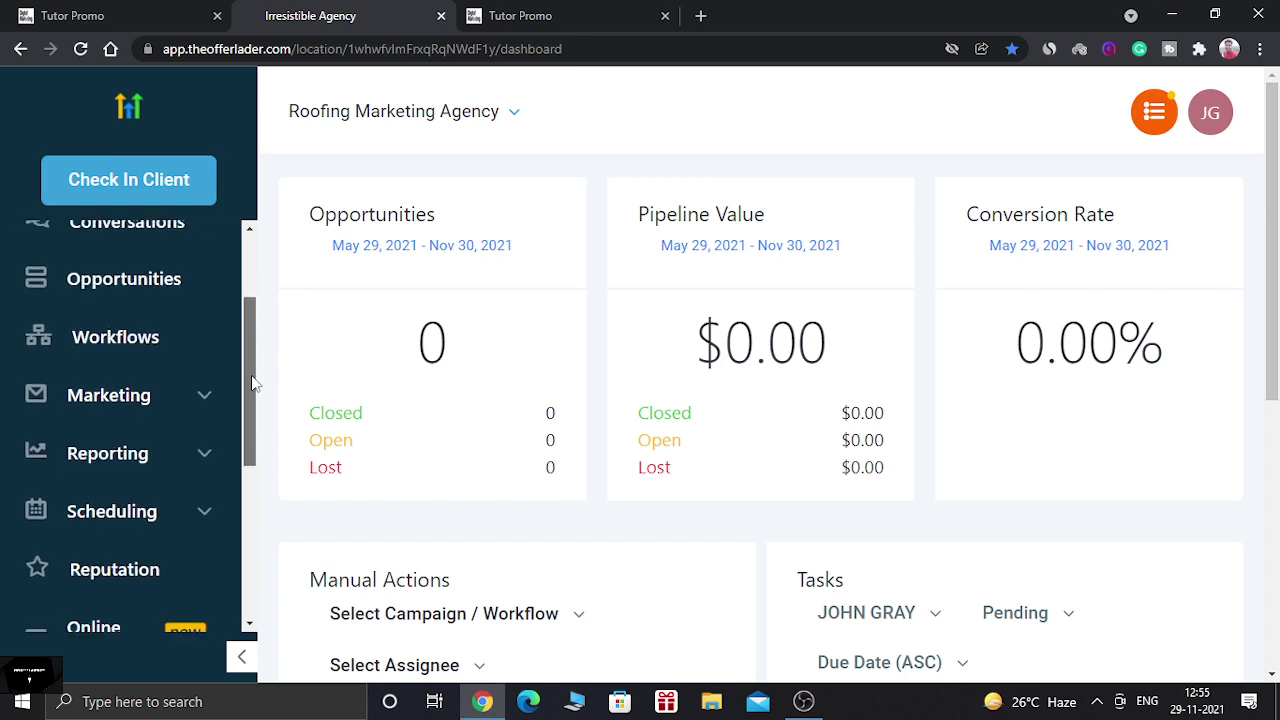
scroll(252, 383, down, 1)
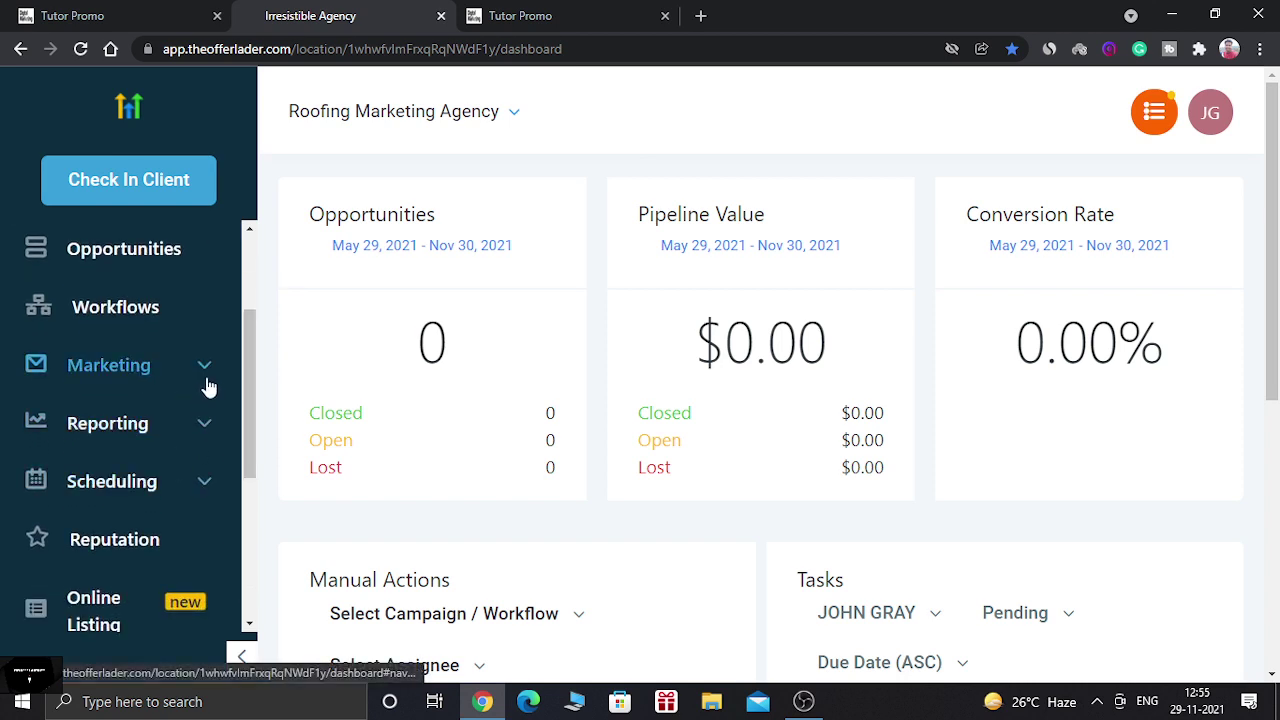
click(207, 380)
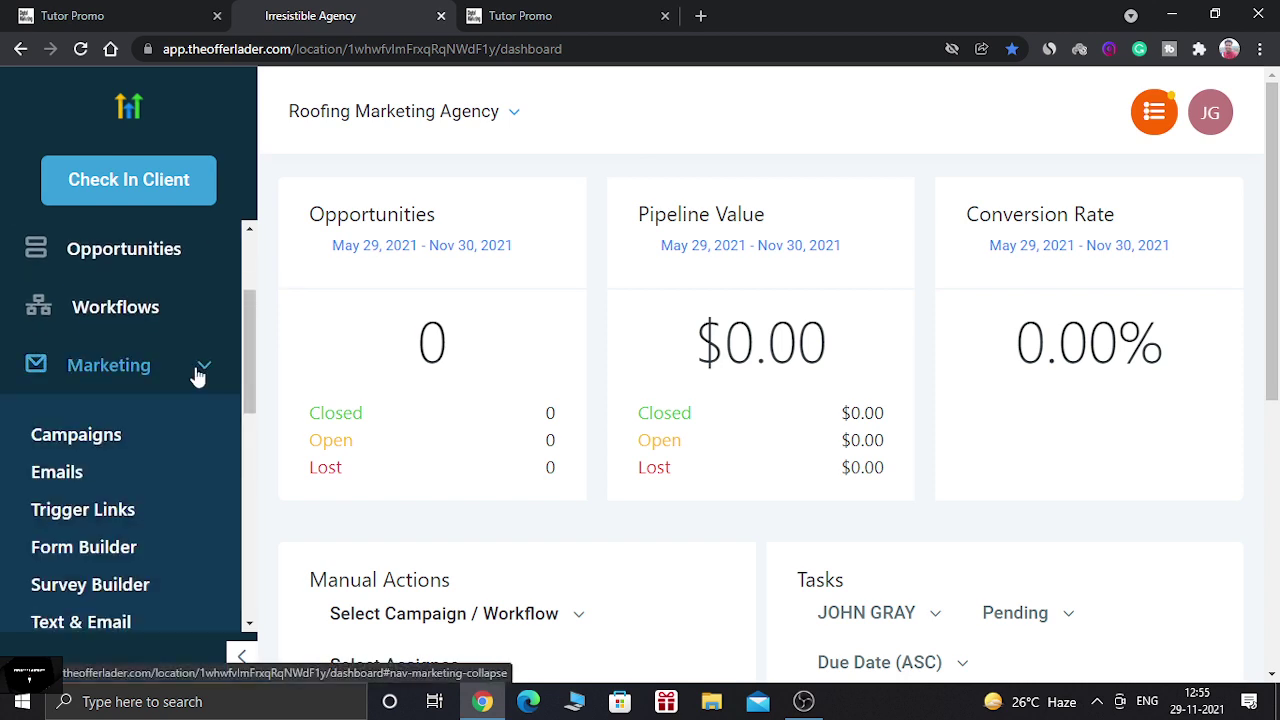
click(203, 370)
drag(244, 378, 241, 465)
click(189, 478)
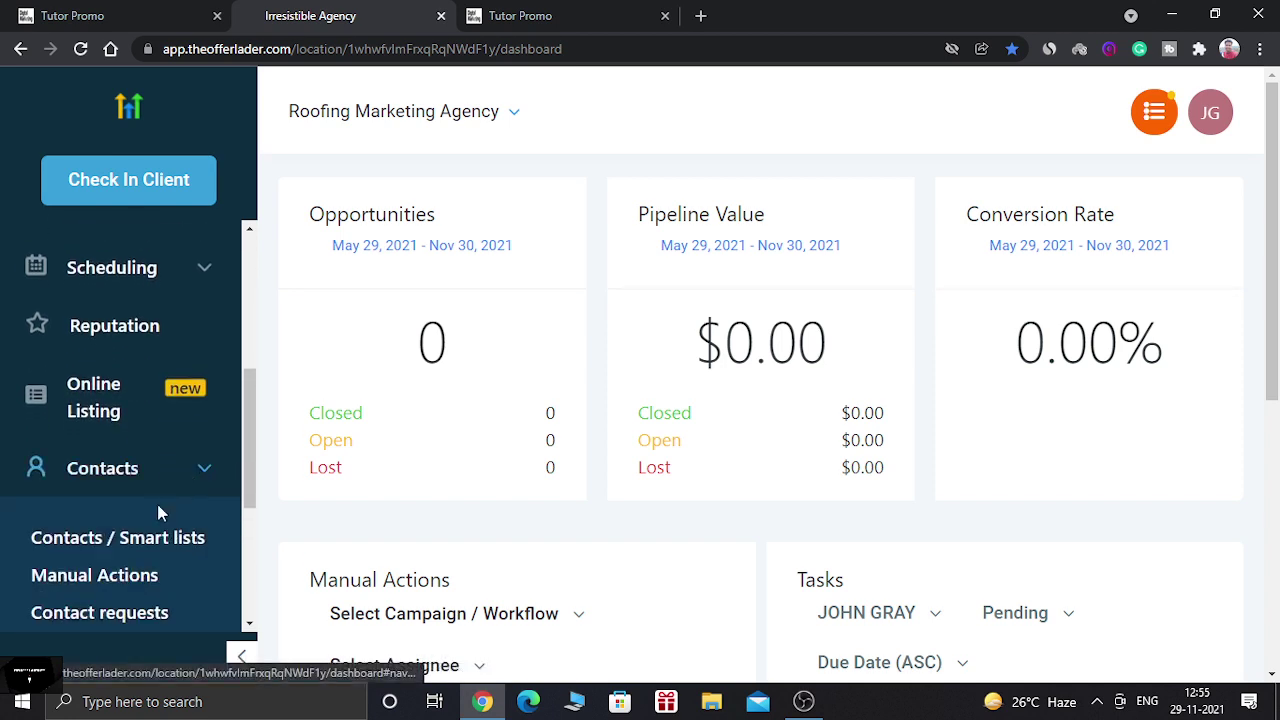
click(186, 530)
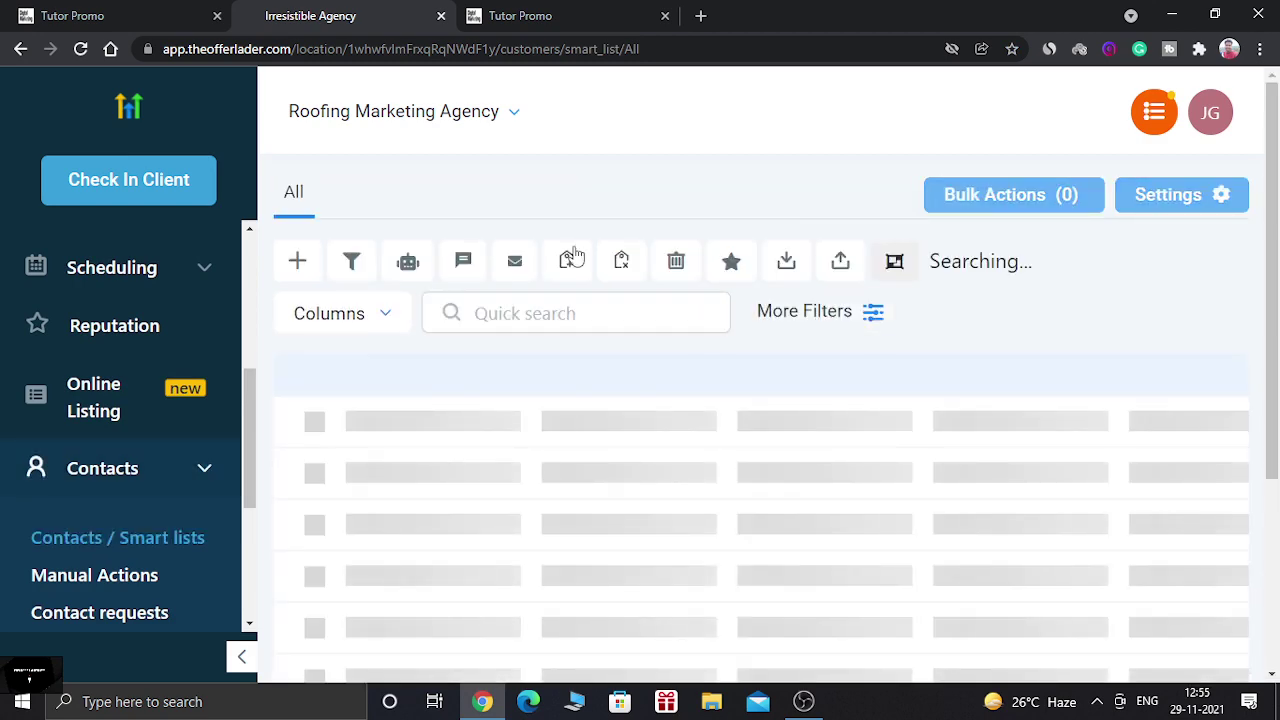
Step: Return to the Chiropractor location and open its Opportunities section
click(143, 12)
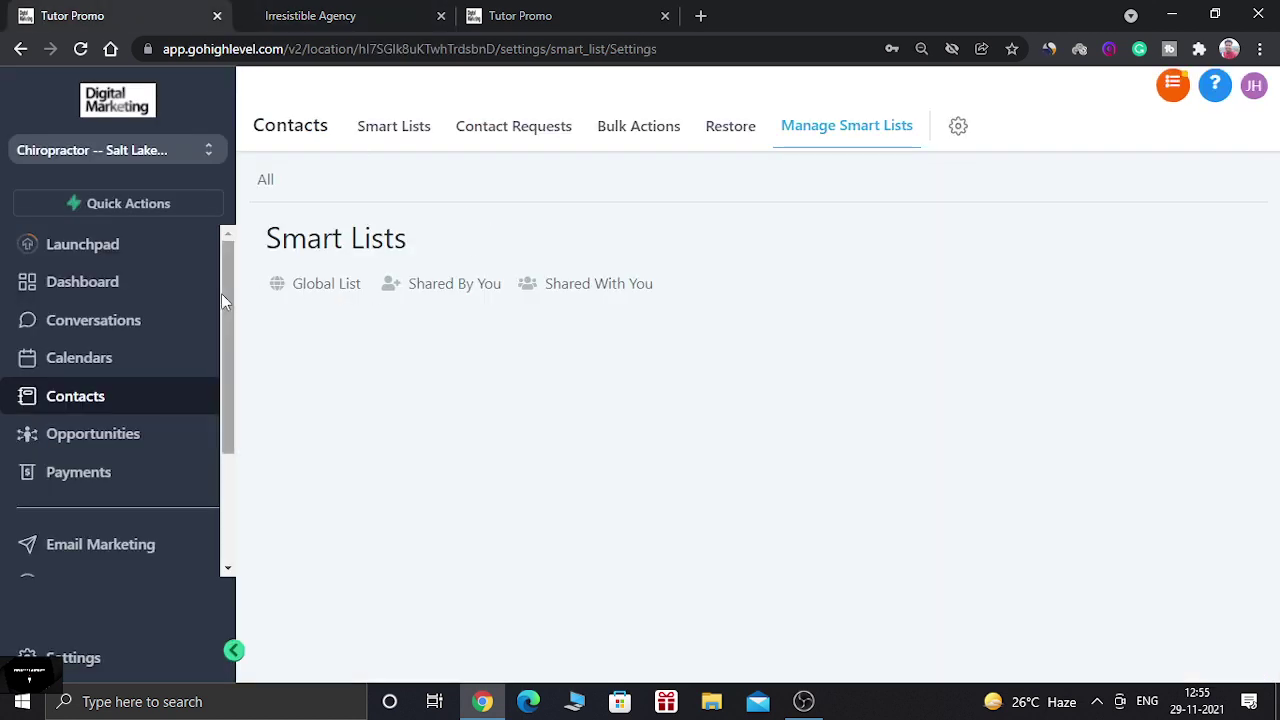
scroll(226, 330, down, 1)
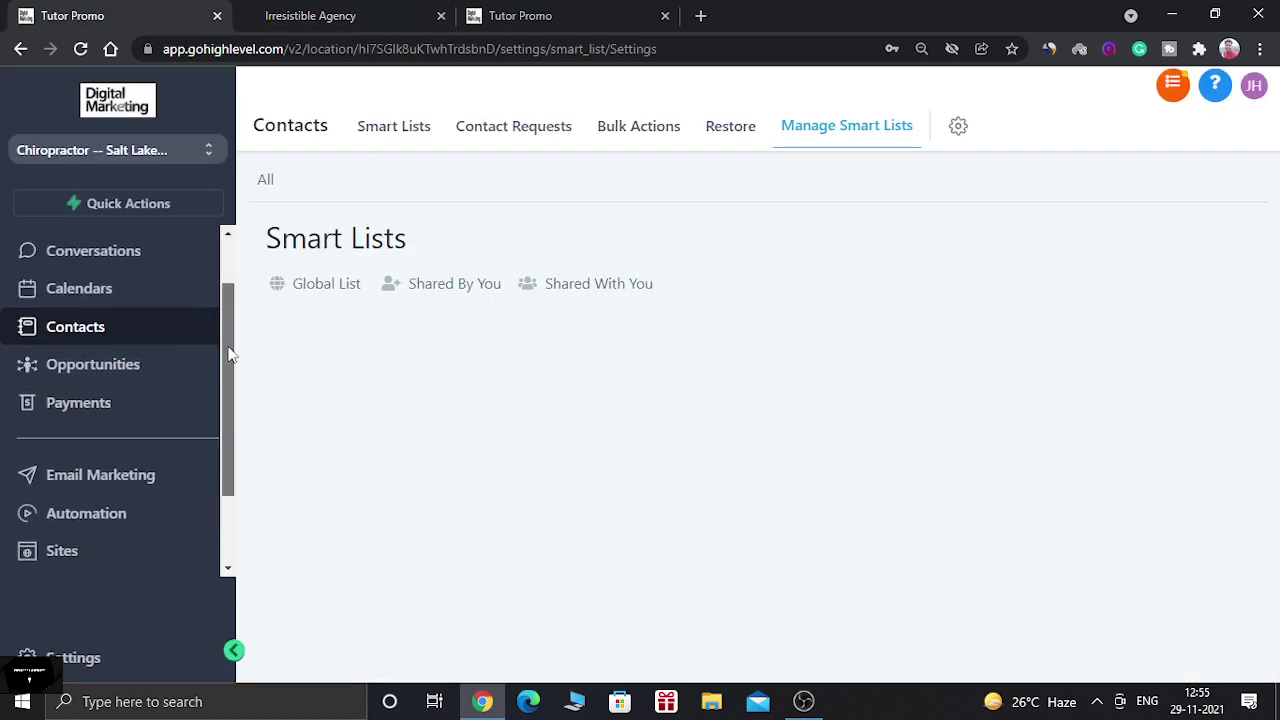
click(166, 366)
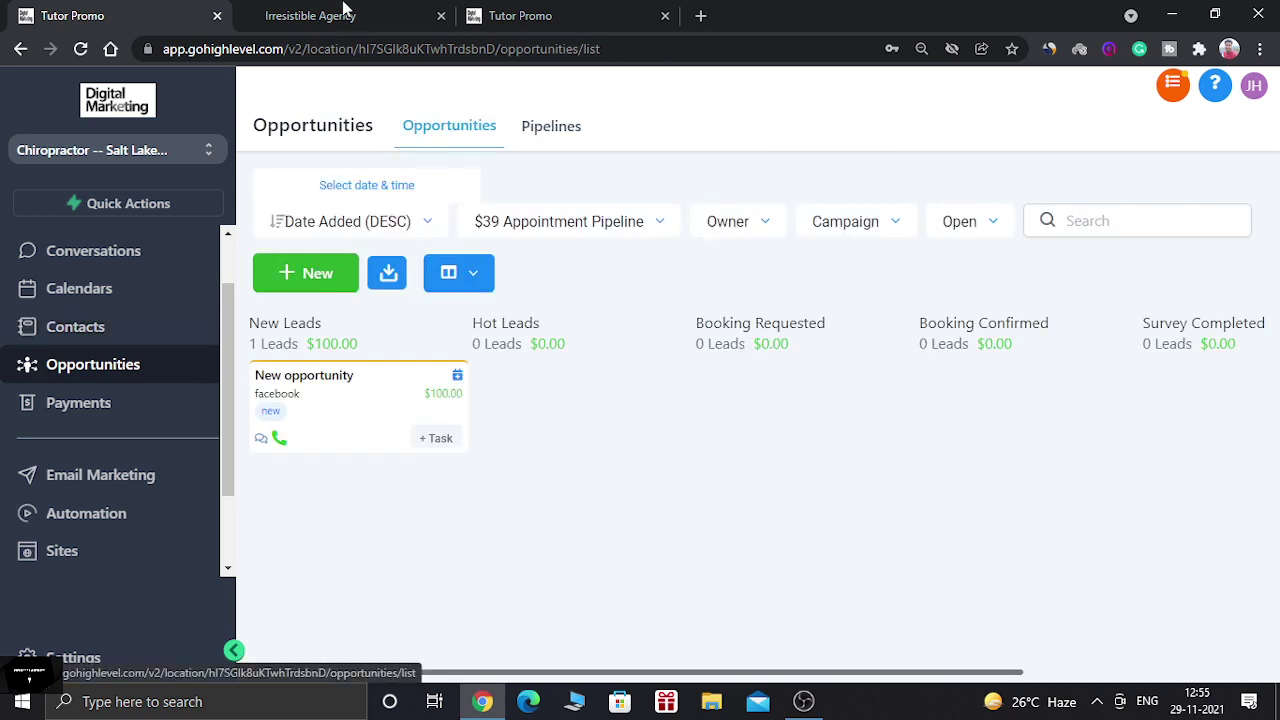
Step: Compare the Roofing Marketing Agency's sidebar with the Chiropractor location's Opportunities page and sidebar order
click(343, 9)
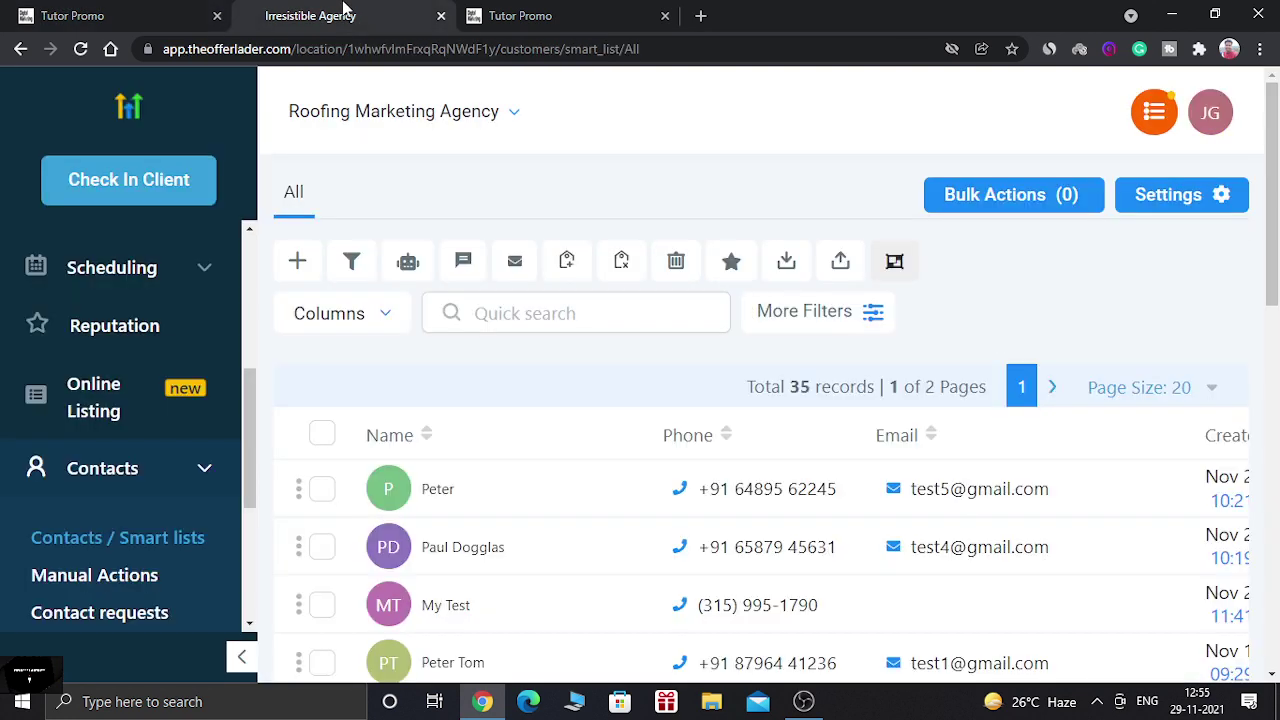
click(107, 9)
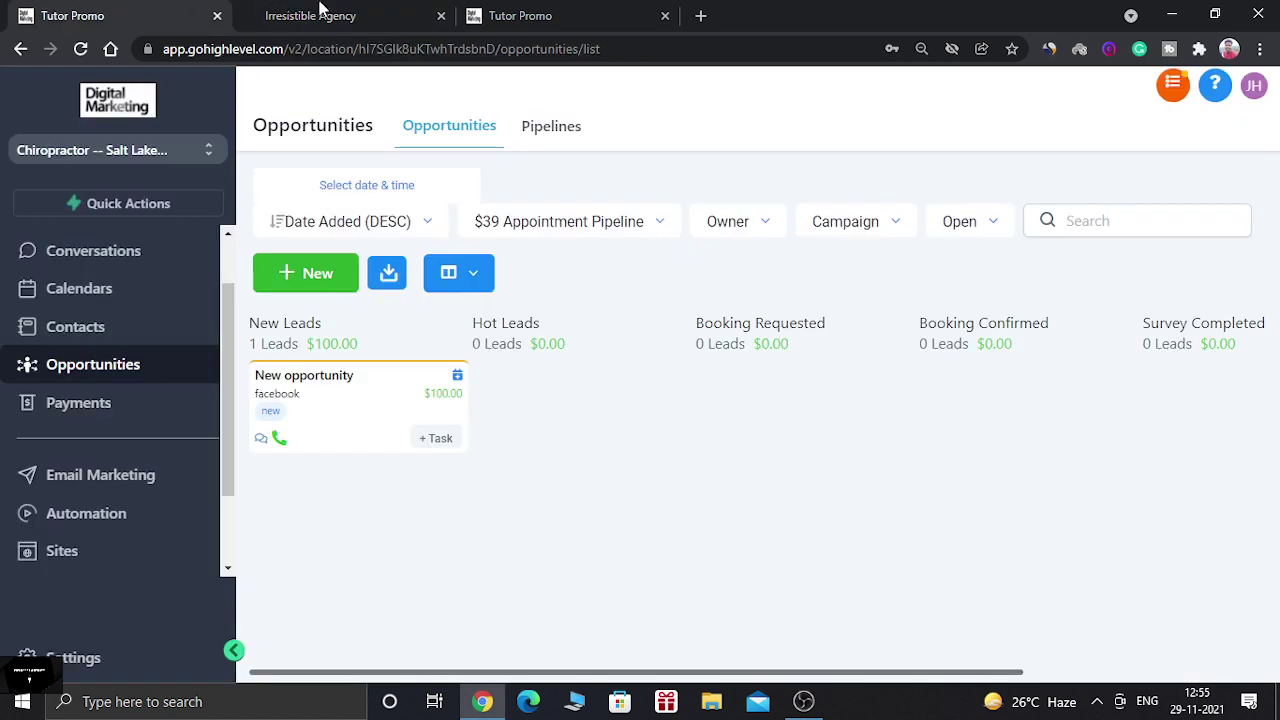
click(320, 8)
scroll(254, 283, up, 3)
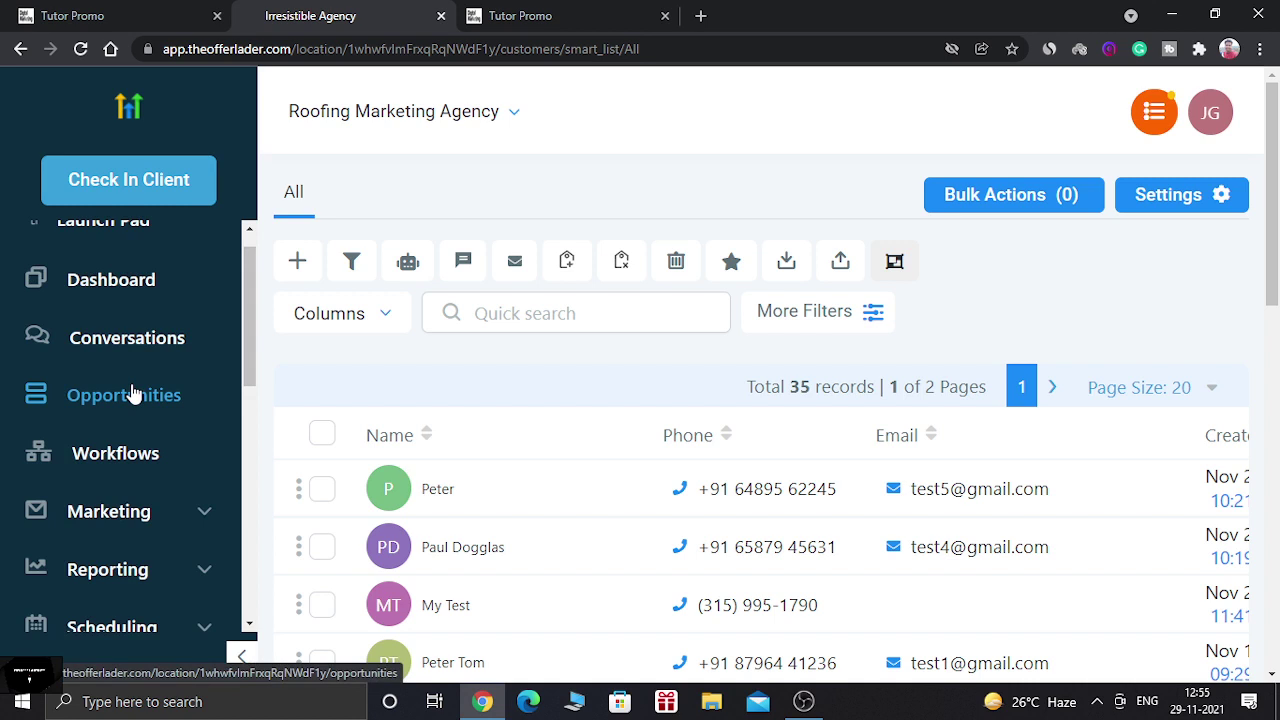
scroll(257, 330, up, 2)
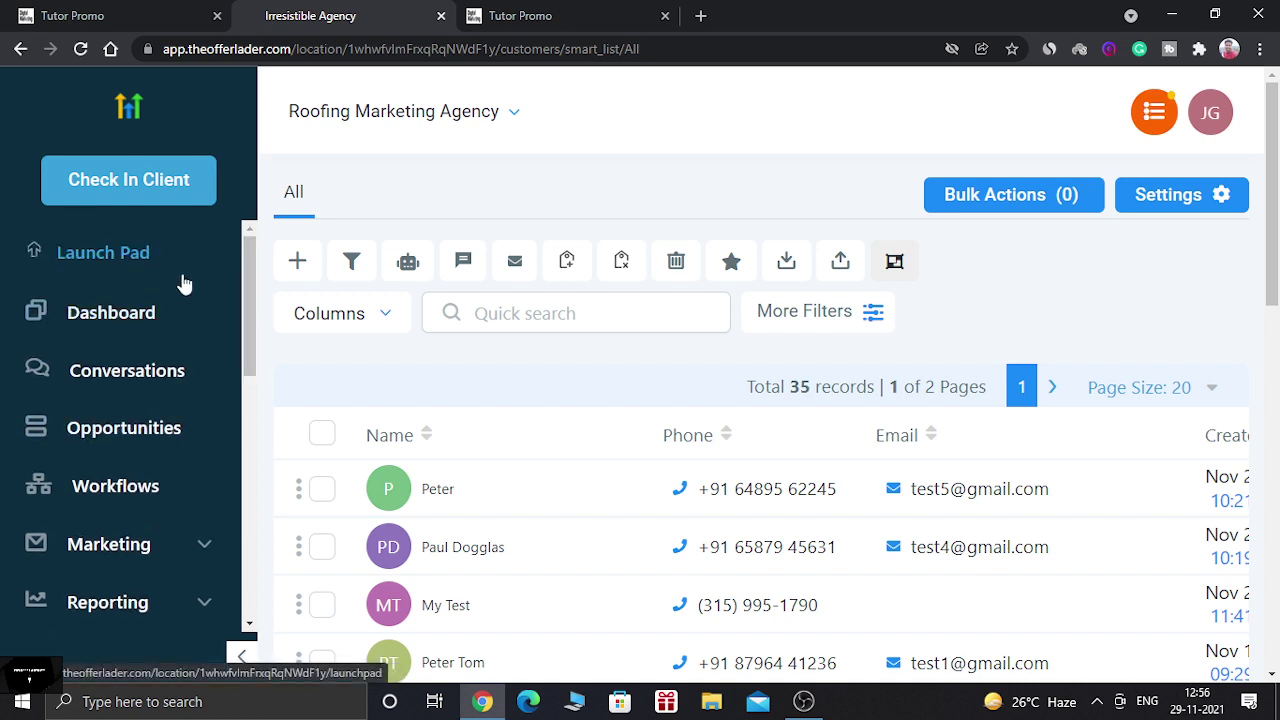
click(120, 10)
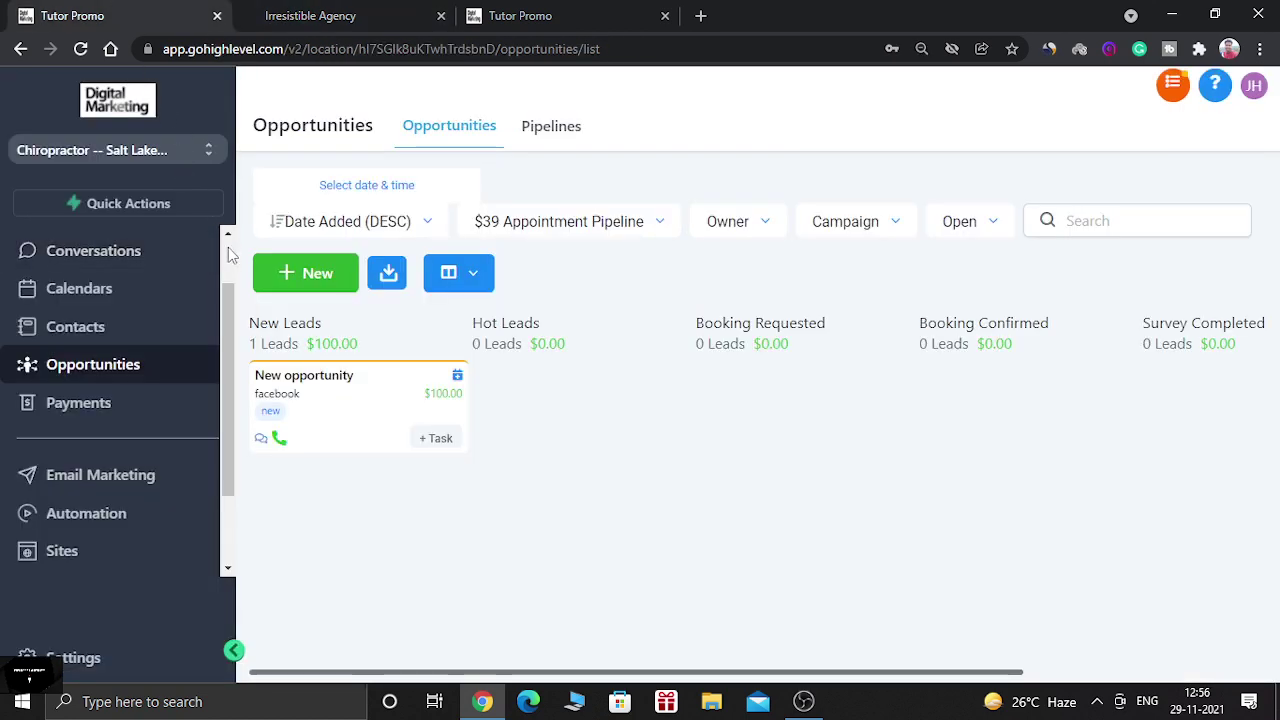
scroll(228, 247, up, 2)
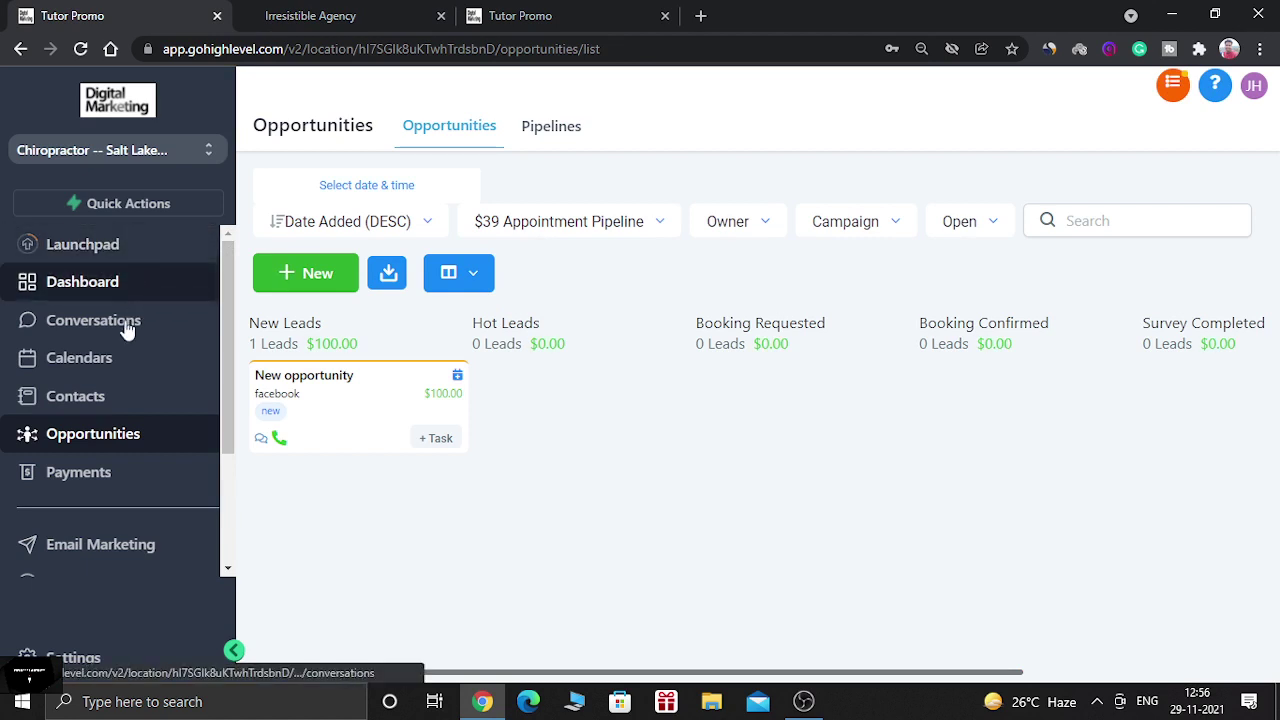
Step: Compare the Roofing Marketing Agency's Opportunities page with the Chiropractor location's Add opportunity form and Pipelines page
click(370, 10)
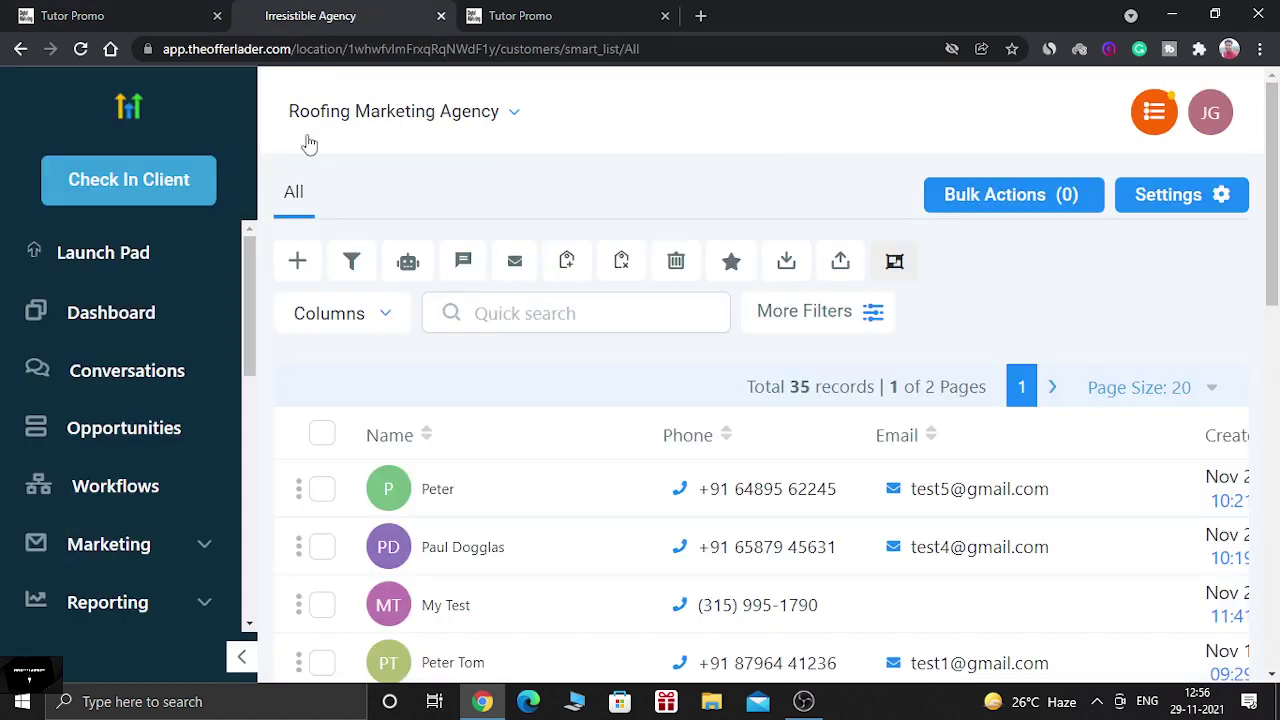
click(130, 428)
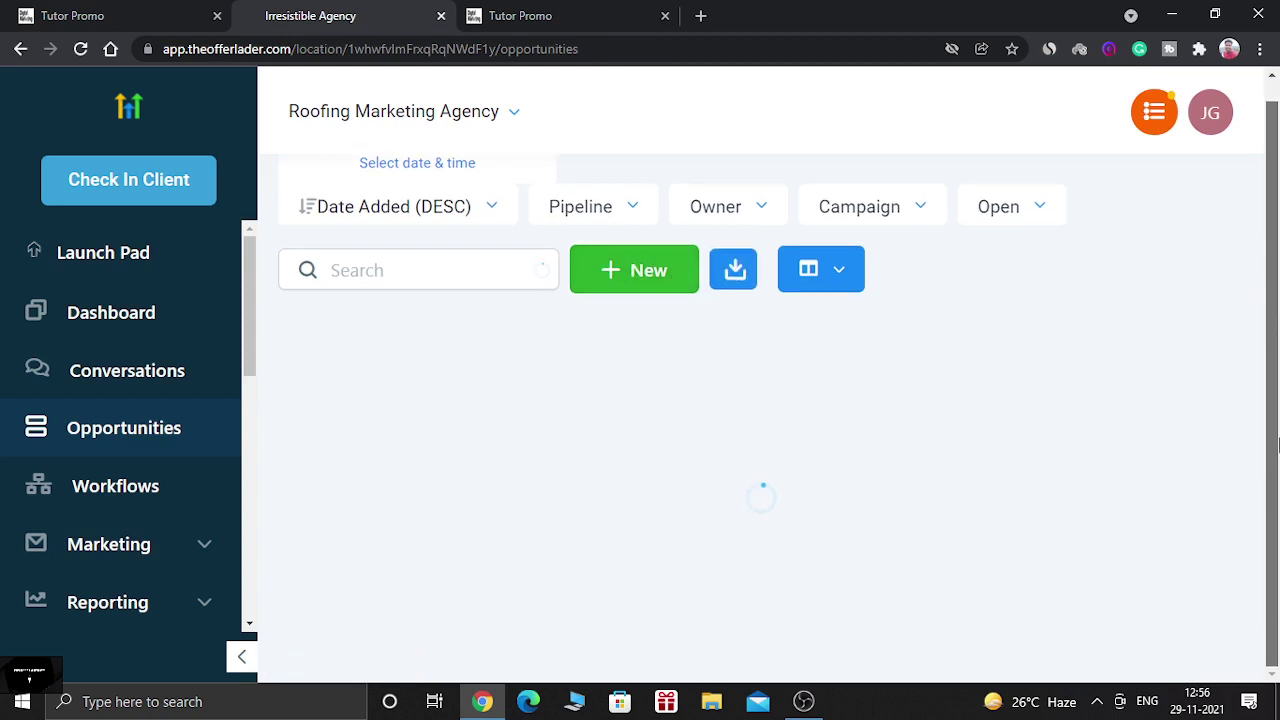
click(143, 9)
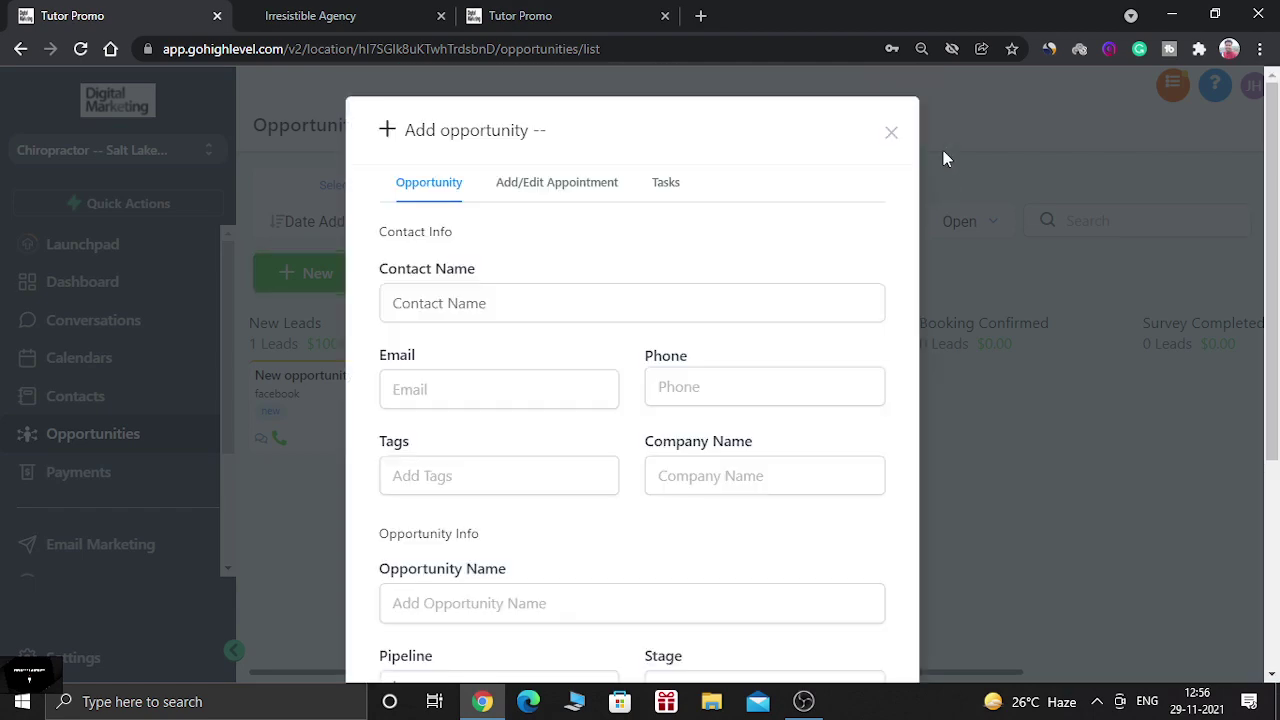
click(889, 135)
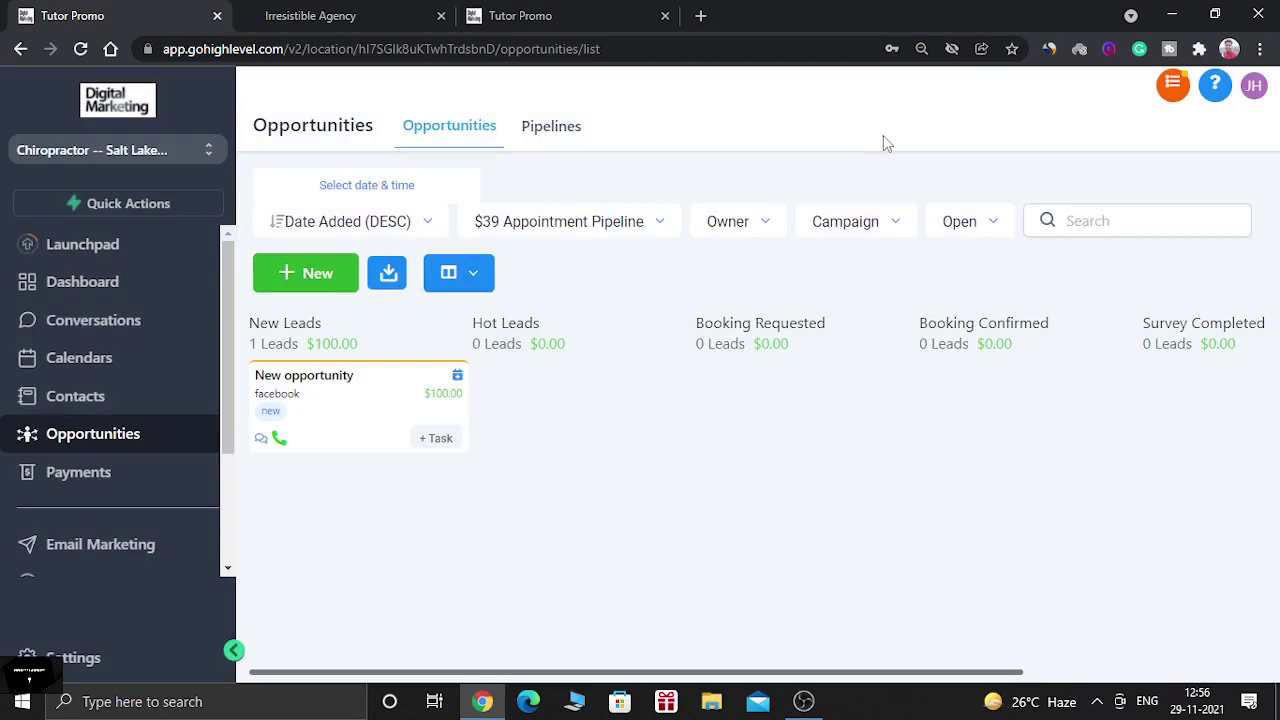
click(546, 133)
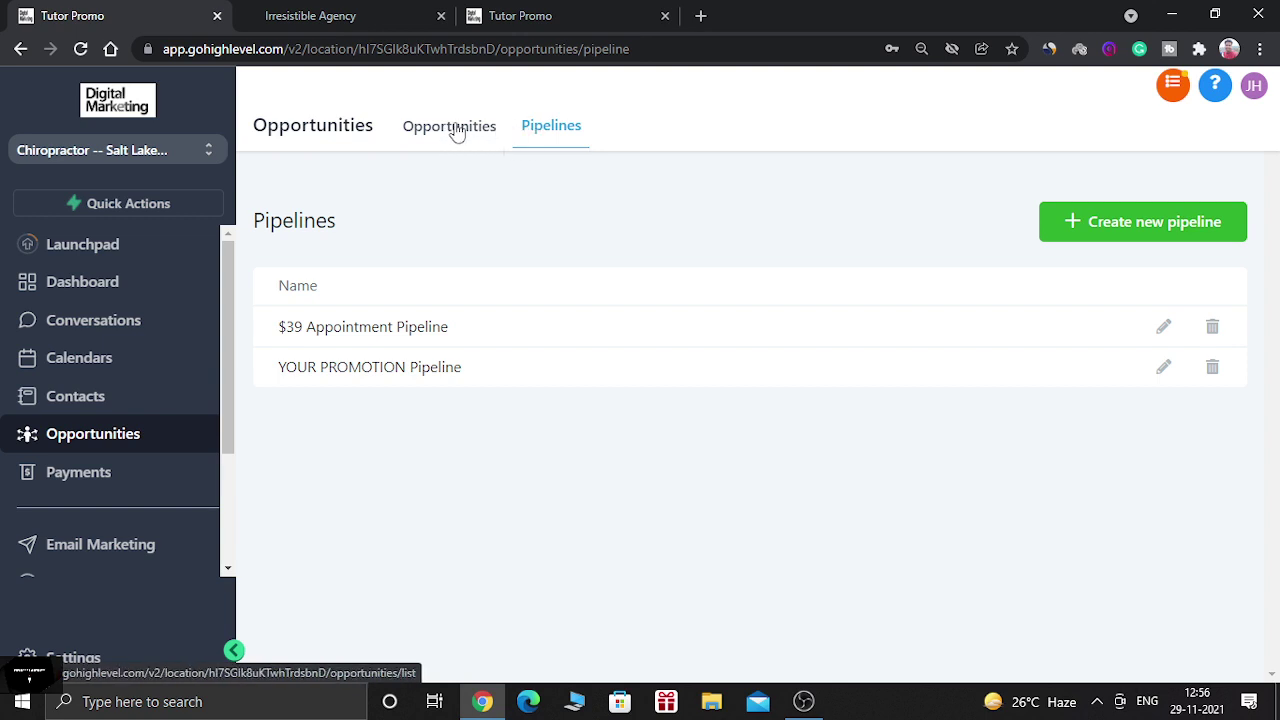
Step: Compare both locations' sidebars and open Emails from the Roofing Marketing Agency's Marketing group
click(305, 12)
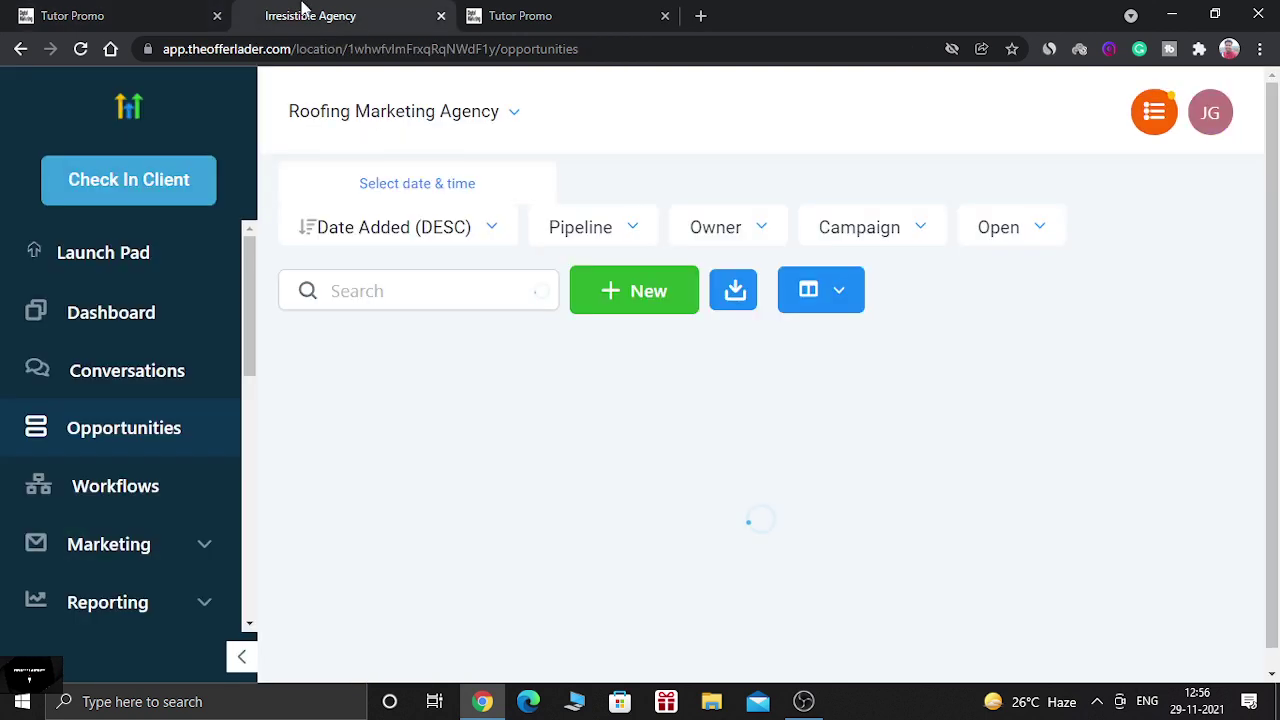
scroll(250, 345, down, 3)
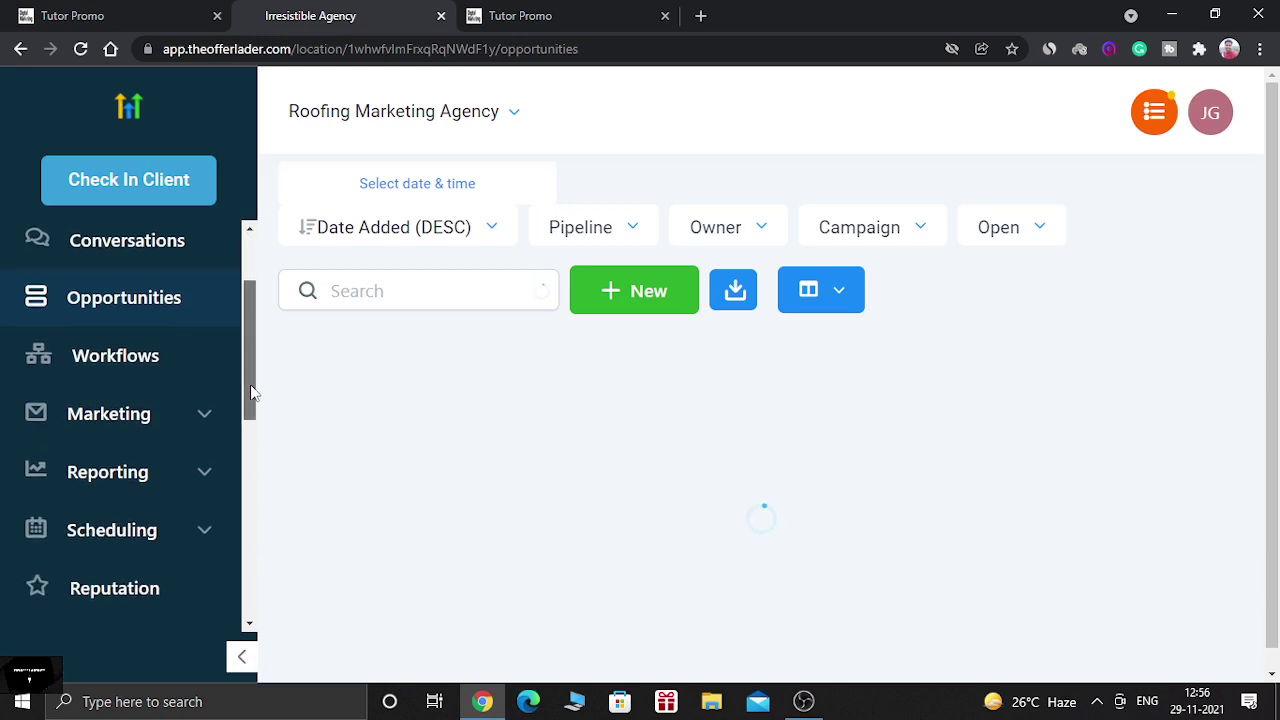
click(88, 10)
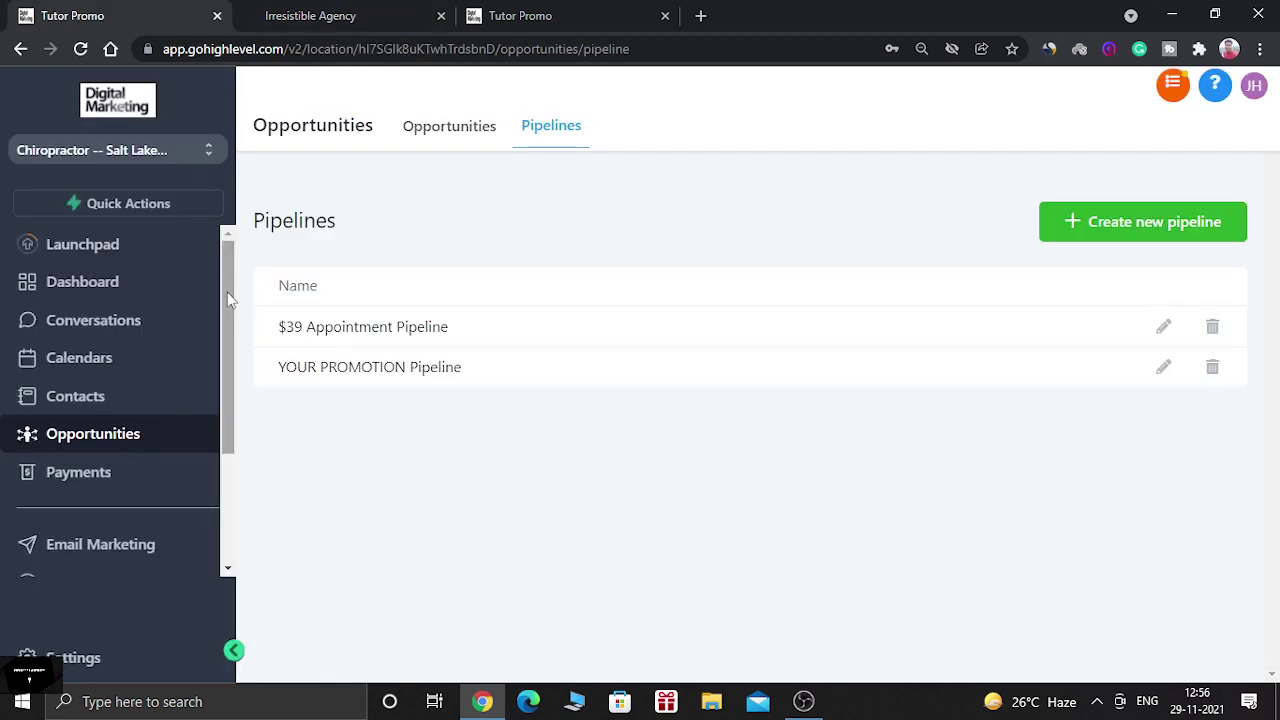
click(279, 8)
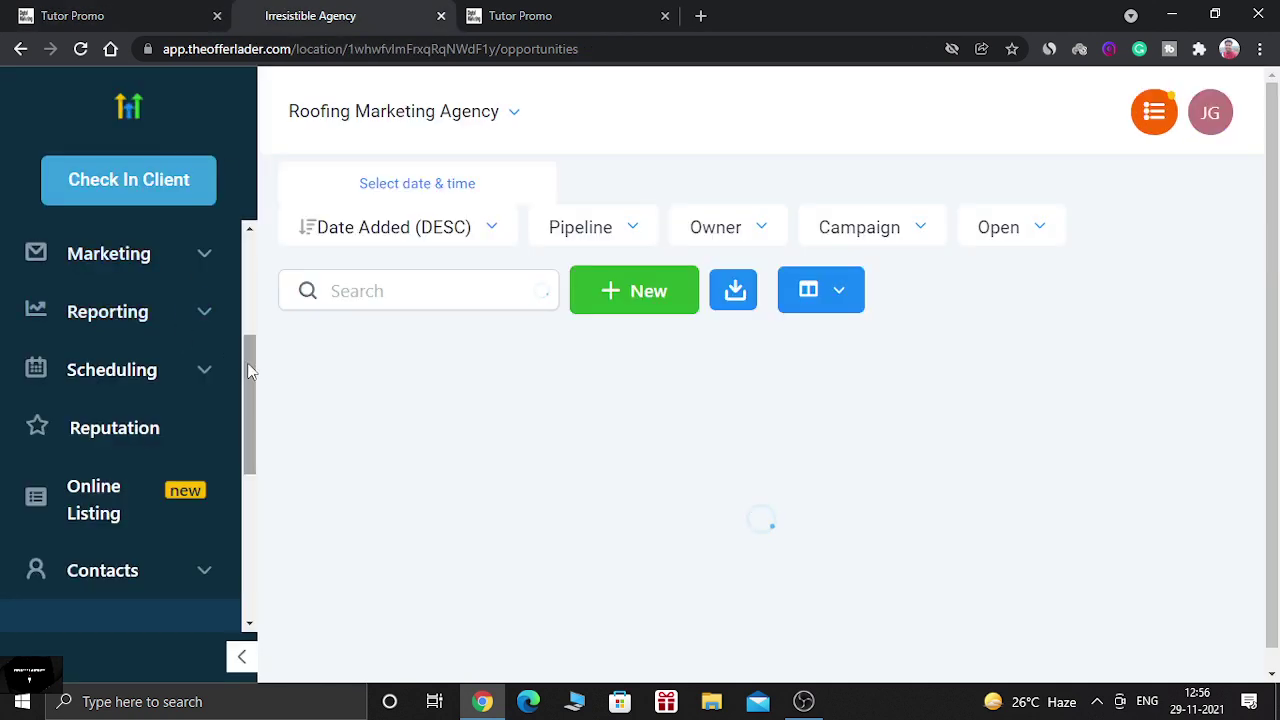
drag(251, 371, 244, 475)
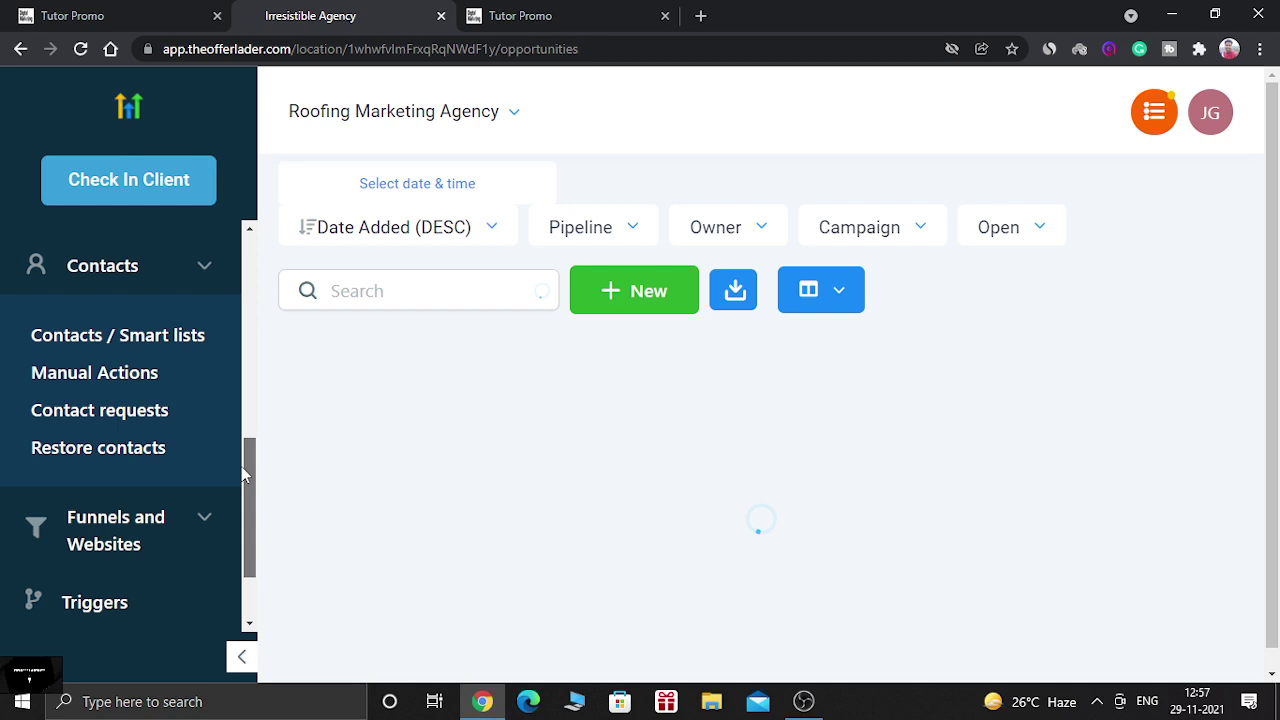
scroll(197, 291, up, 3)
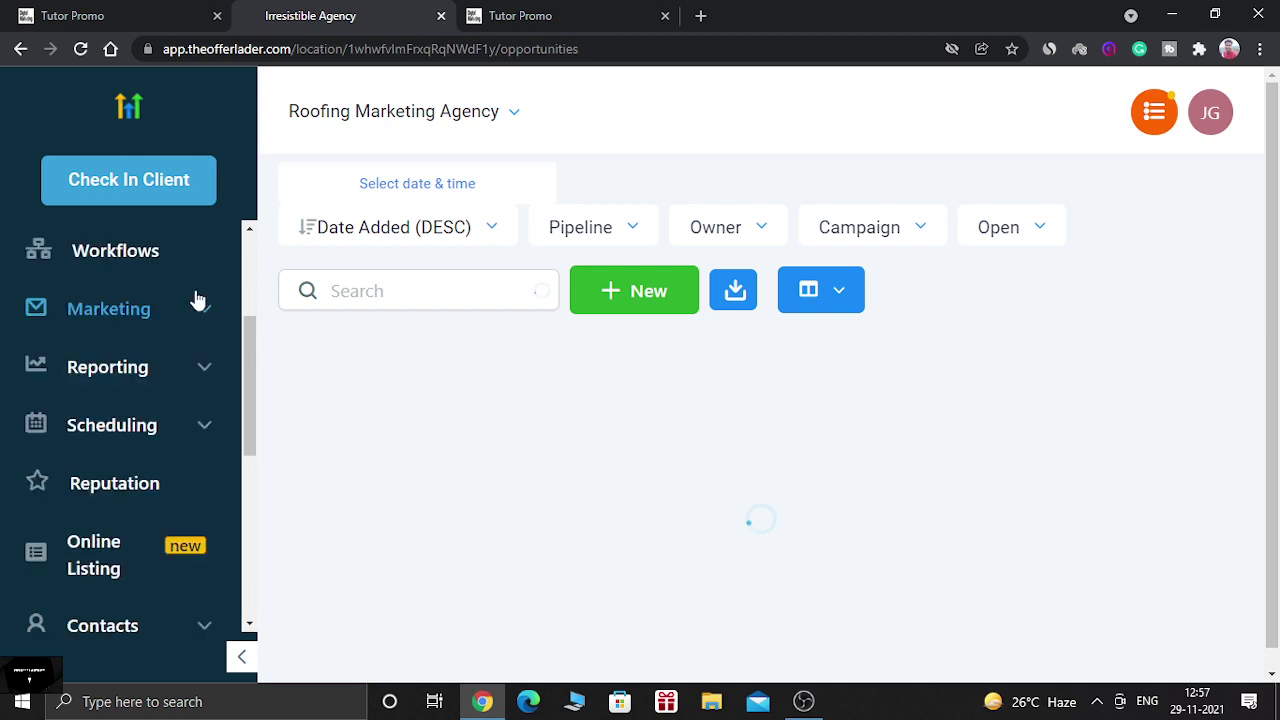
click(198, 305)
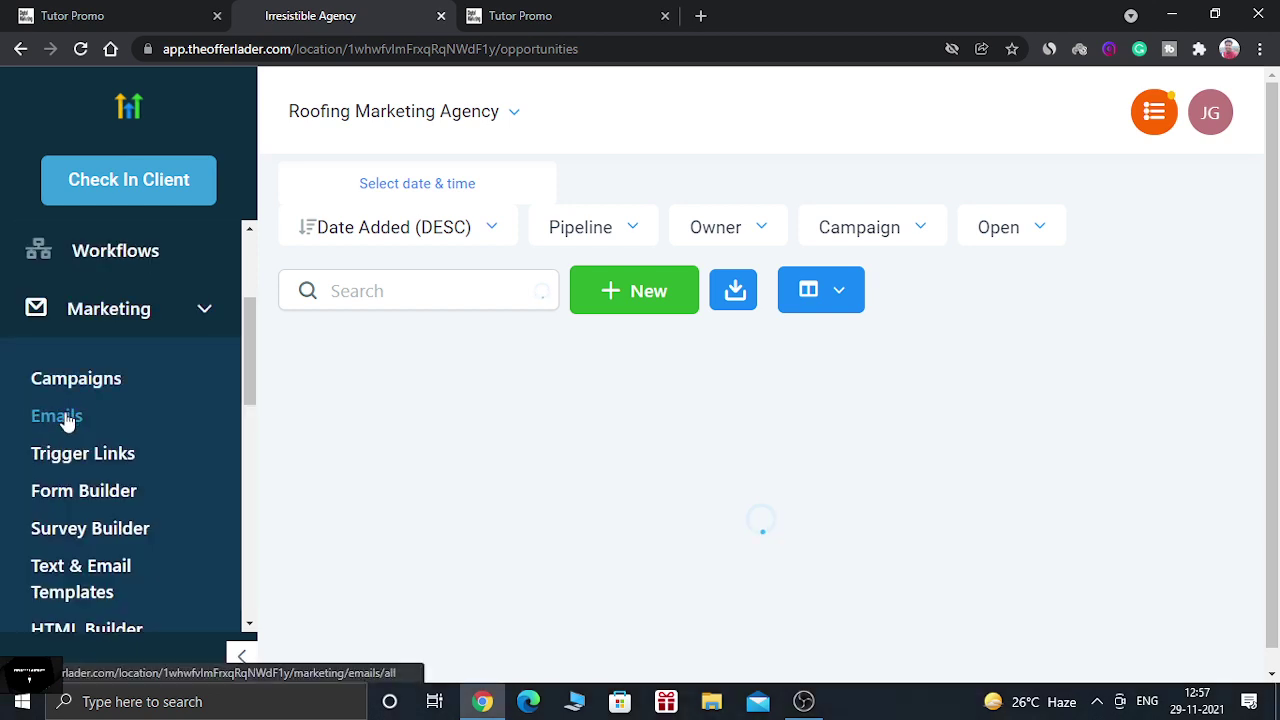
click(56, 416)
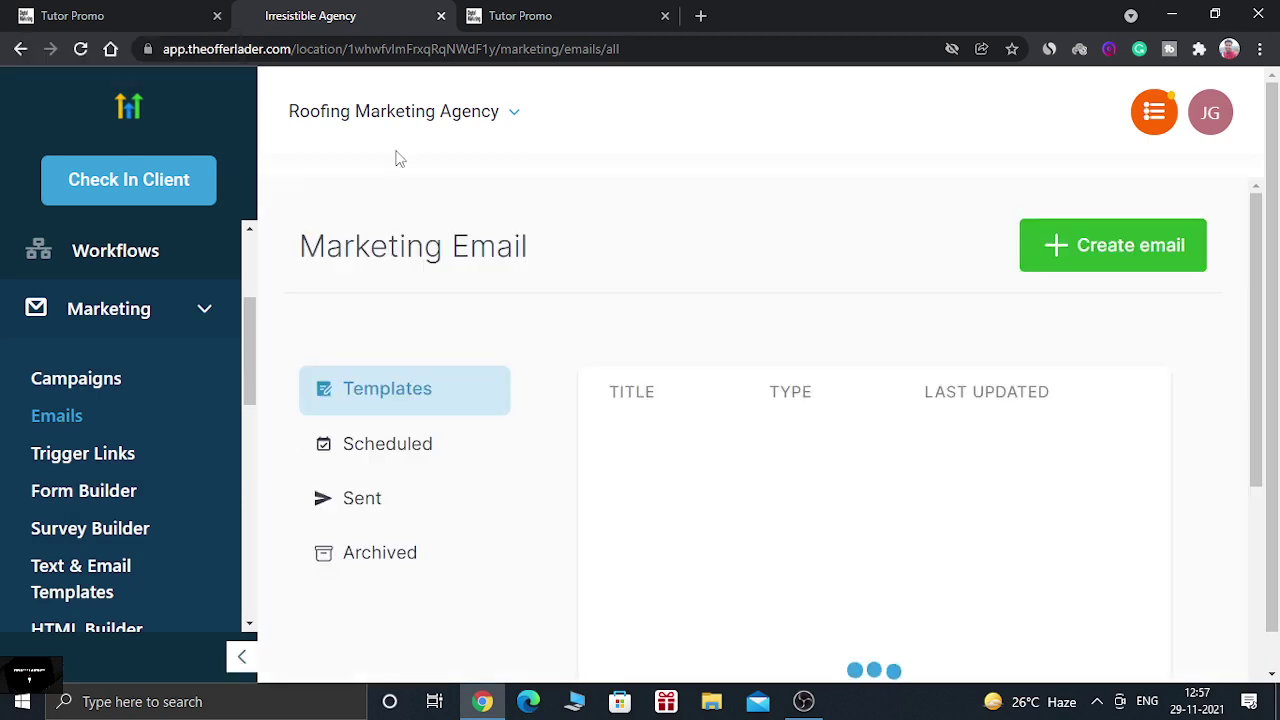
Step: Open the Chiropractor location's Email Marketing section and view its Email Builder page, Templates page and Trigger Links entry
click(118, 12)
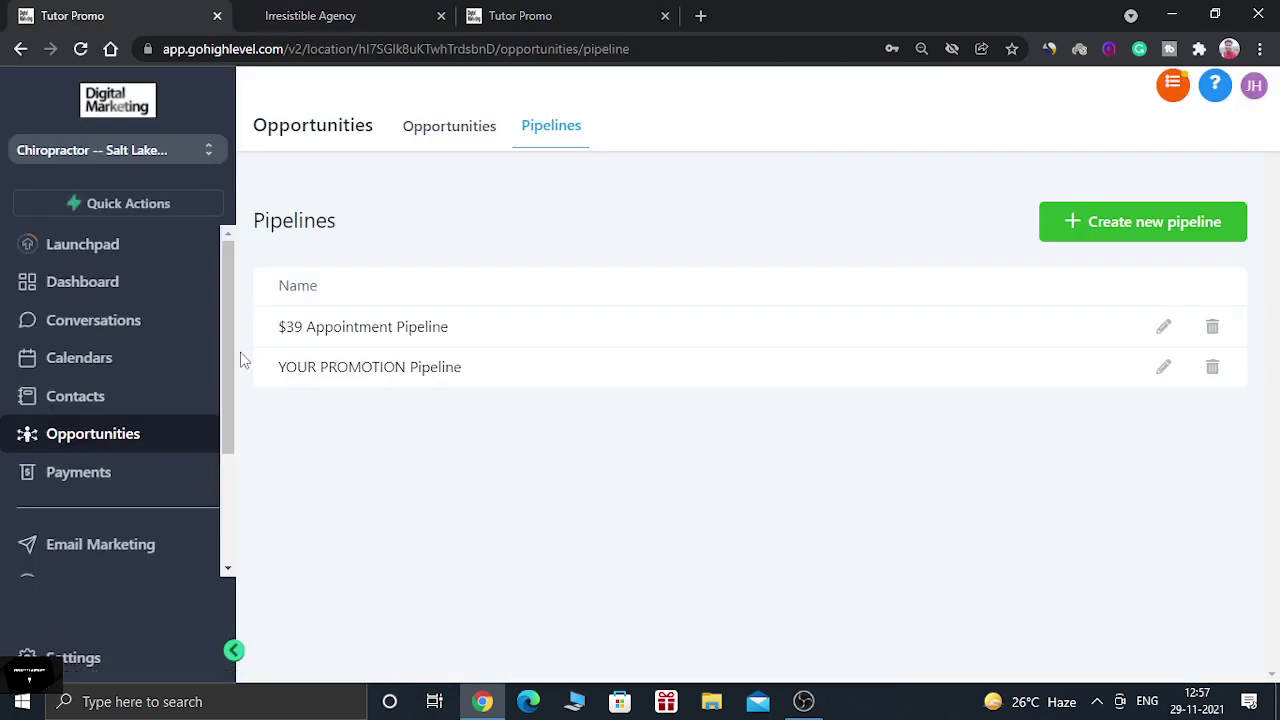
drag(229, 366, 222, 440)
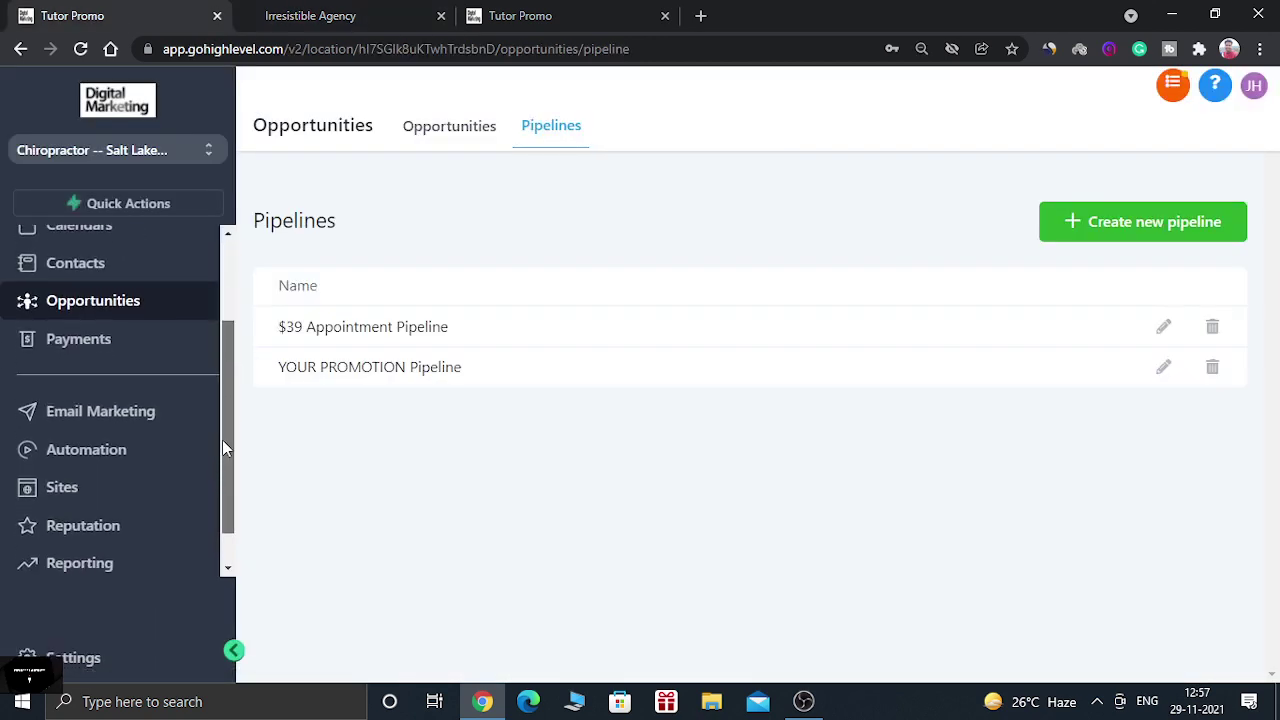
click(145, 411)
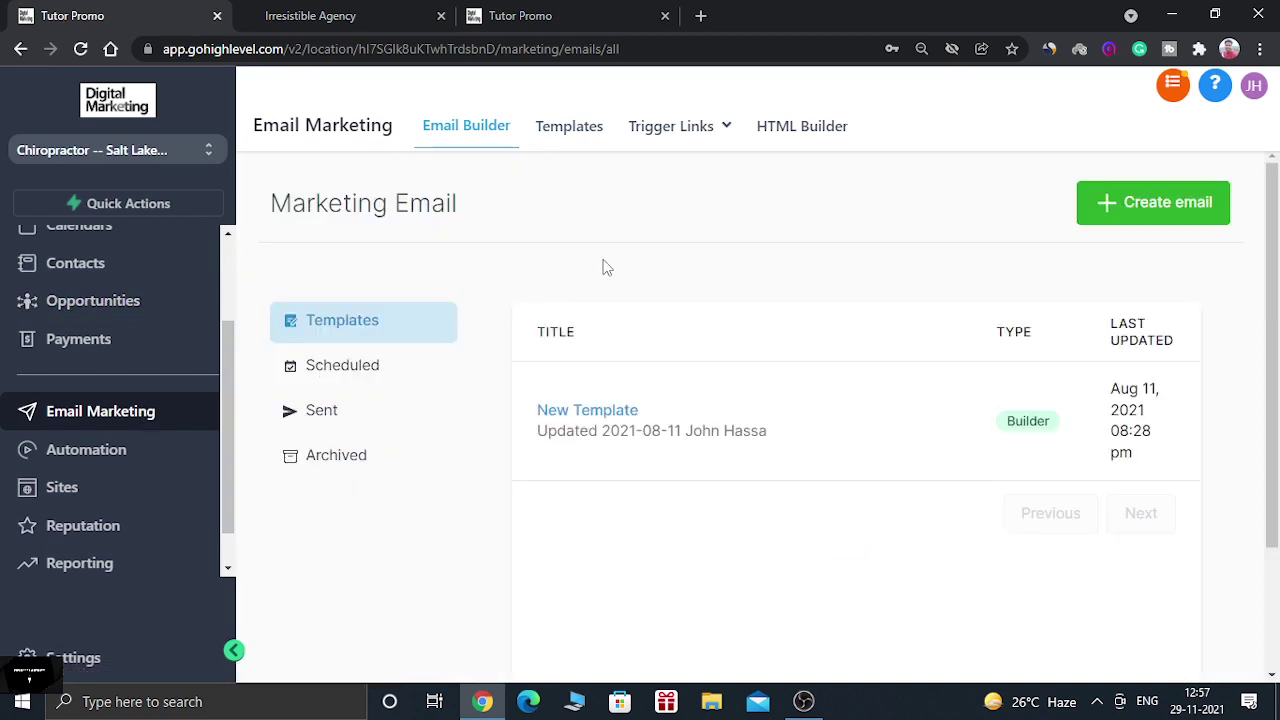
click(578, 142)
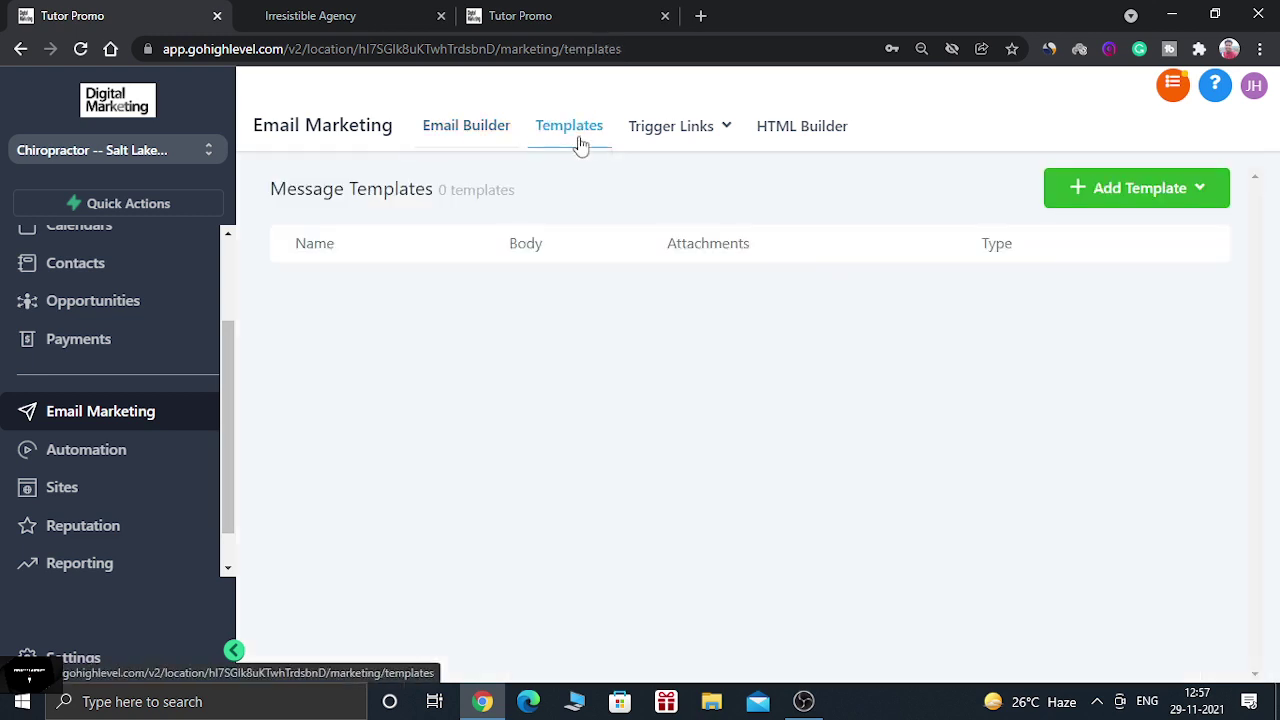
click(703, 141)
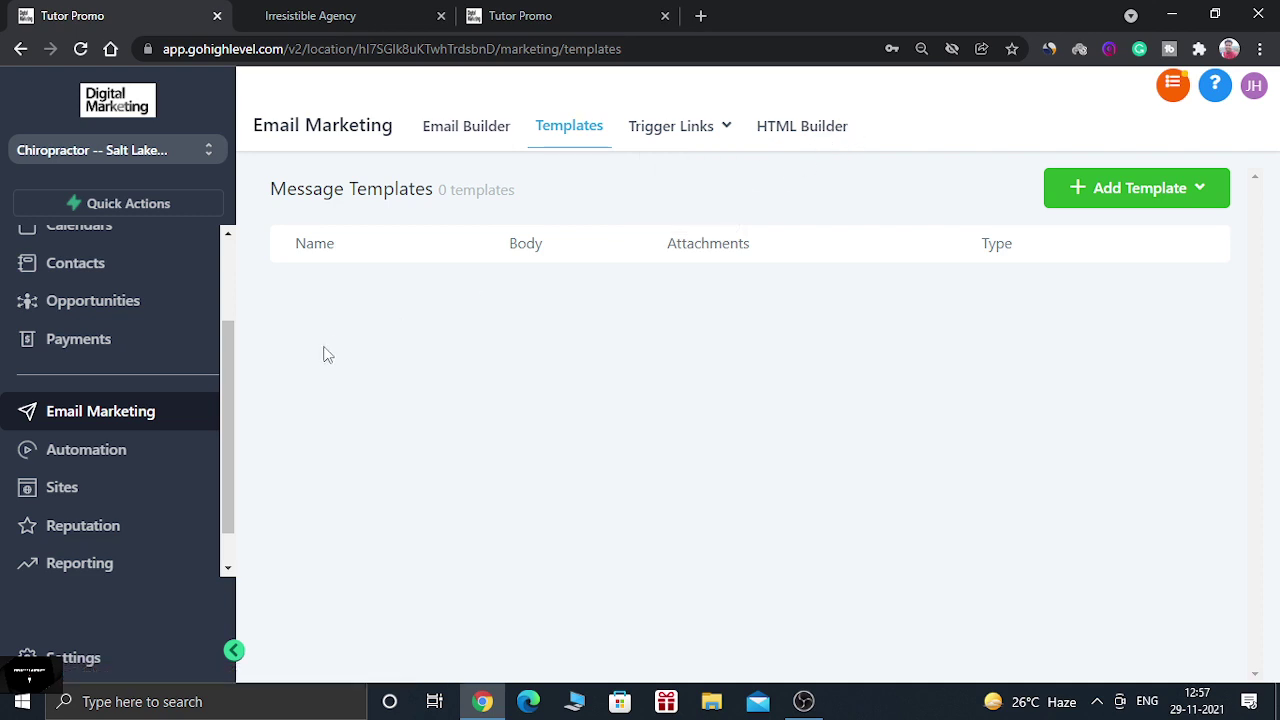
Step: Collapse the Marketing and Contacts groups in the Roofing Marketing Agency's sidebar and expand Funnels and Websites to examine its entries
drag(232, 380, 227, 425)
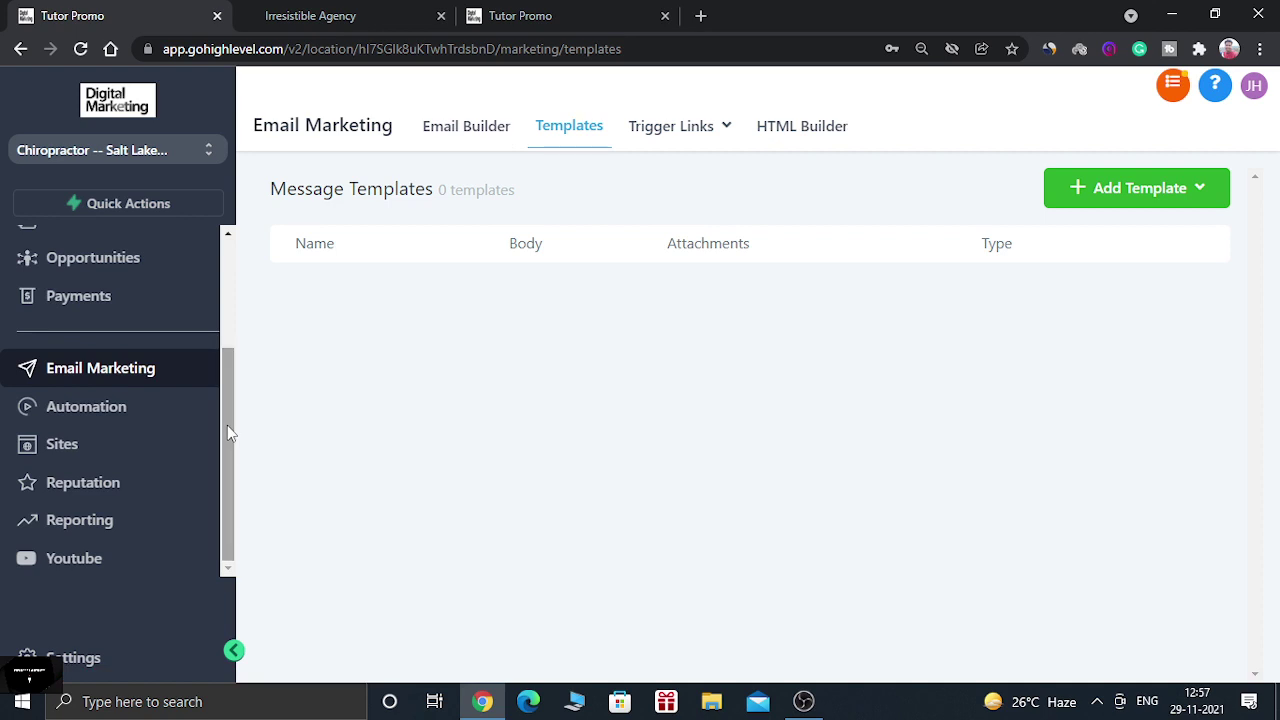
click(280, 8)
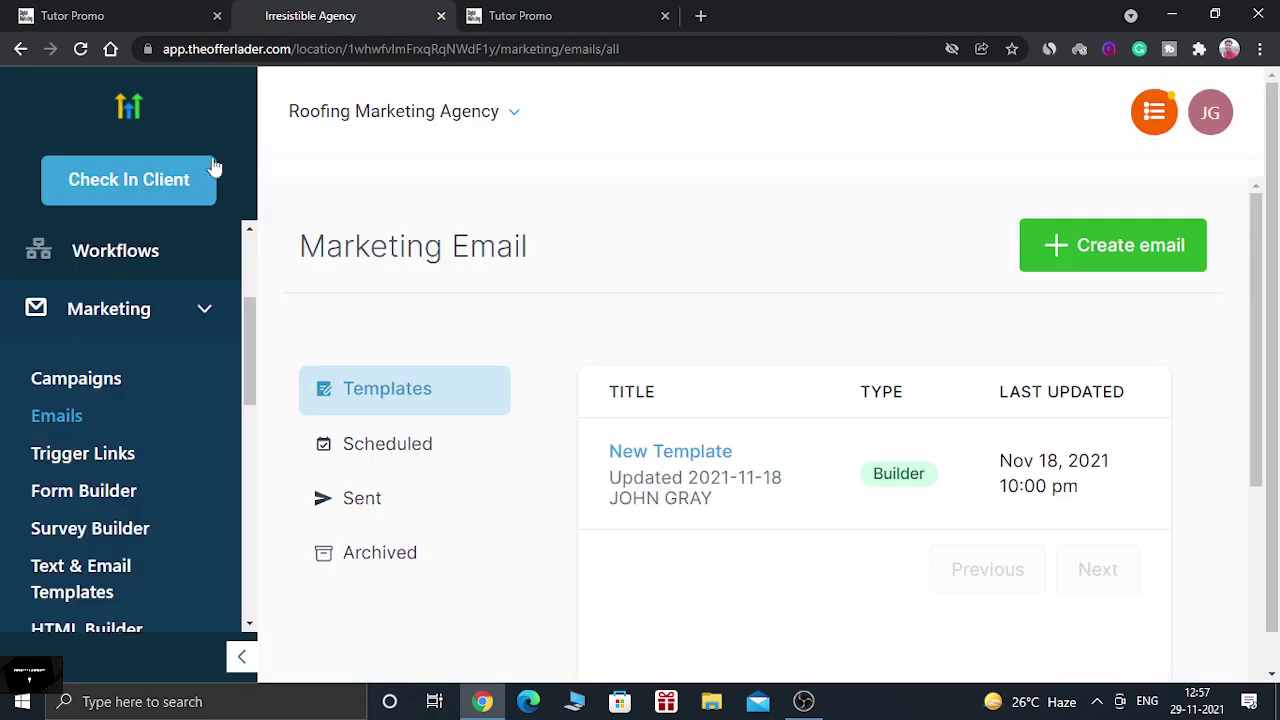
click(218, 316)
drag(250, 376, 234, 486)
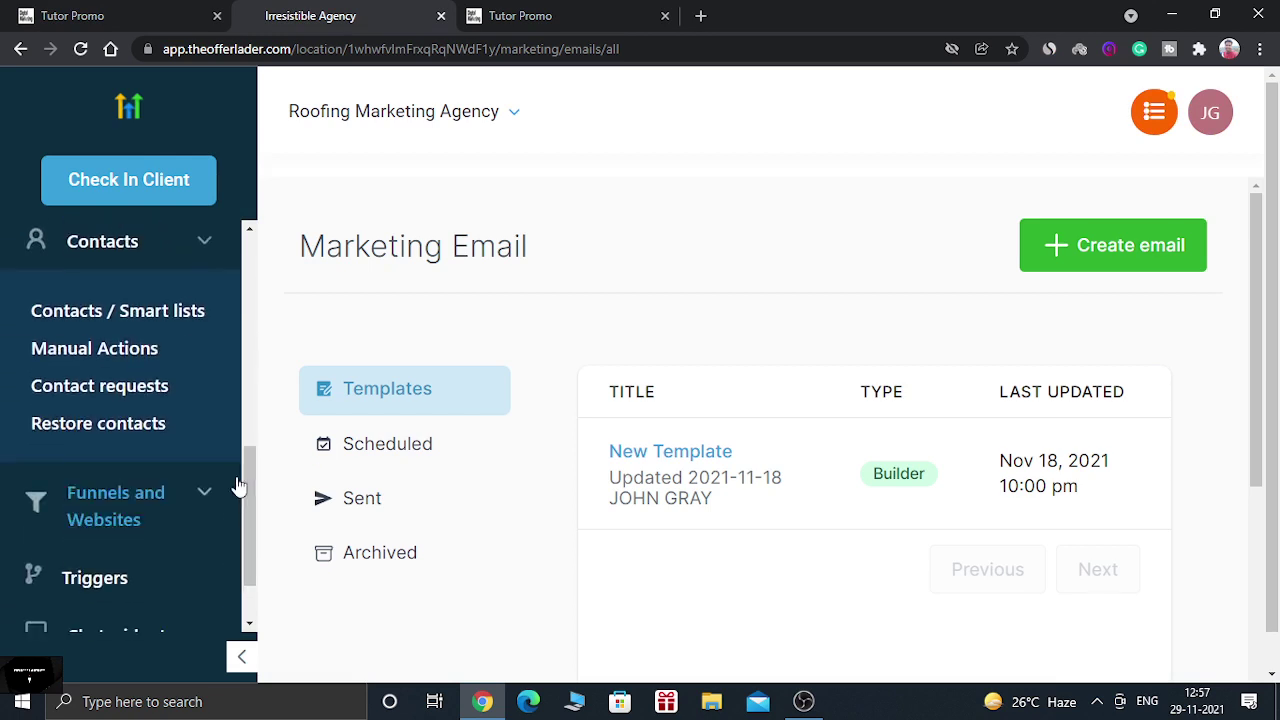
click(201, 247)
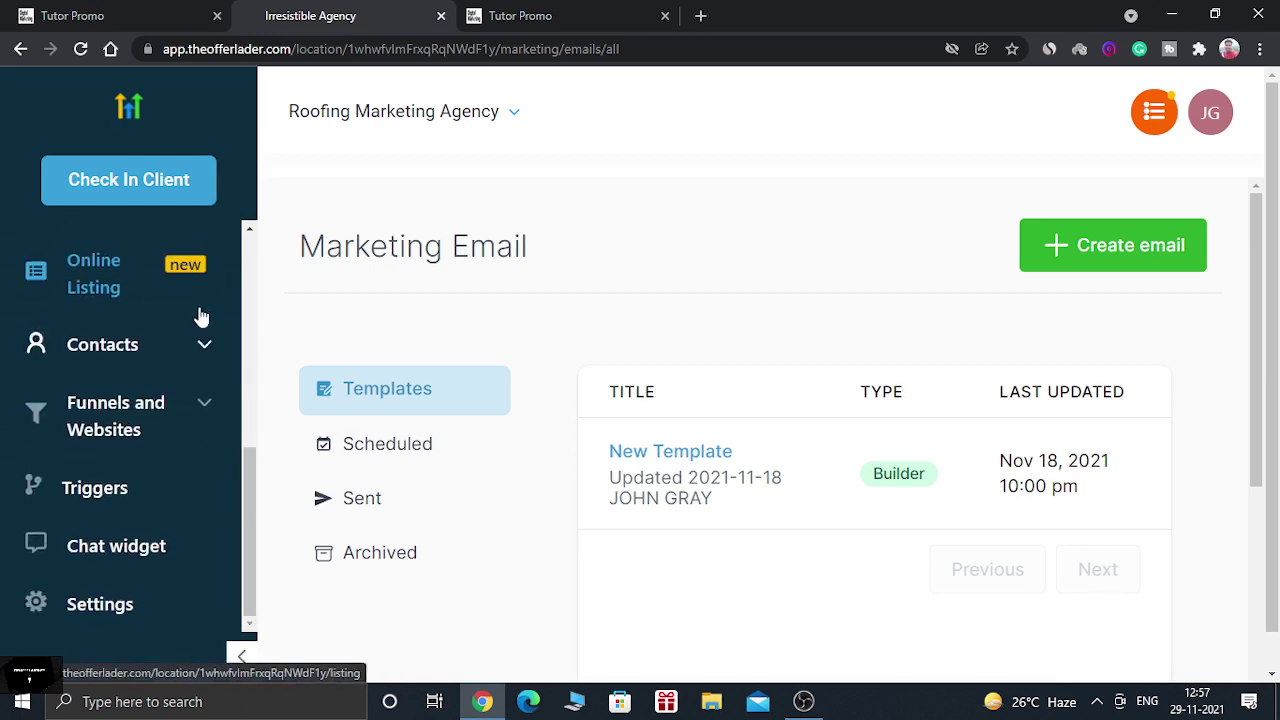
click(163, 409)
drag(250, 466, 243, 475)
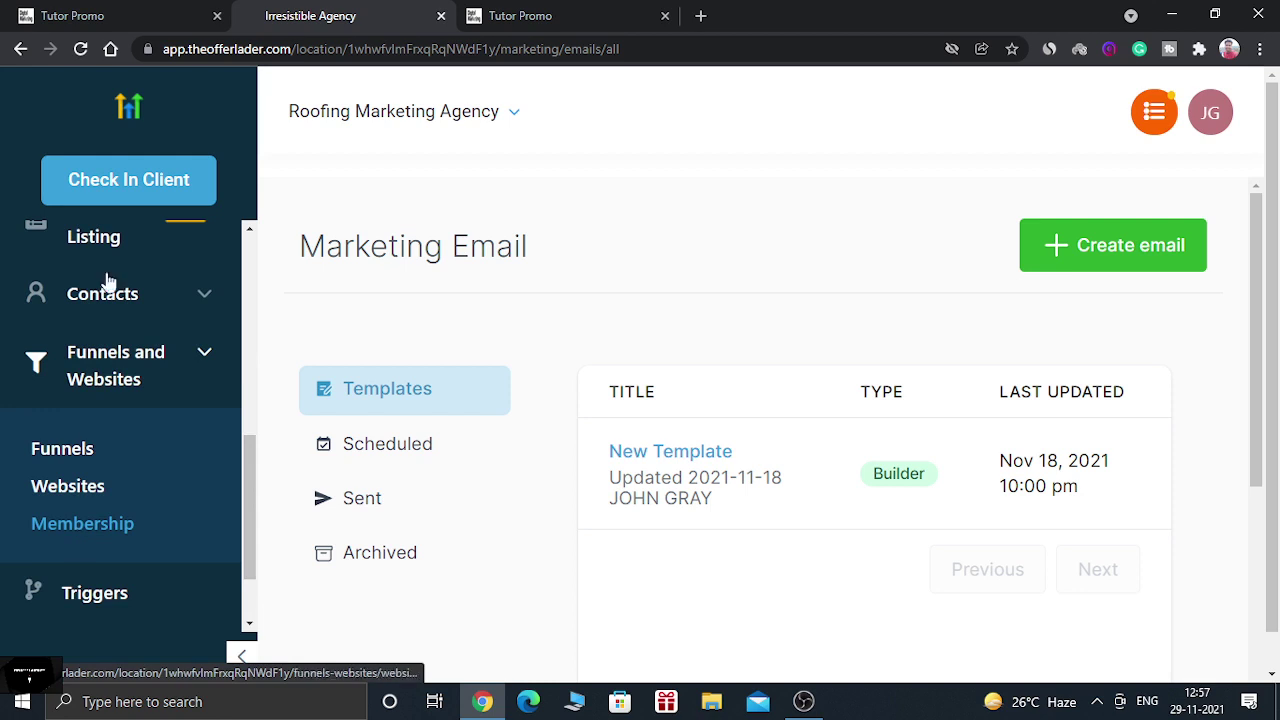
Step: Open the Chiropractor location's Sites section and view its Funnels, Websites and Memberships Dashboard pages
click(155, 9)
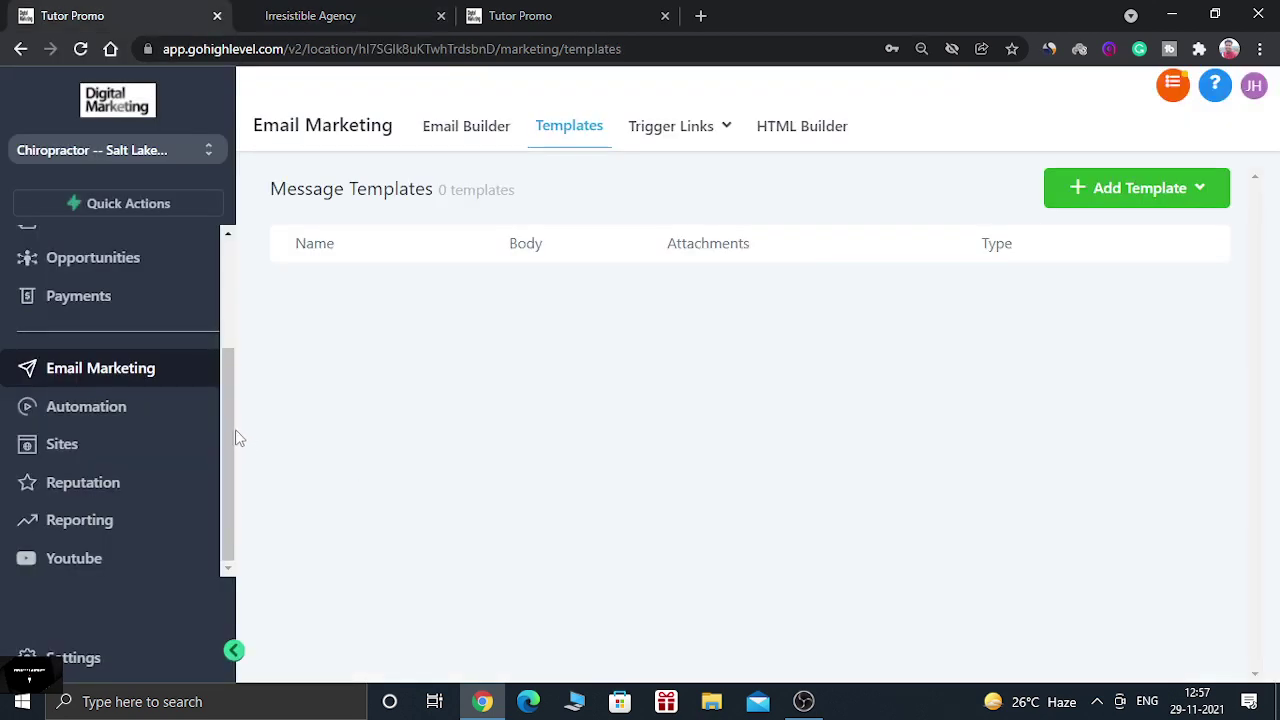
click(84, 452)
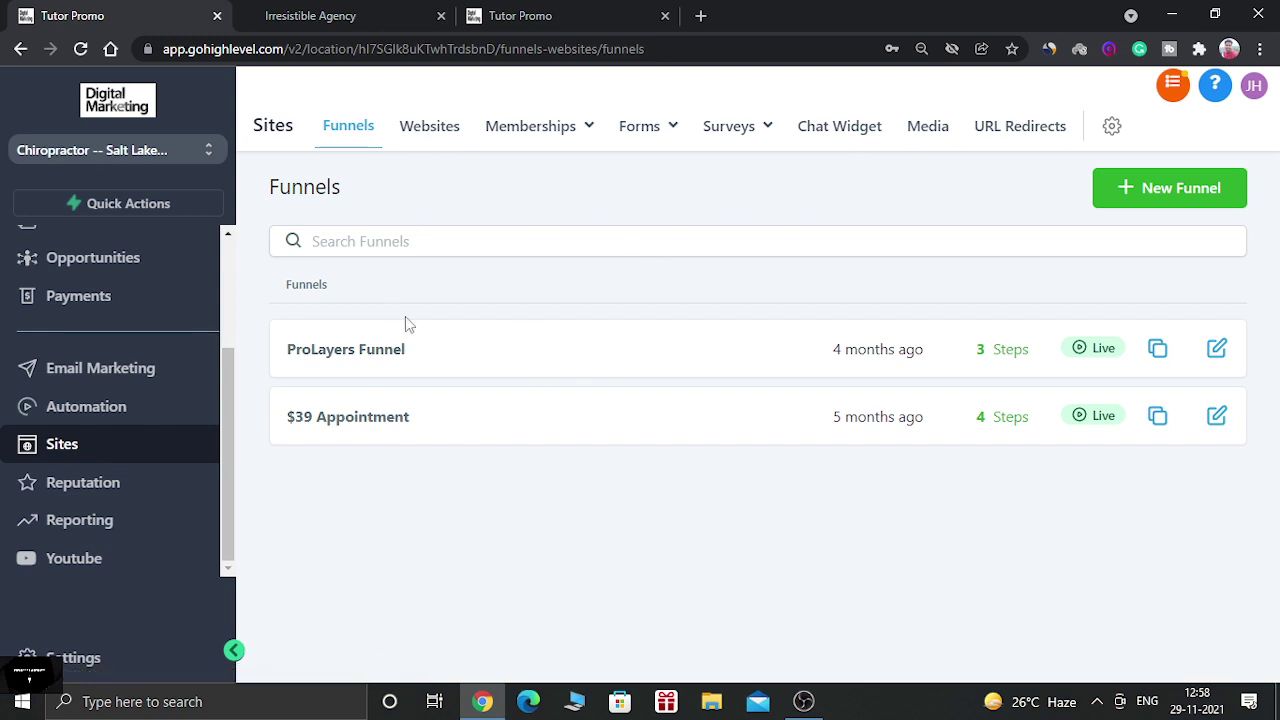
click(443, 133)
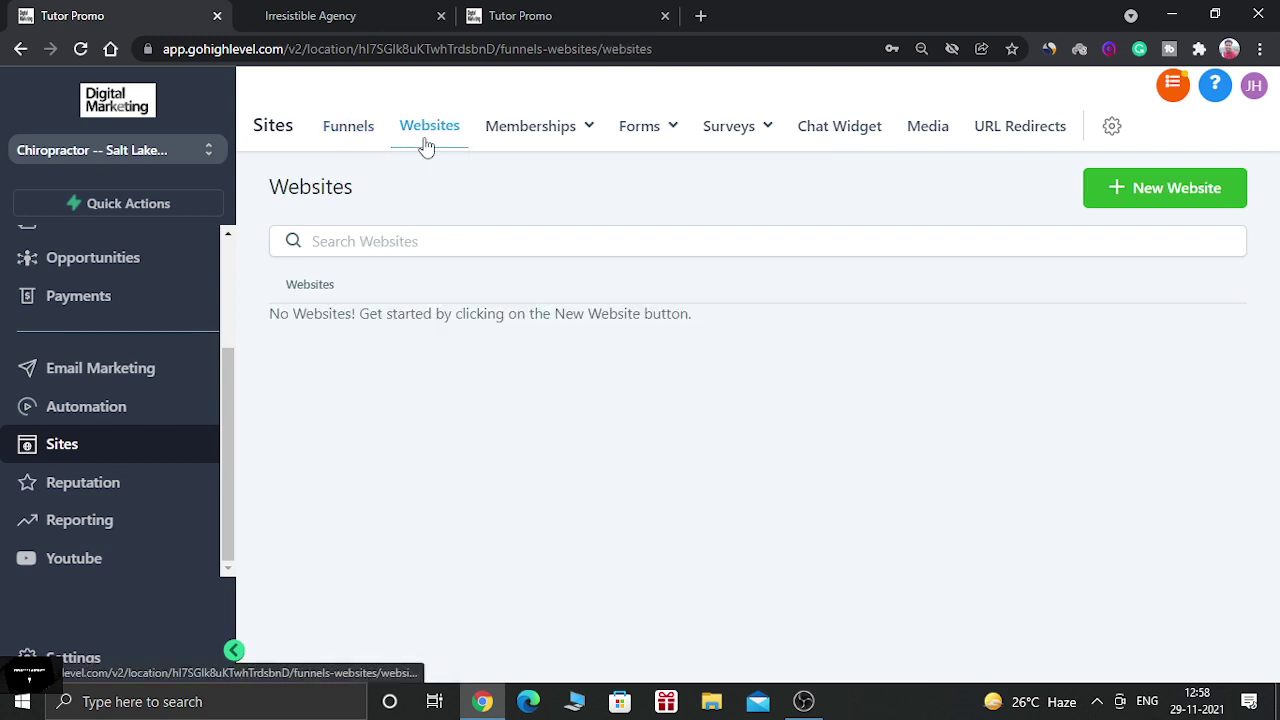
mouse_move(536, 138)
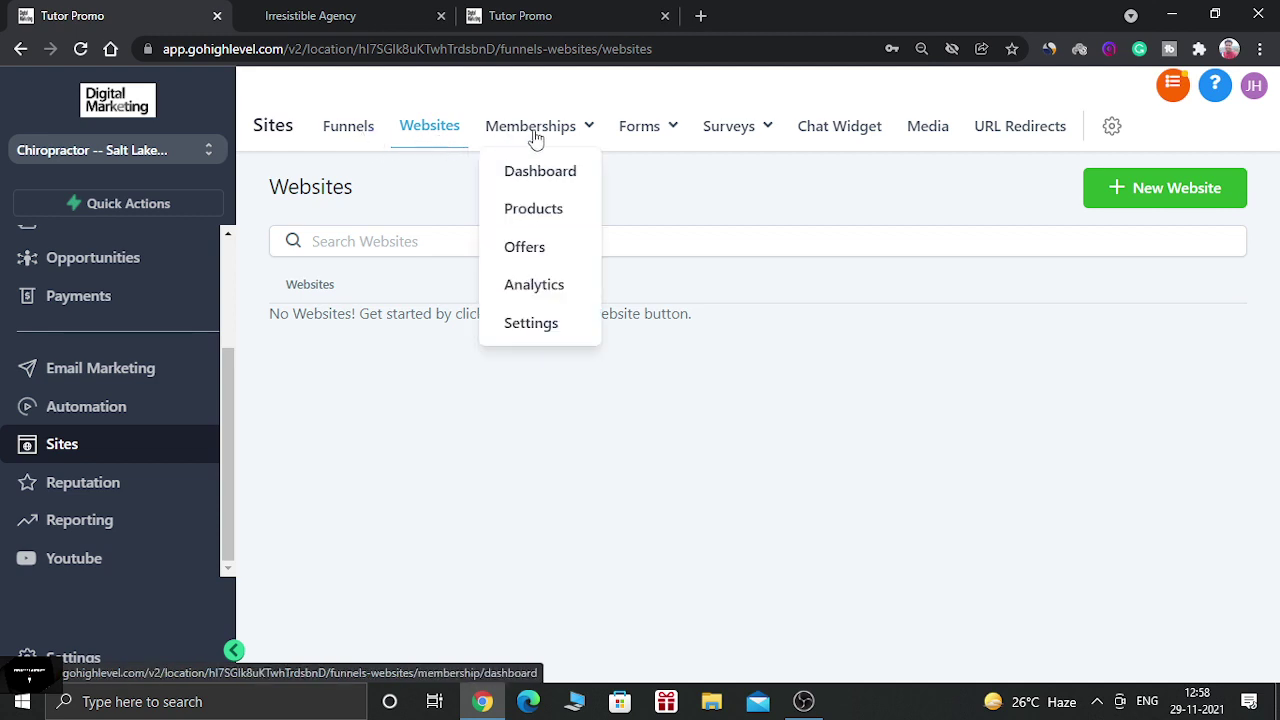
click(527, 181)
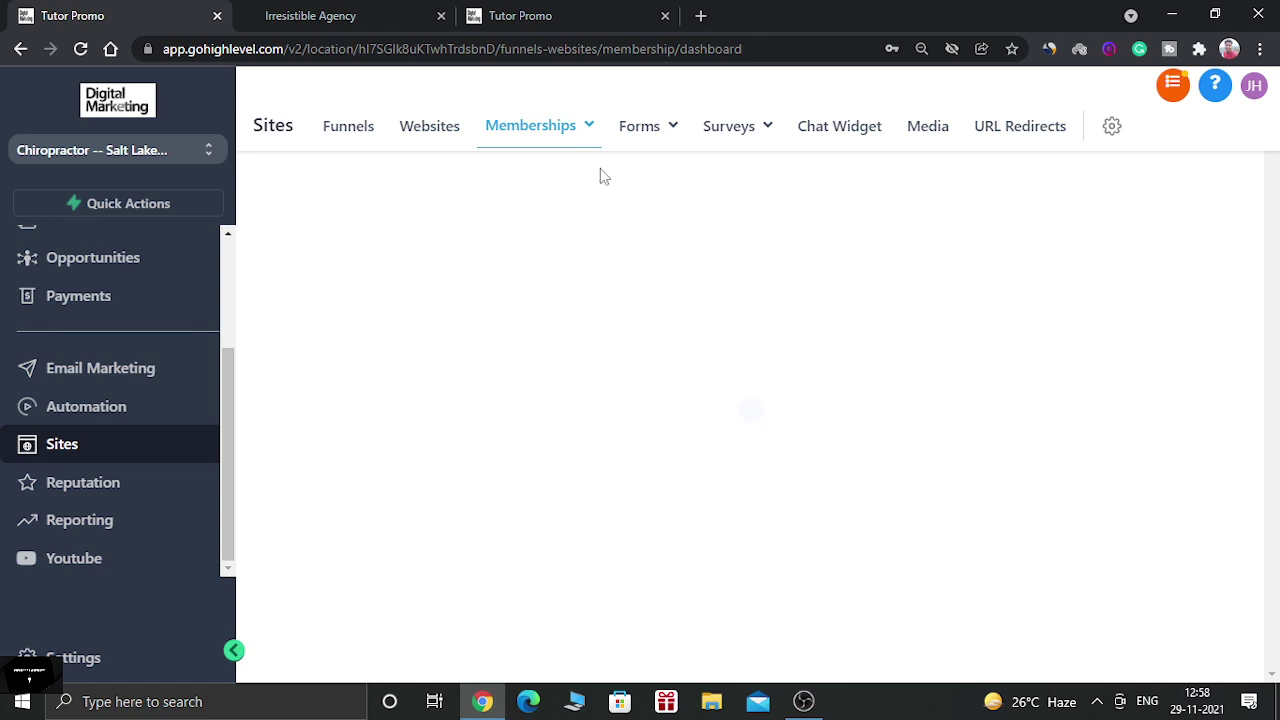
Step: Look over the Forms and Surveys options in the Chiropractor location's Sites section and open its Chat Widget page
mouse_move(645, 139)
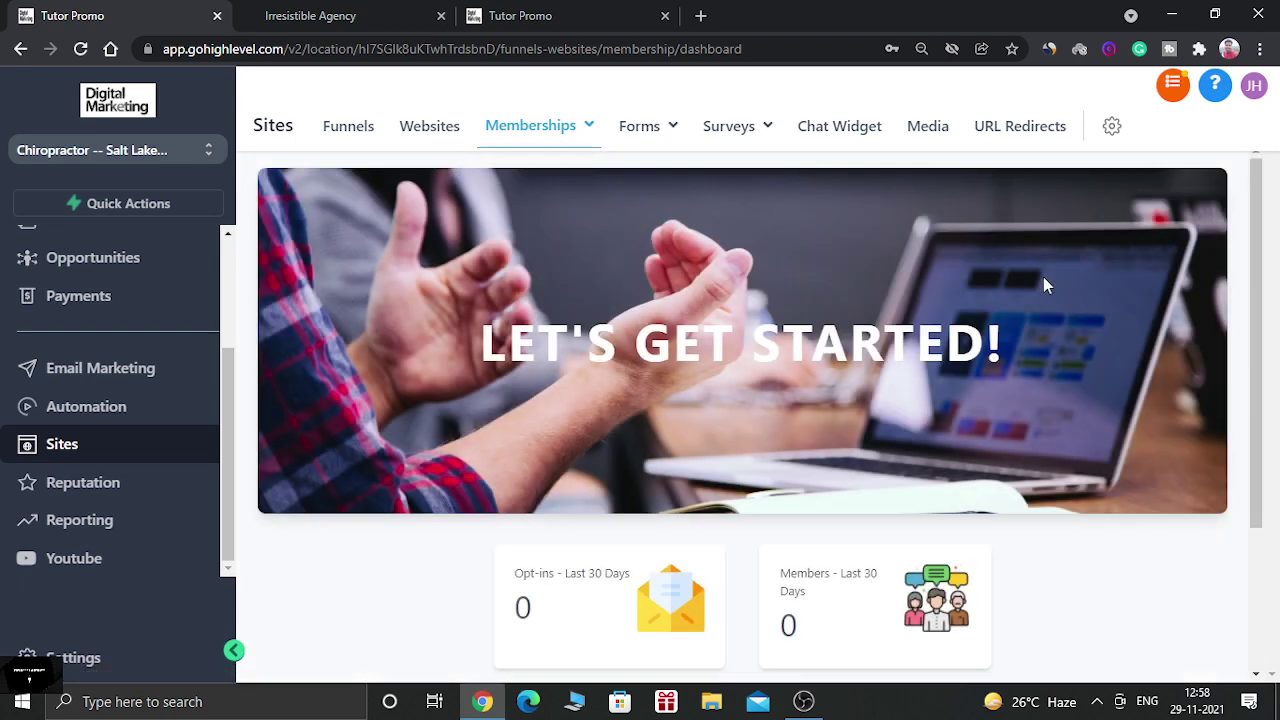
drag(1263, 368, 1266, 277)
mouse_move(592, 130)
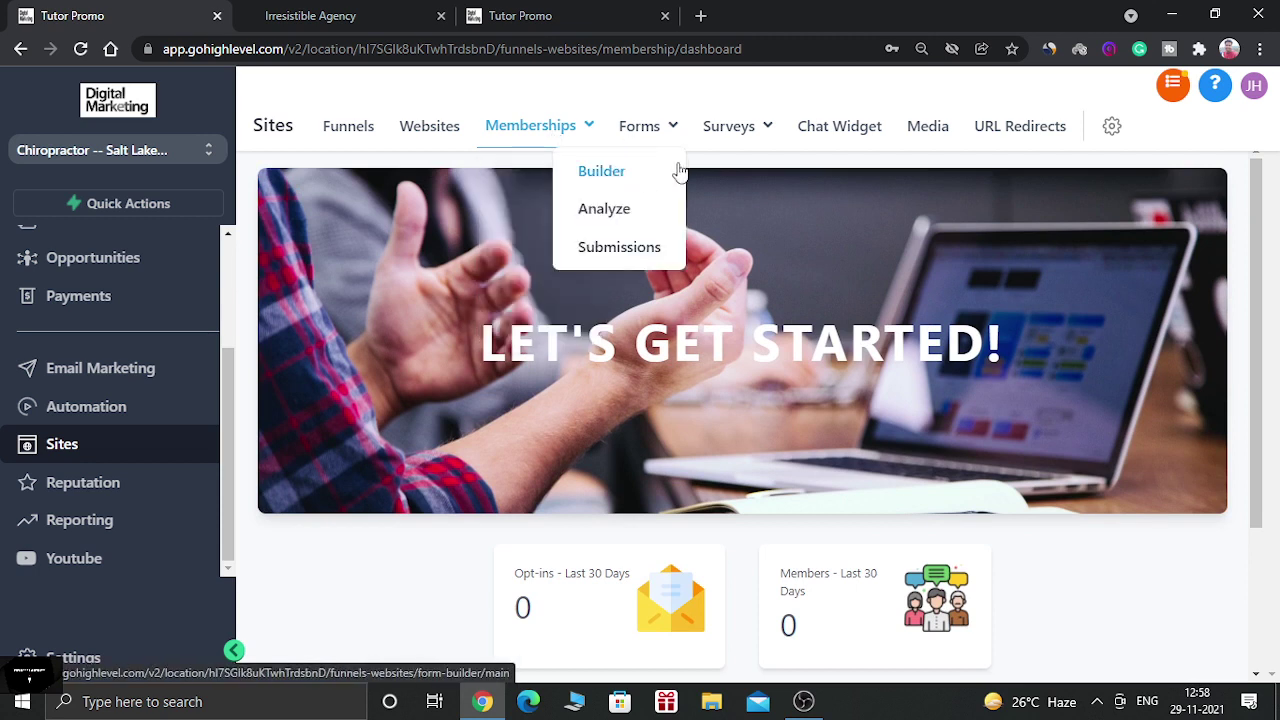
mouse_move(737, 143)
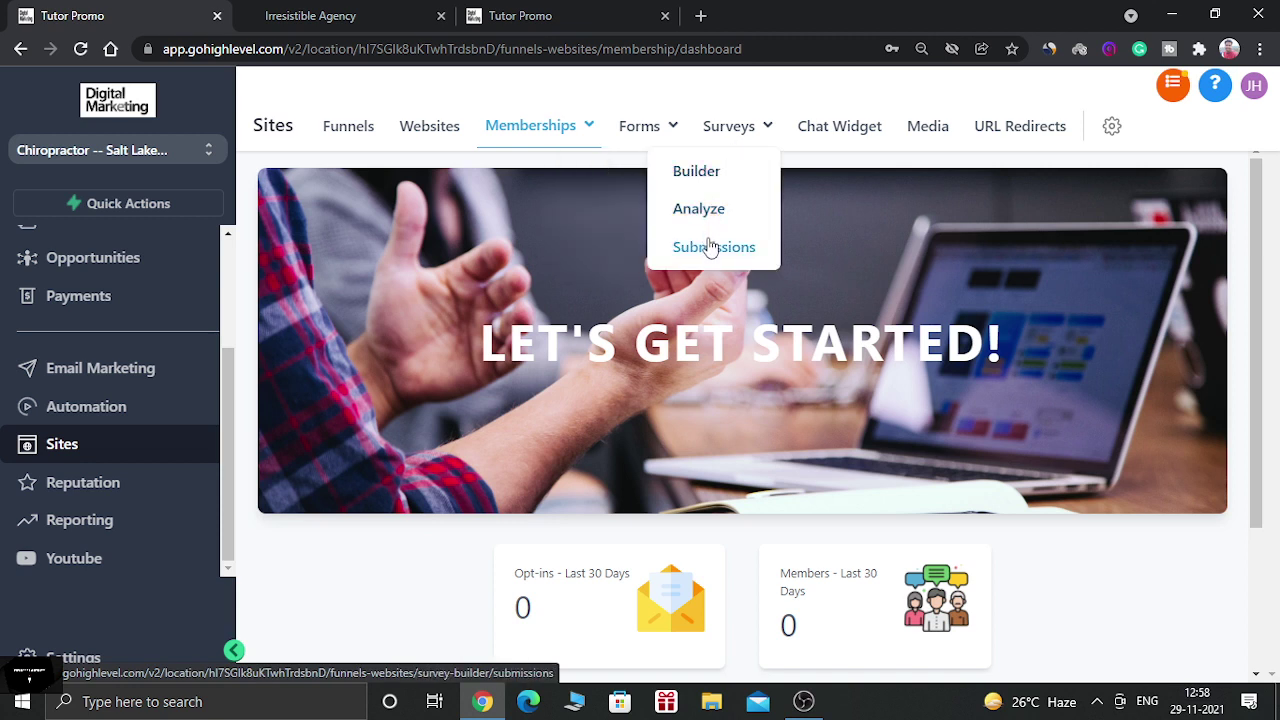
click(845, 133)
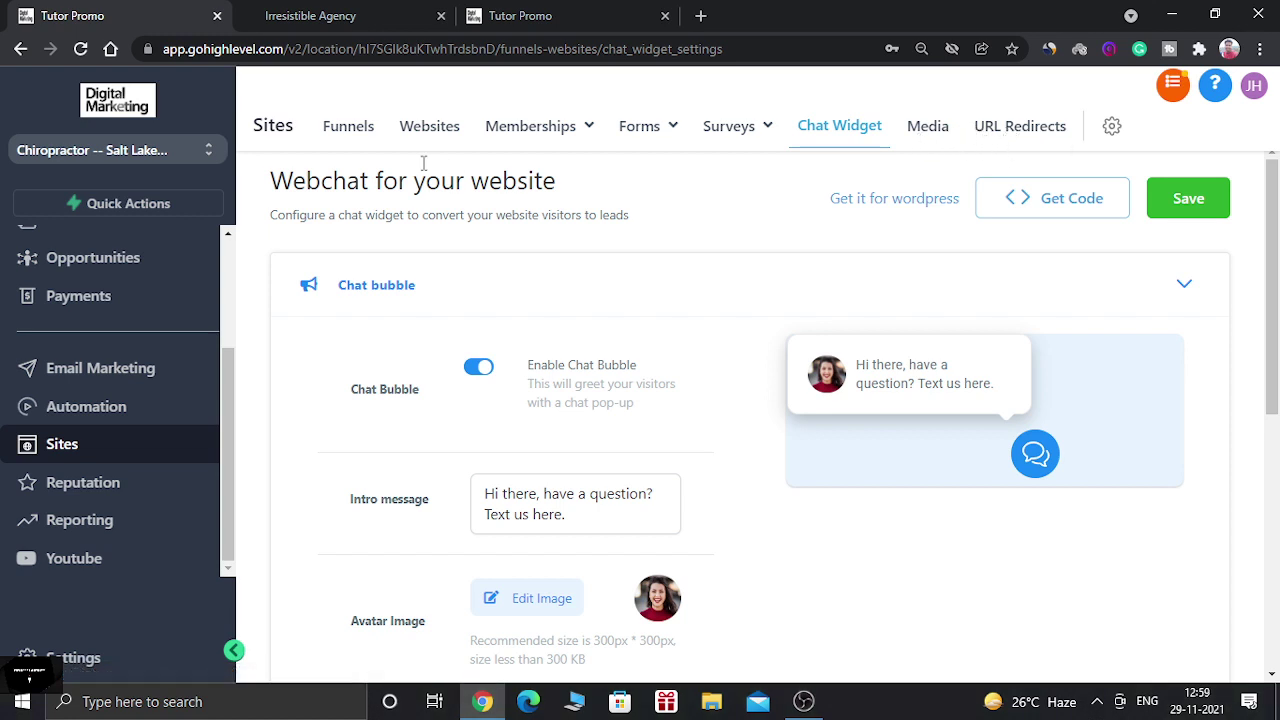
Step: Locate Chat widget in the Roofing Marketing Agency's sidebar for comparison and return to the Chiropractor location's Chat Widget page
click(390, 10)
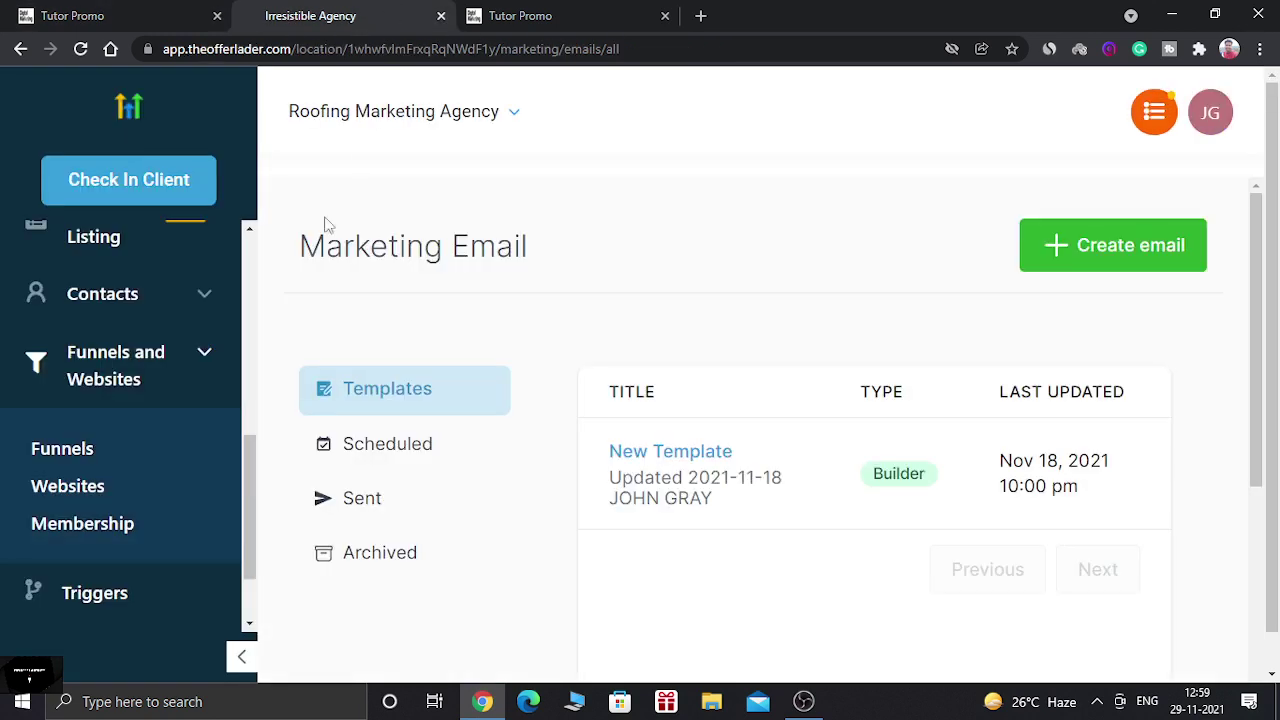
drag(250, 449, 248, 498)
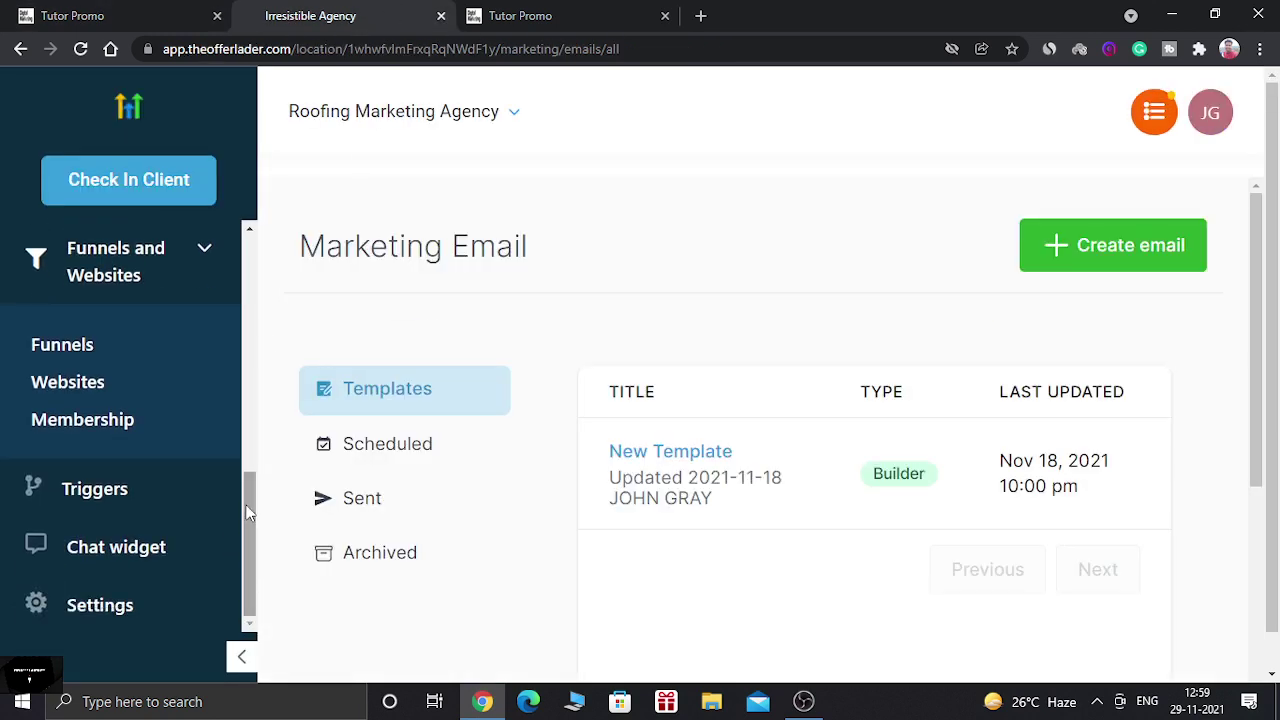
click(118, 12)
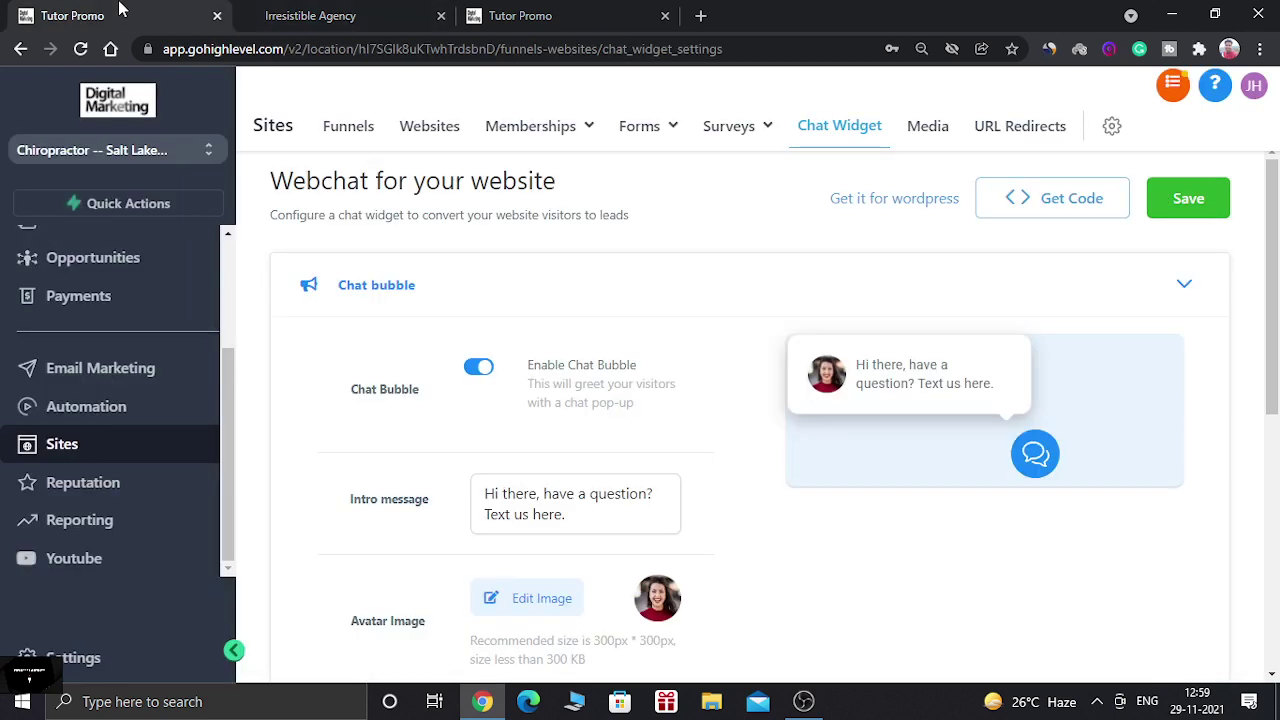
Step: Review the Chiropractor location's sidebar and the navigation sidebar access preference in the company settings, ending on the location's Chat Widget page
click(227, 269)
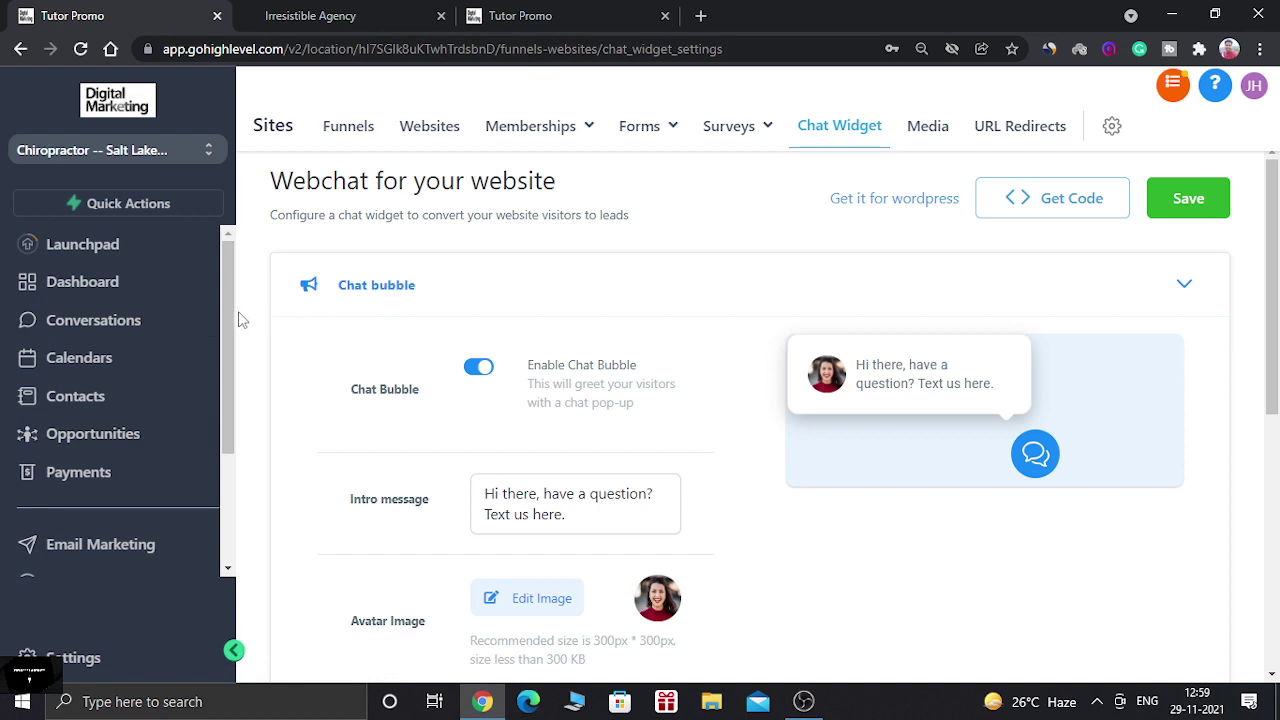
scroll(225, 300, down, 1)
scroll(223, 297, up, 1)
click(519, 12)
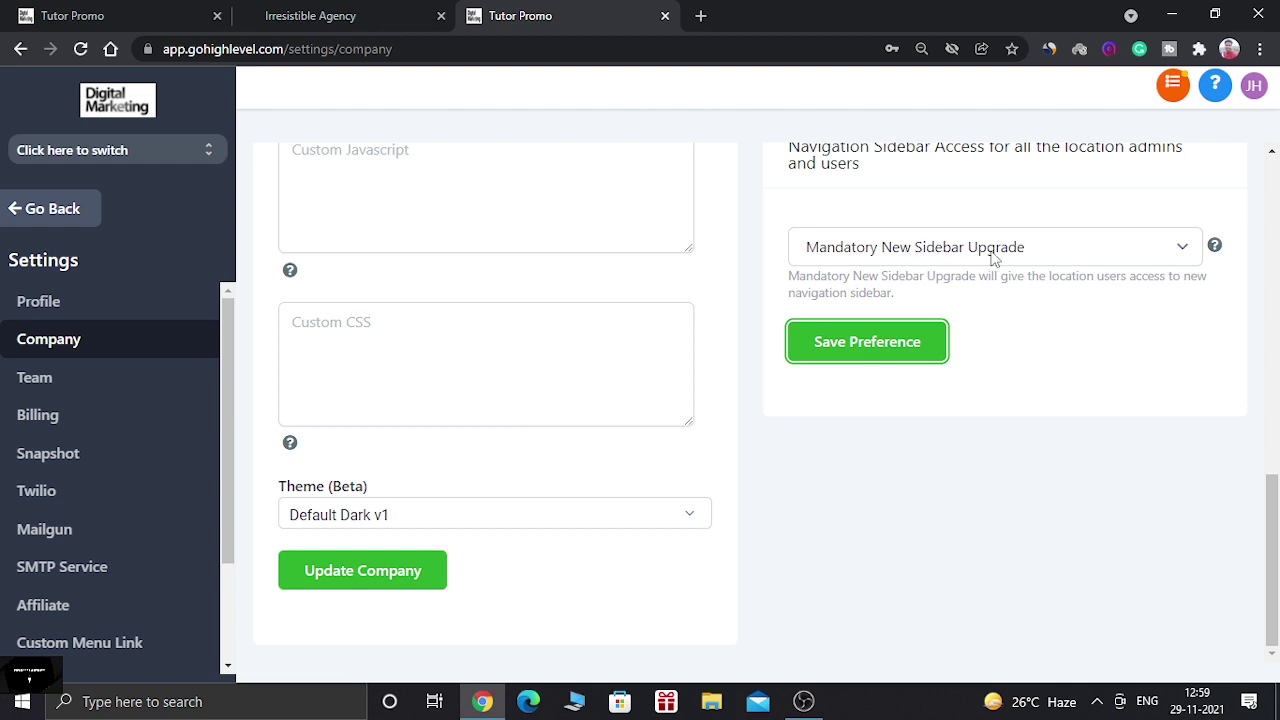
click(115, 10)
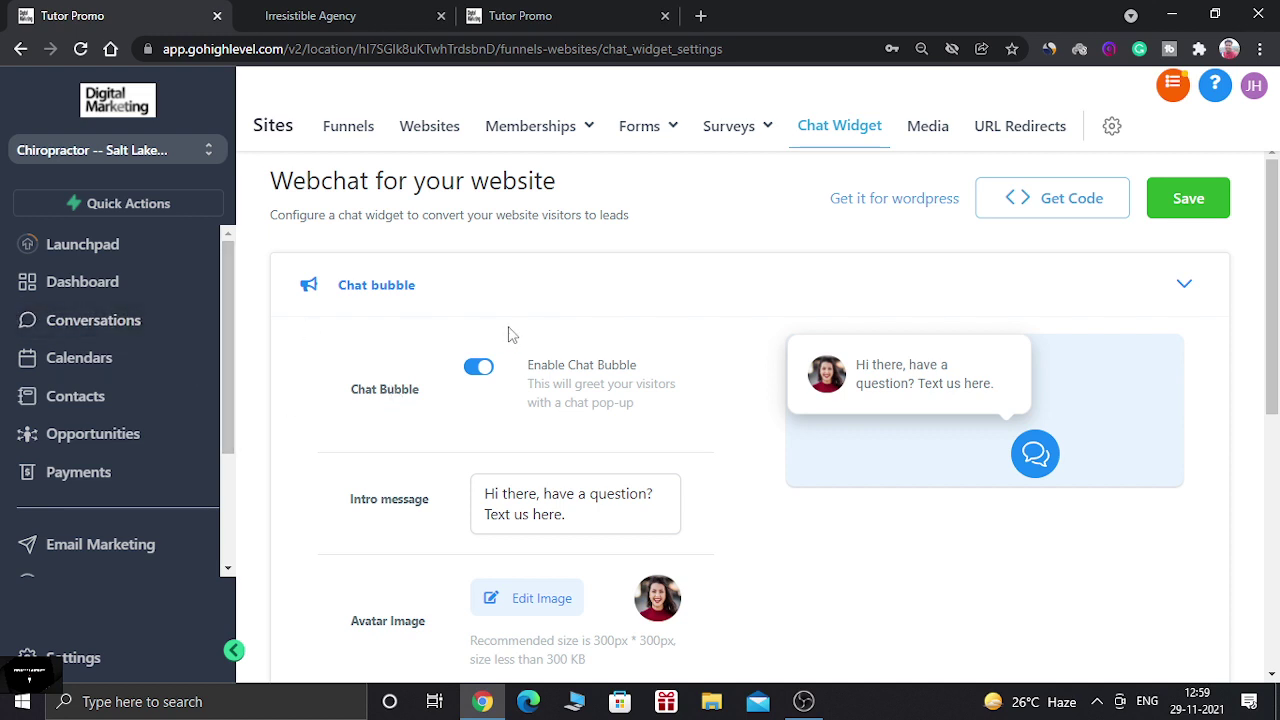
Step: Open the Chiropractor location's Dashboard and look over its opportunity, pipeline and funnel widgets
click(141, 284)
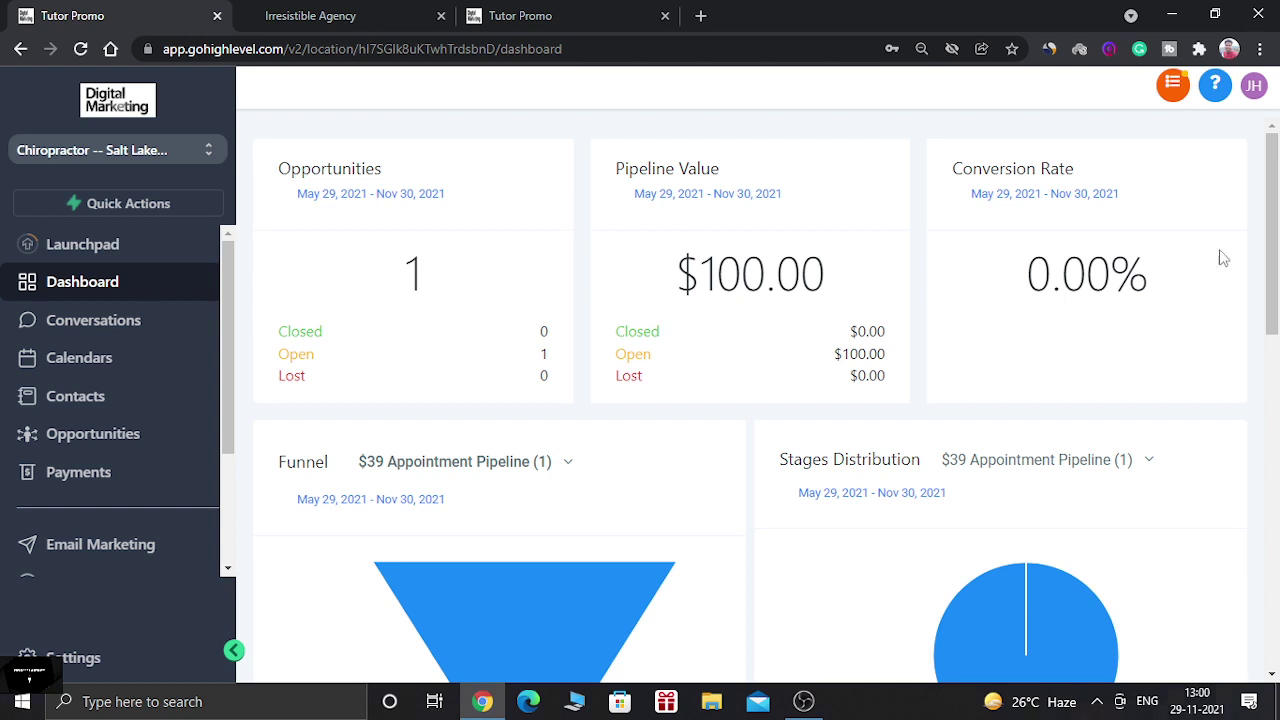
scroll(1274, 300, down, 2)
drag(1276, 310, 1276, 218)
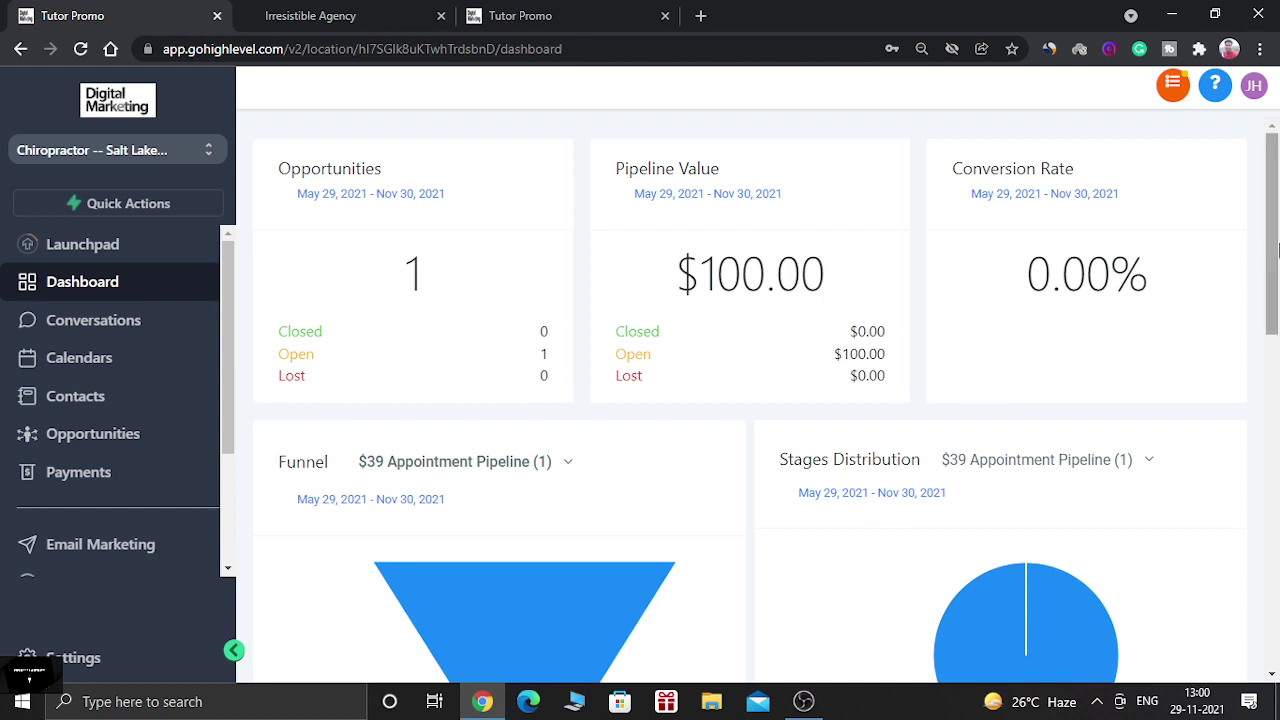
drag(1278, 248, 1278, 251)
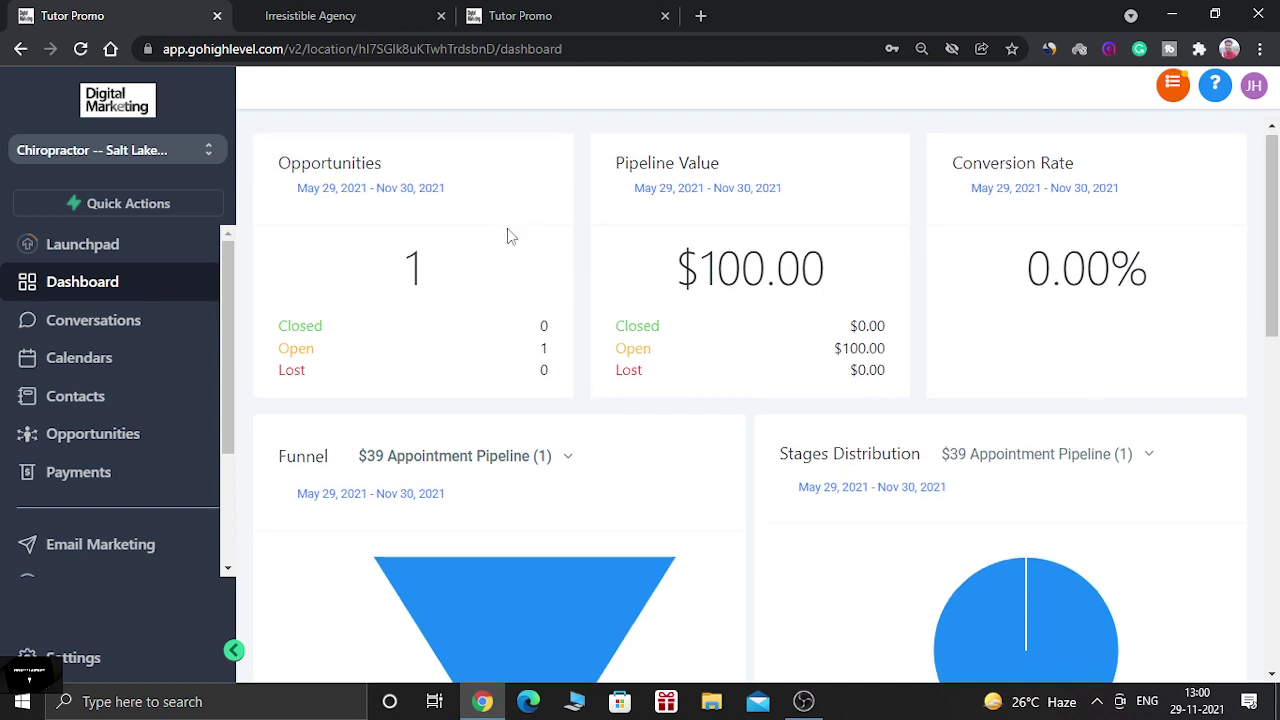